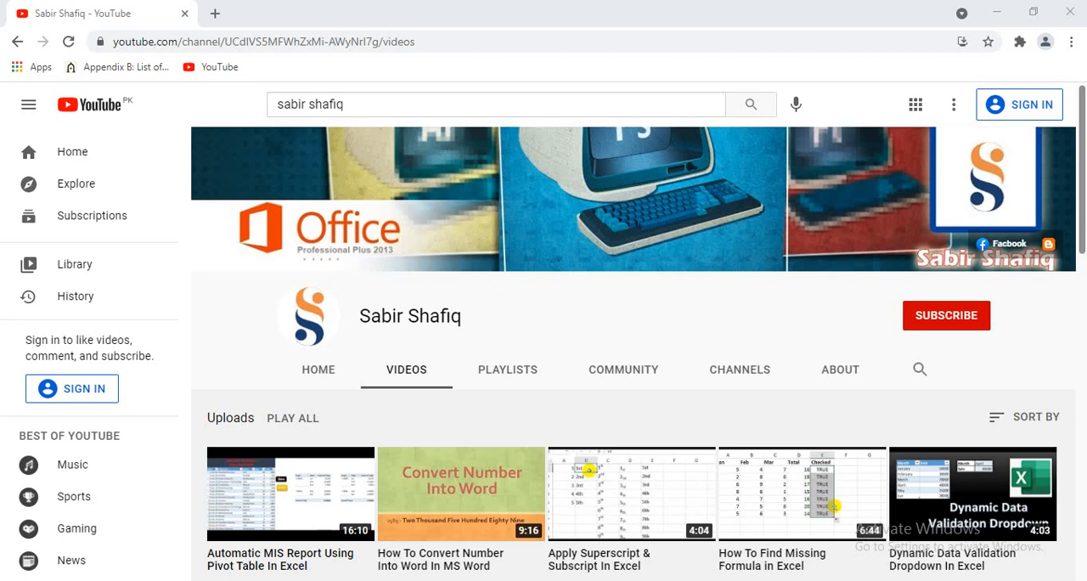
click(941, 319)
click(517, 580)
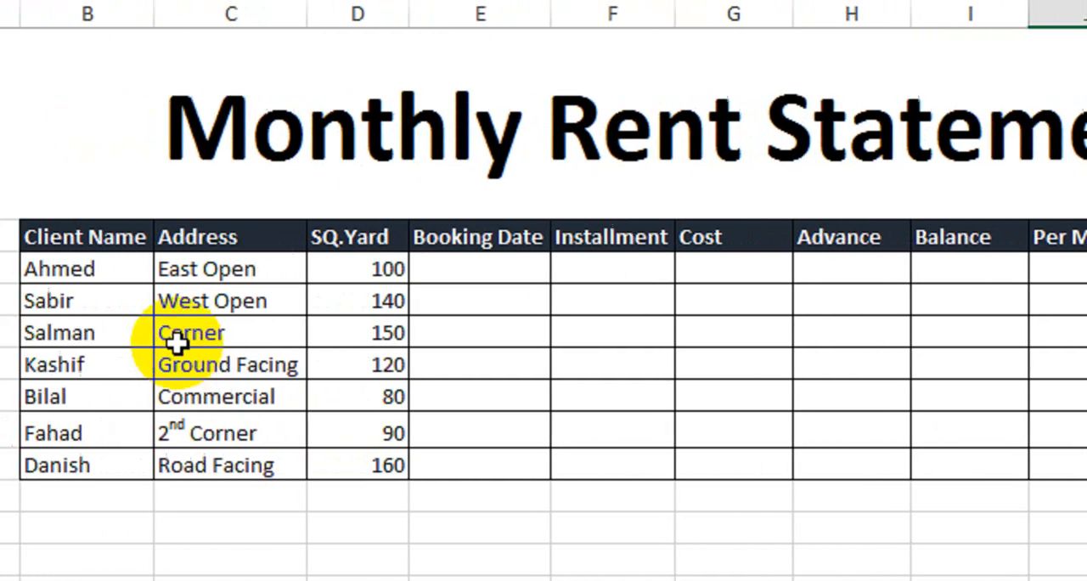
- Review the Client Name, Address and SQ.Yard columns of the rent statement, including the first client's row
drag(215, 237, 222, 456)
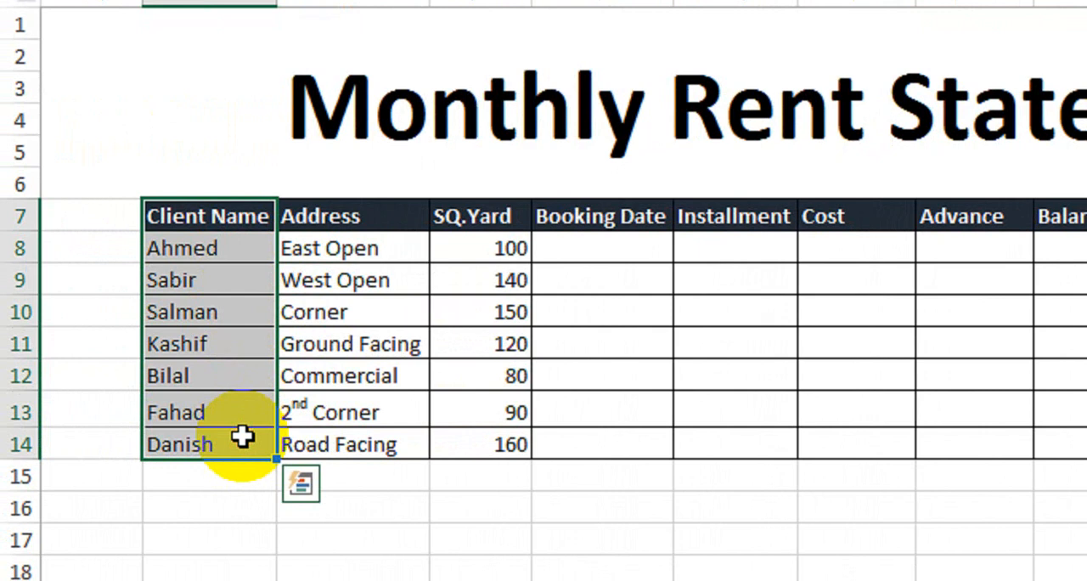
drag(356, 219, 371, 429)
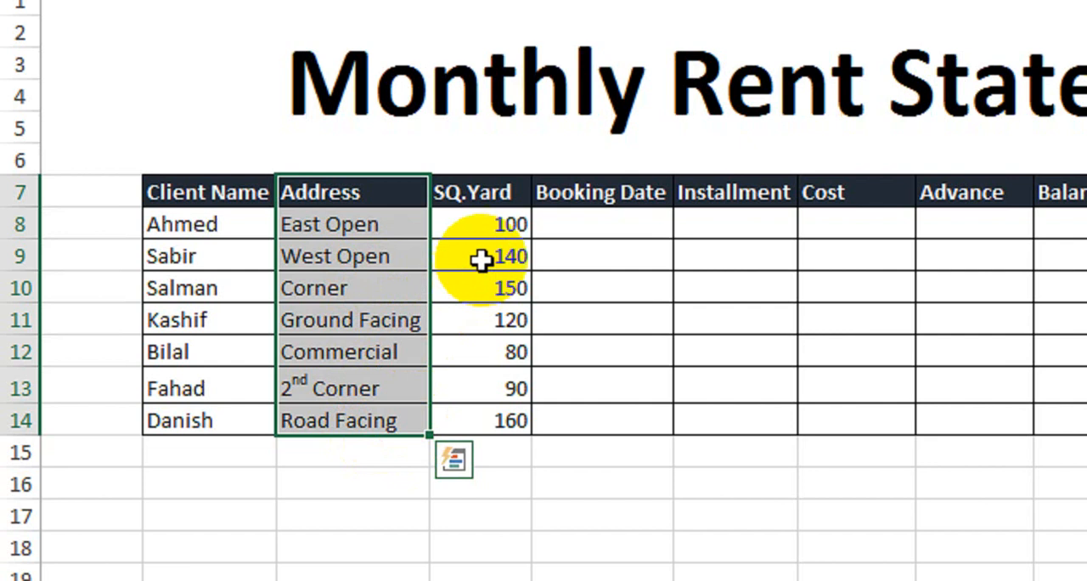
drag(502, 192, 503, 212)
click(387, 227)
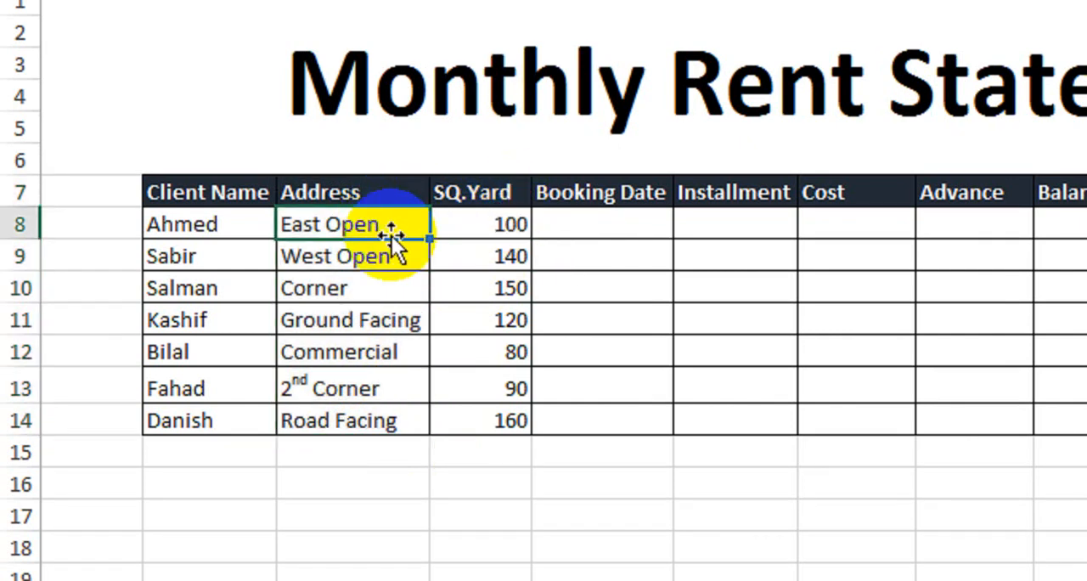
click(388, 260)
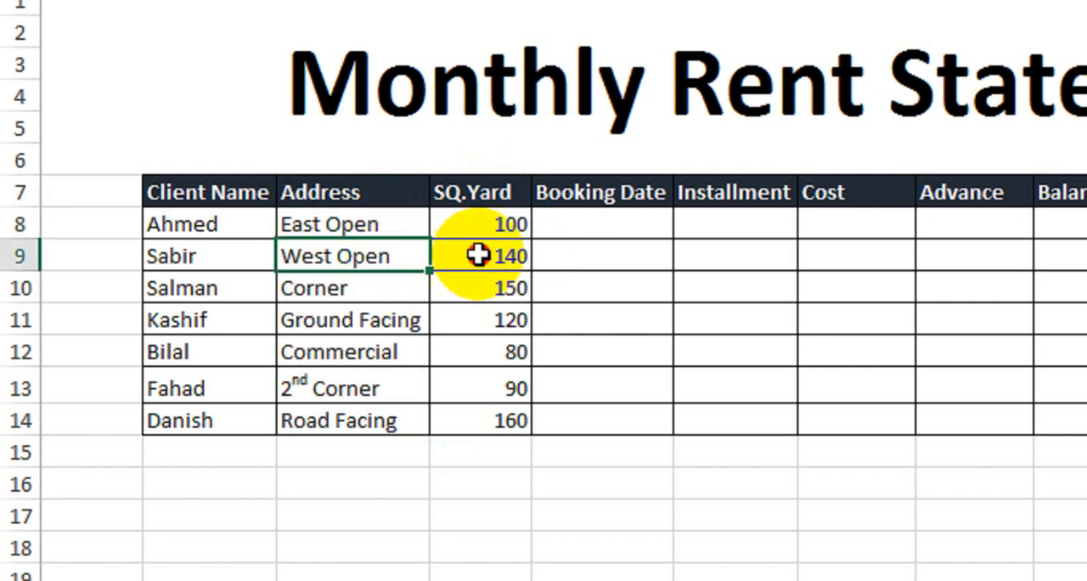
click(386, 289)
click(476, 297)
click(420, 320)
click(479, 321)
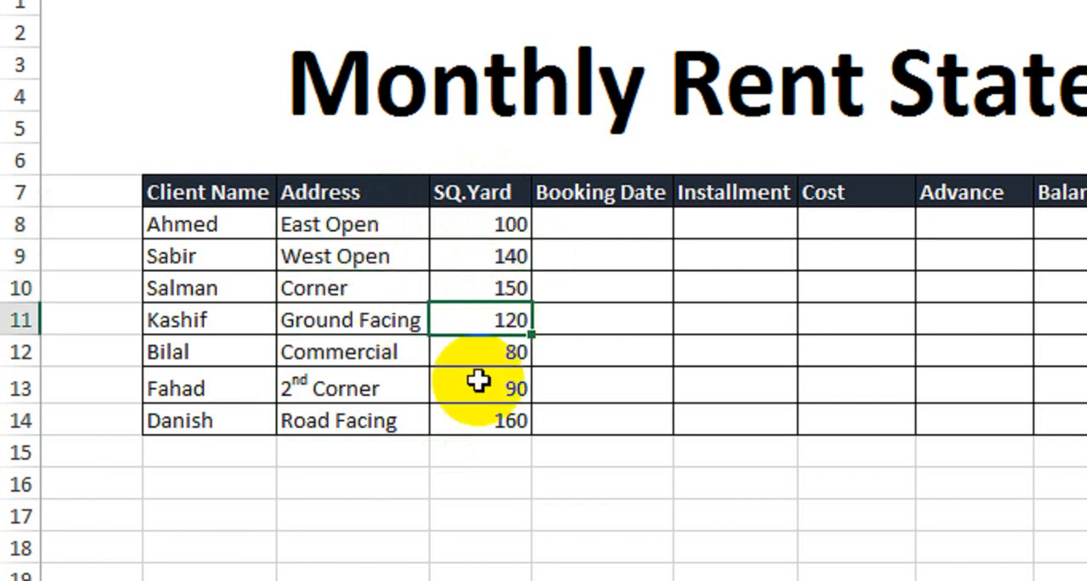
drag(483, 225, 487, 413)
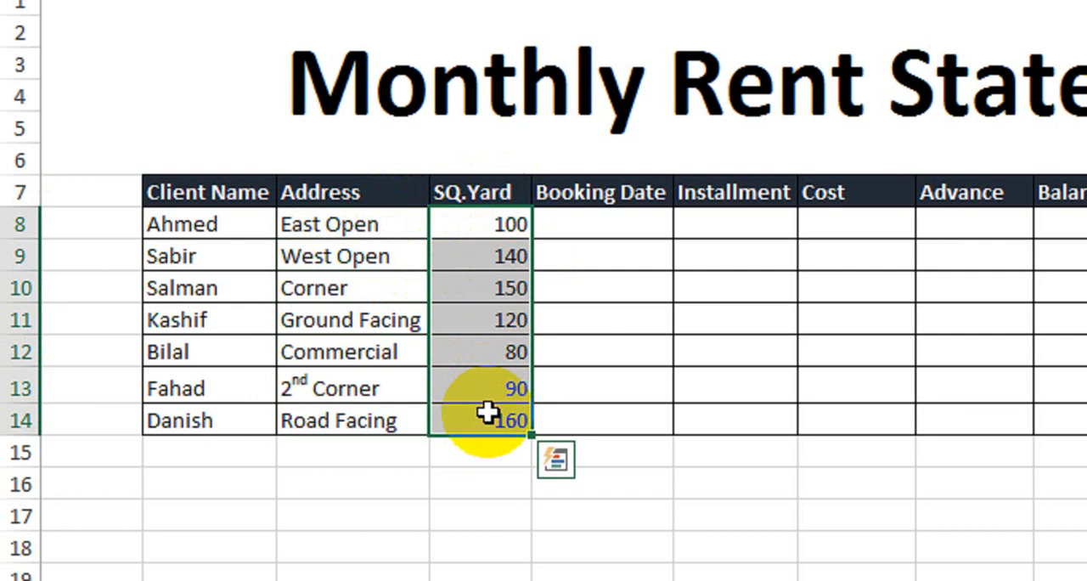
drag(209, 223, 603, 233)
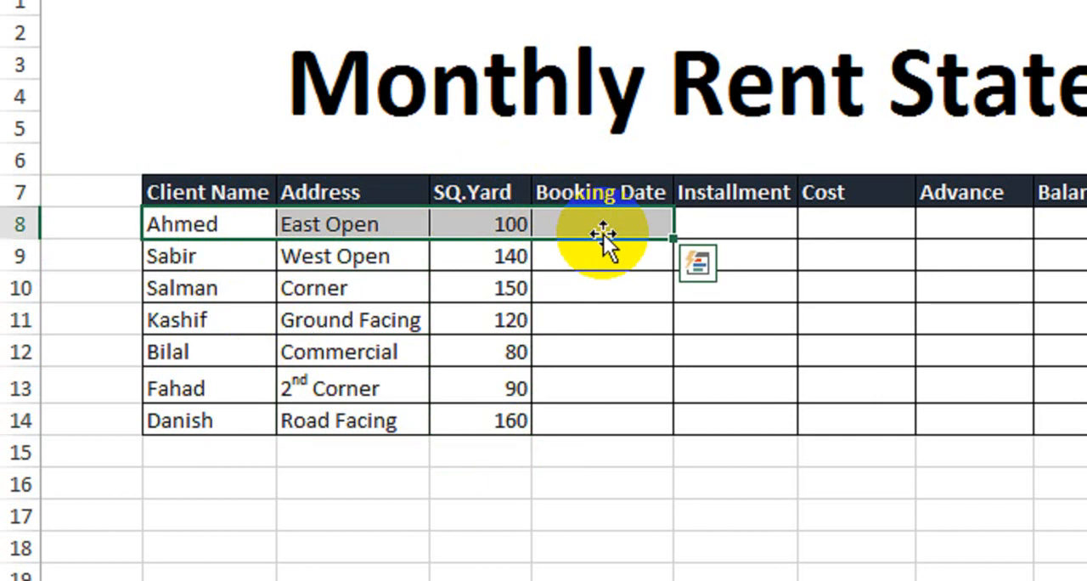
- Enter 1-Aug-2021 as the first Booking Date in E8 and fill the series of consecutive days down to row 14
click(606, 228)
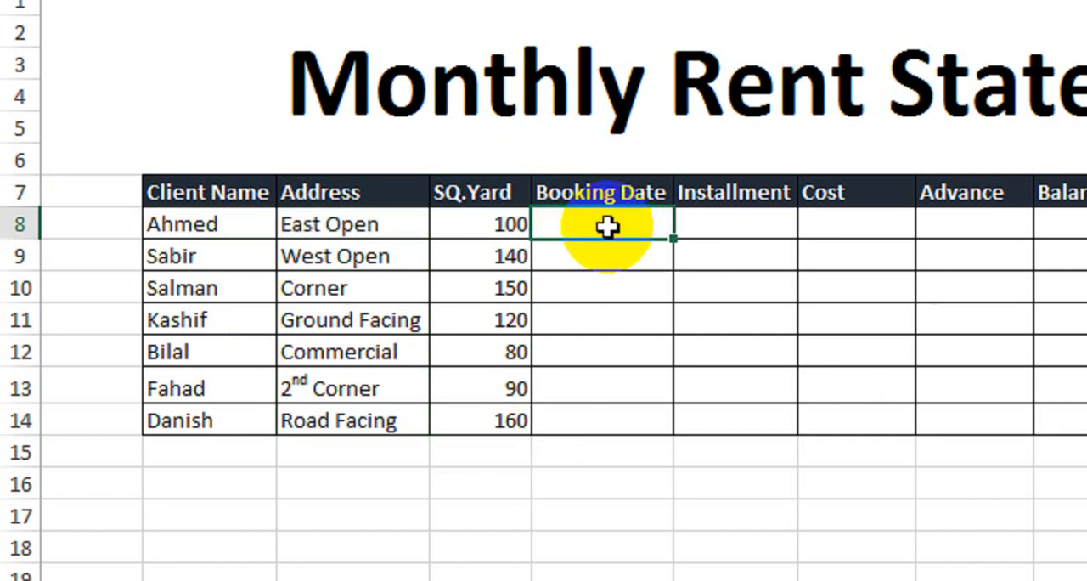
text(1-Aug-2021)
key(Return)
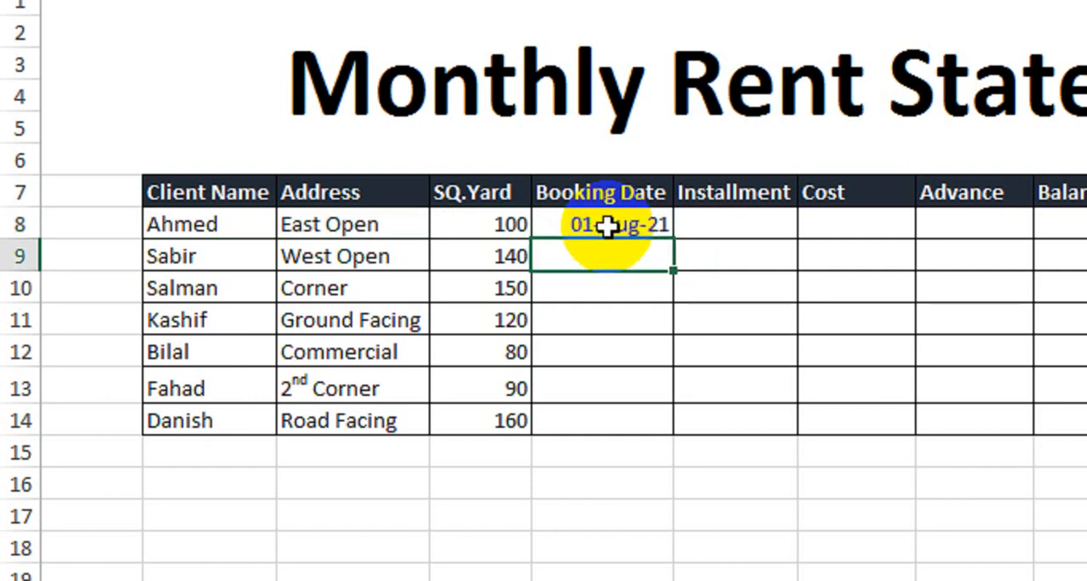
click(608, 224)
drag(672, 239, 653, 425)
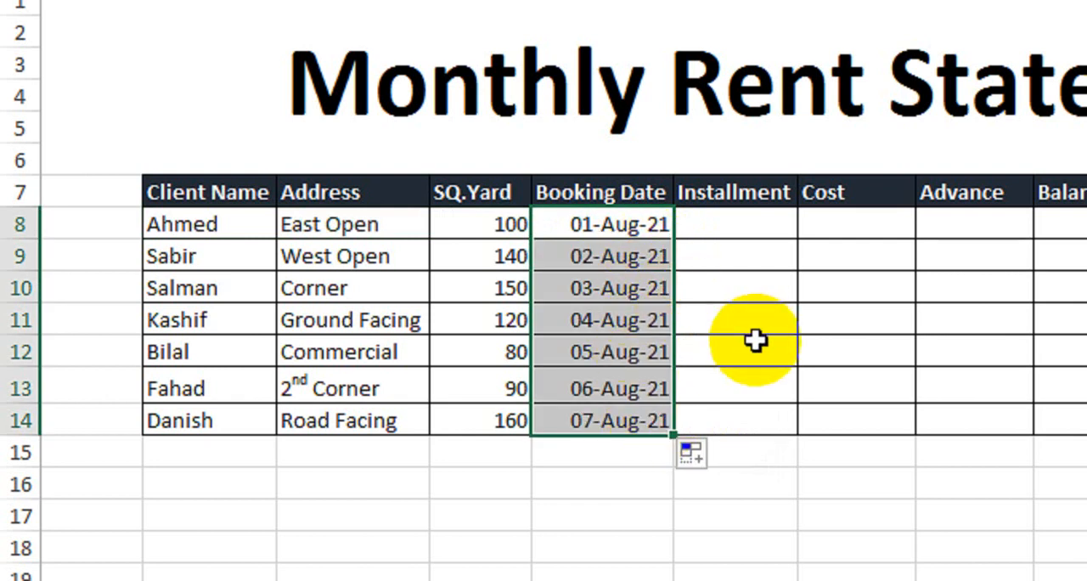
- Enter =EDATE(E8,24) in F8 under Installment and copy the formula down to row 14
click(762, 222)
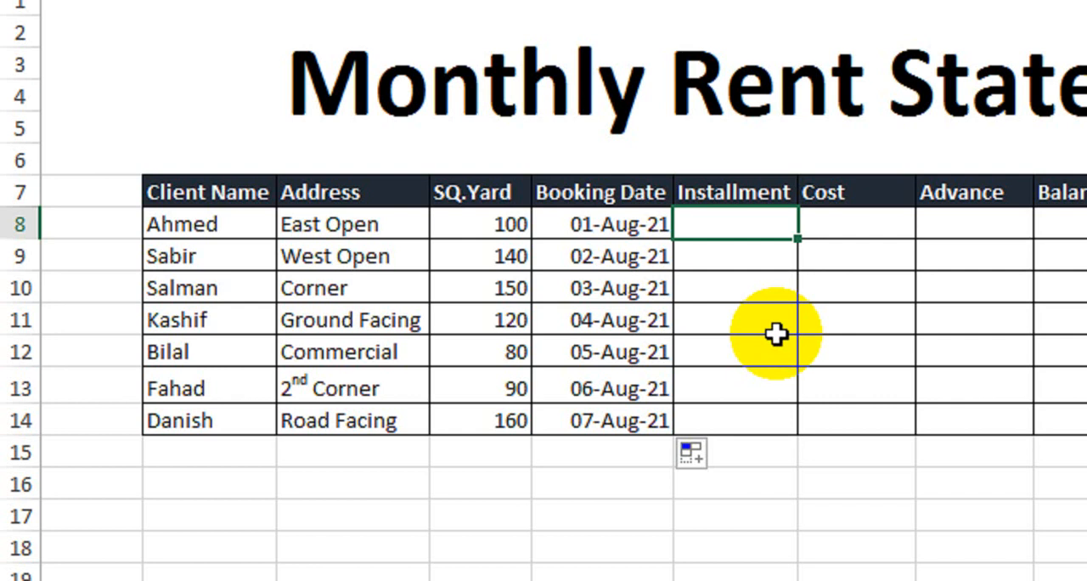
text(=edat)
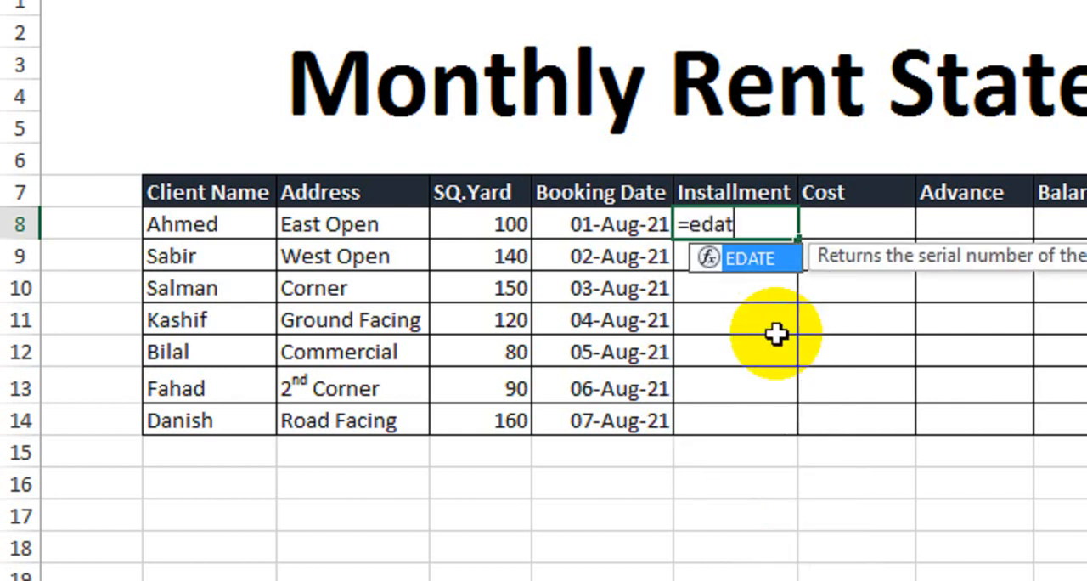
key(Tab)
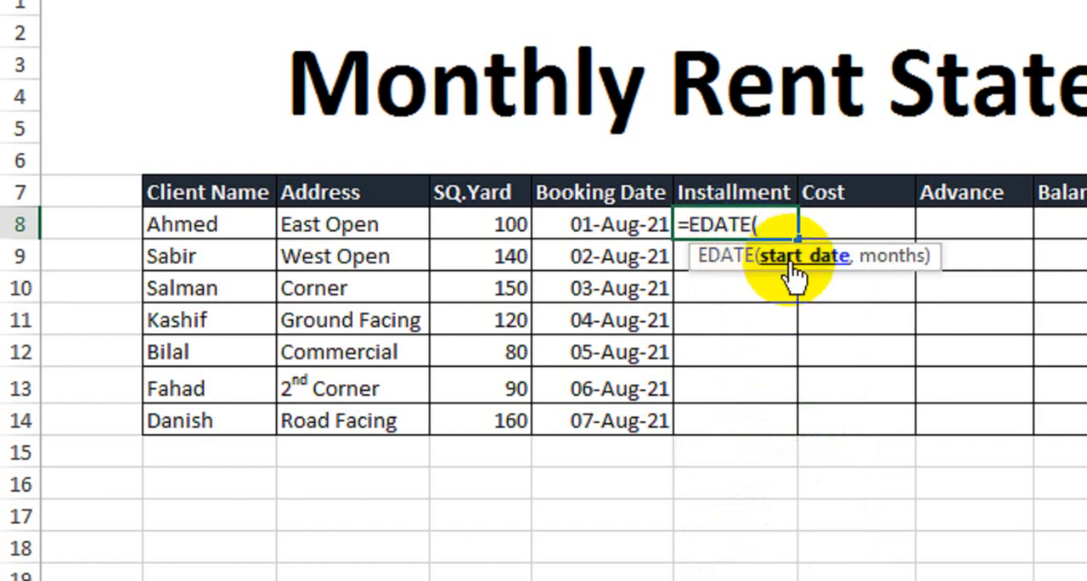
click(589, 228)
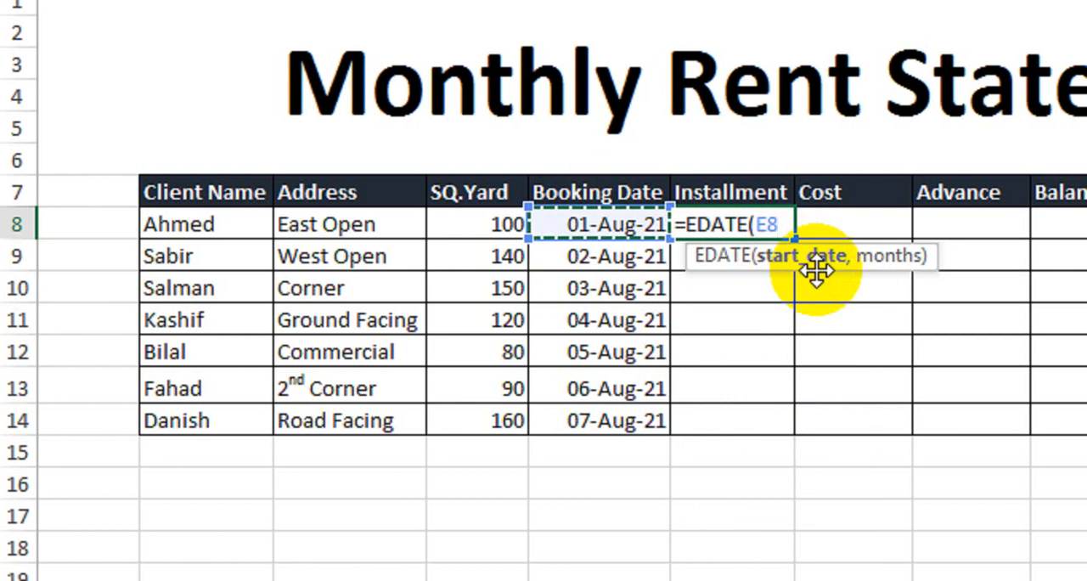
text(,)
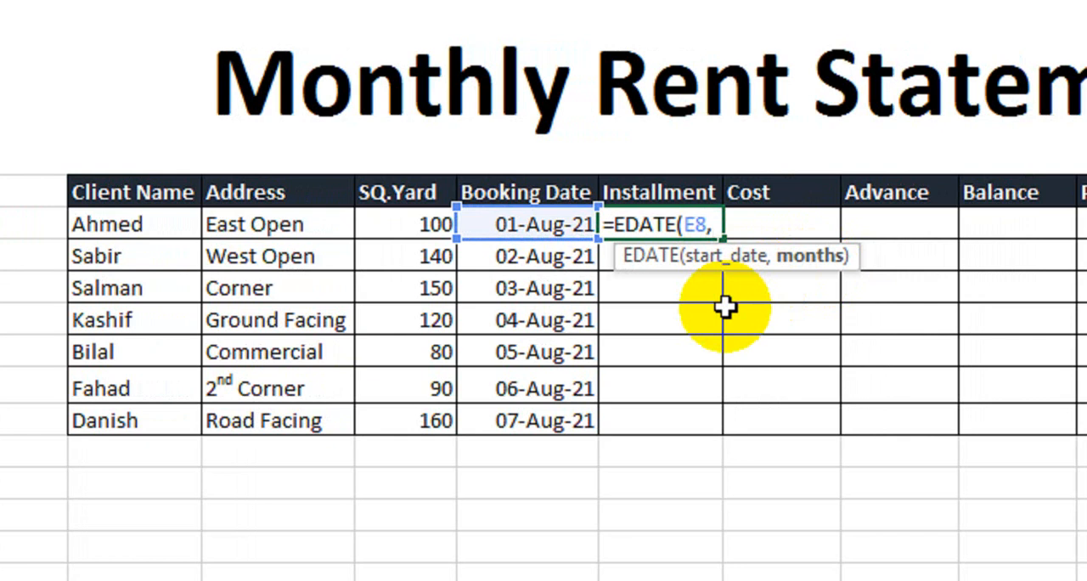
text(24)
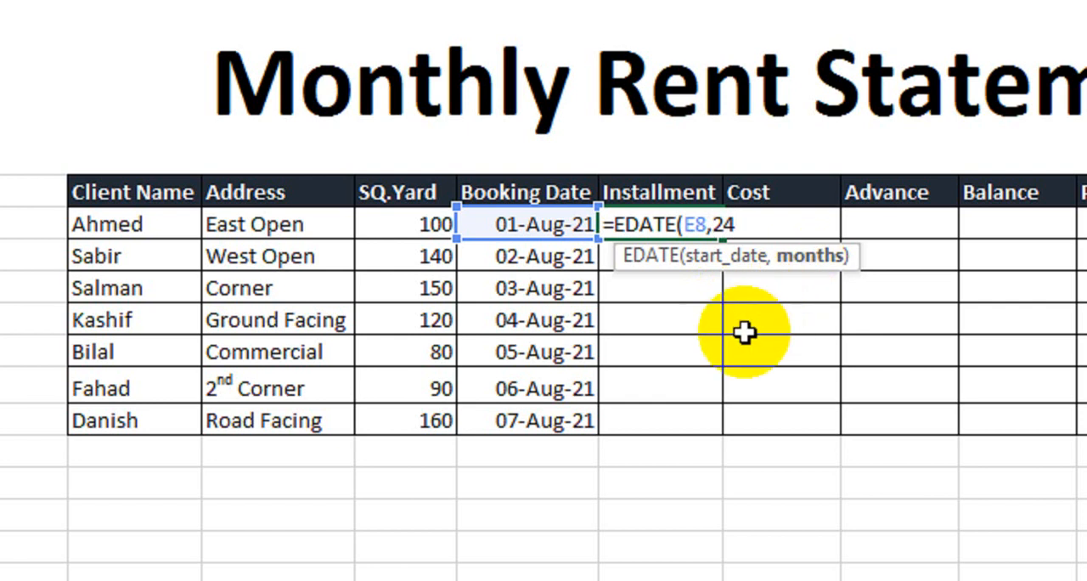
text())
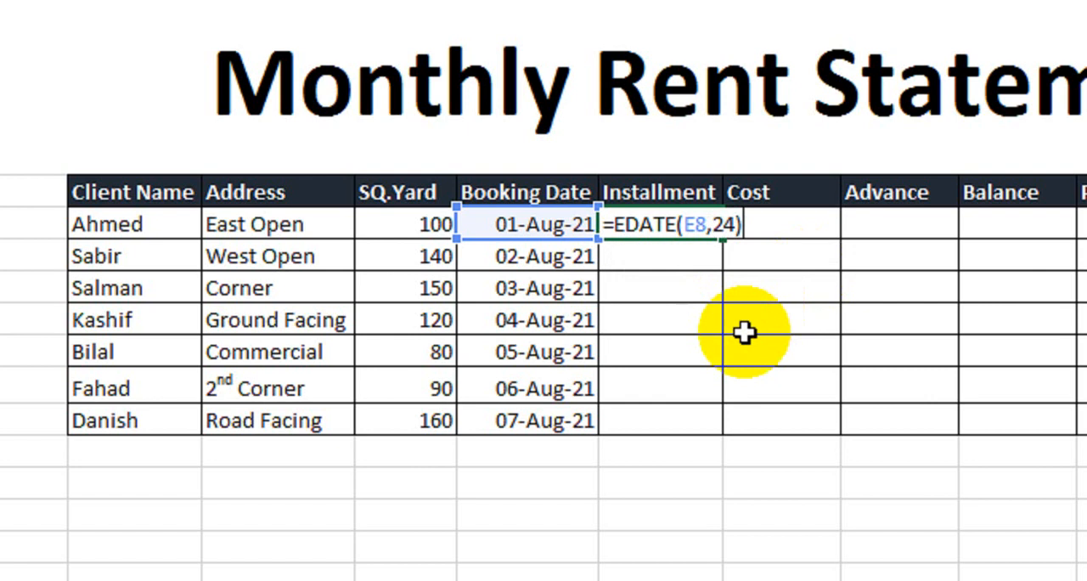
key(Return)
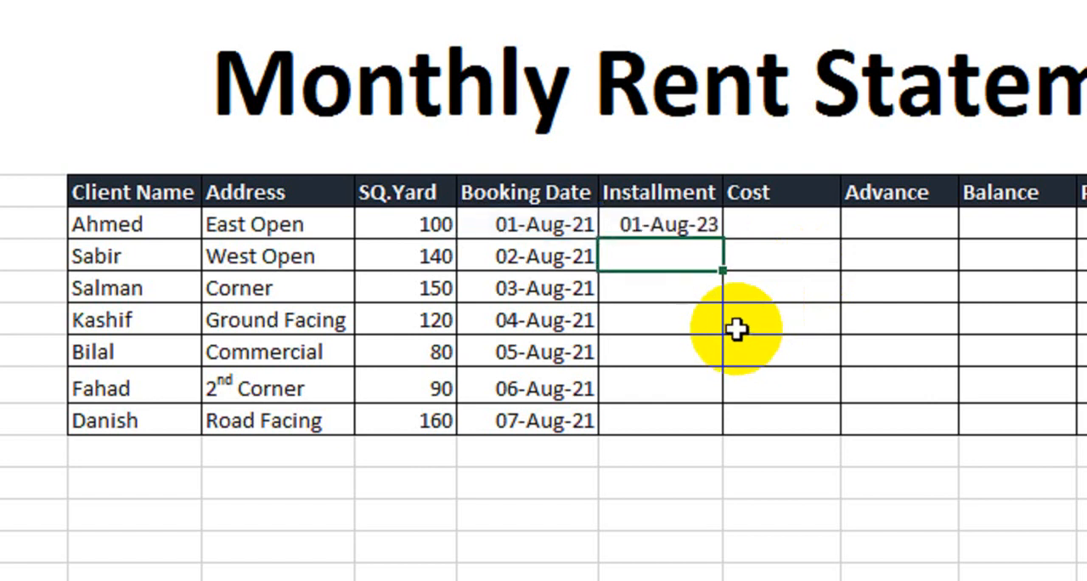
click(685, 236)
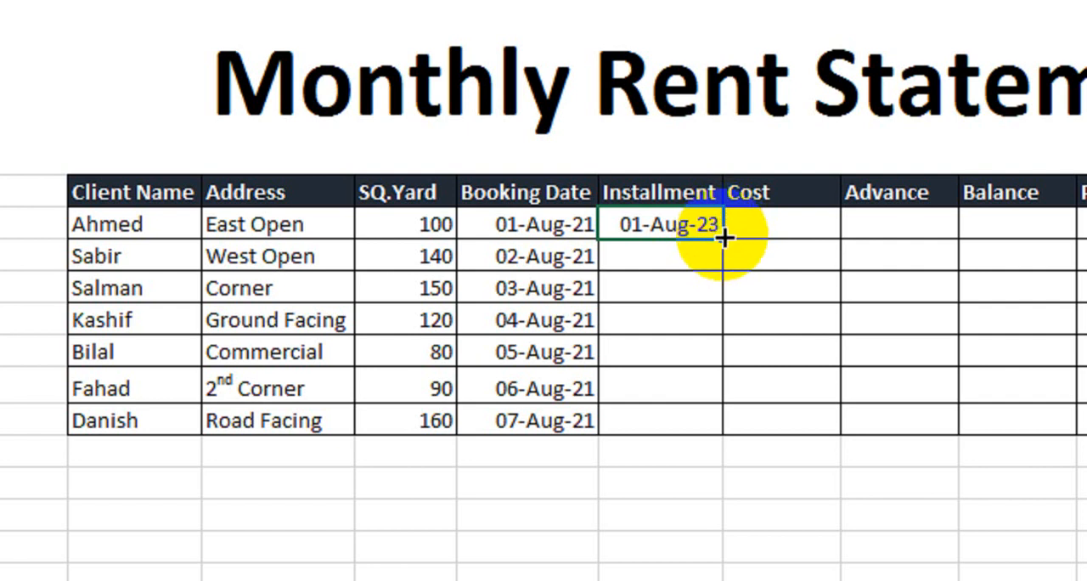
drag(723, 238, 708, 435)
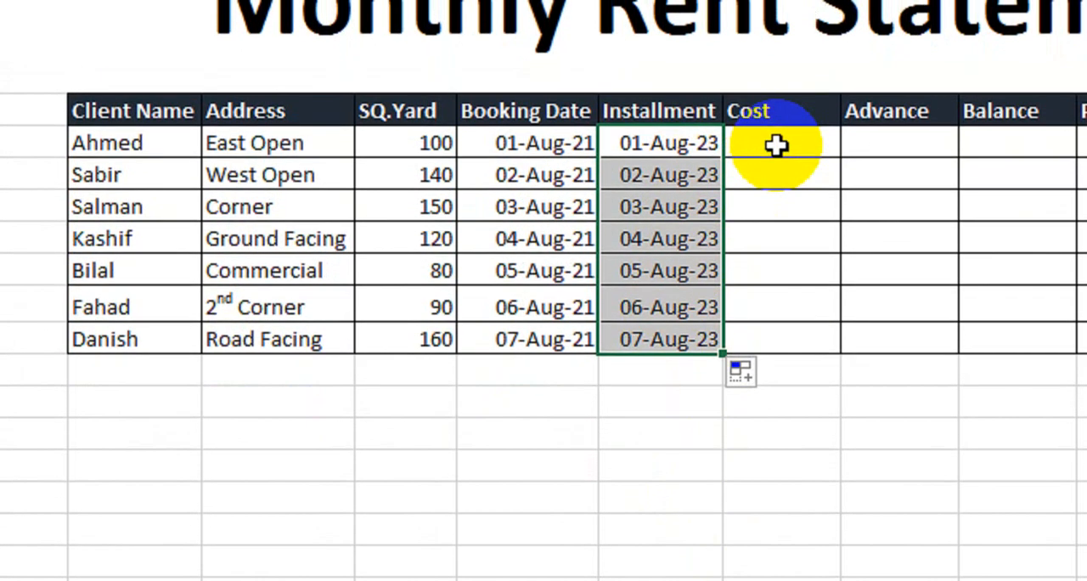
- Enter a Cost of 3,000,000 for the East Open row and 4,000,000 for the West Open row
click(777, 132)
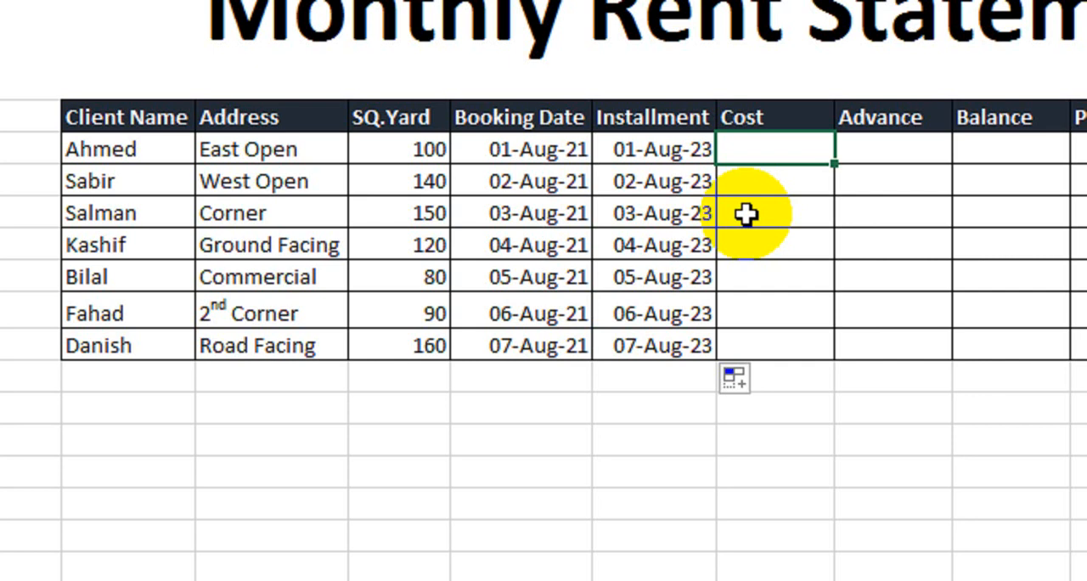
text(3,000,)
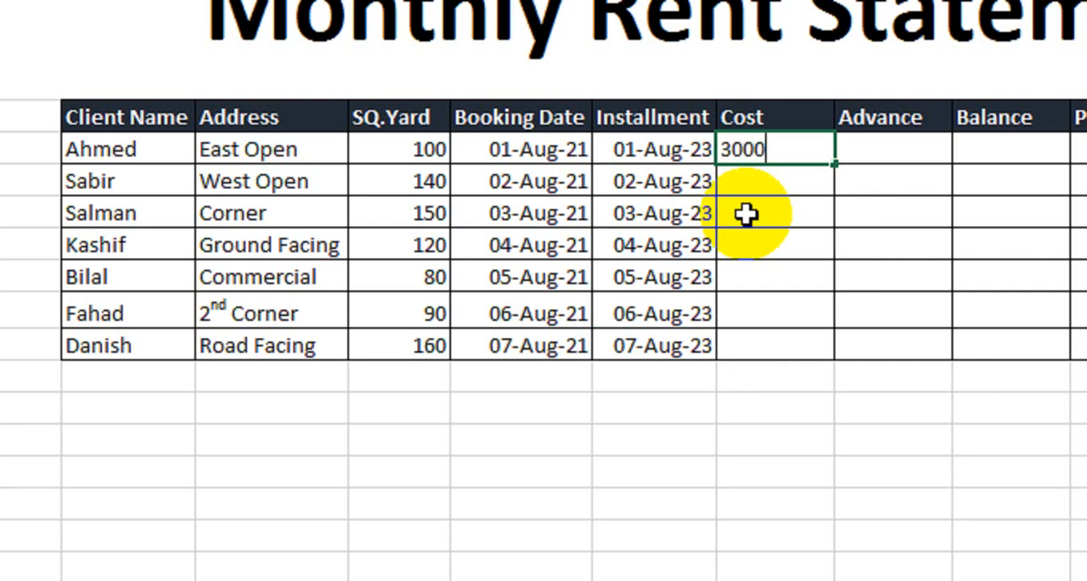
text(000)
key(Return)
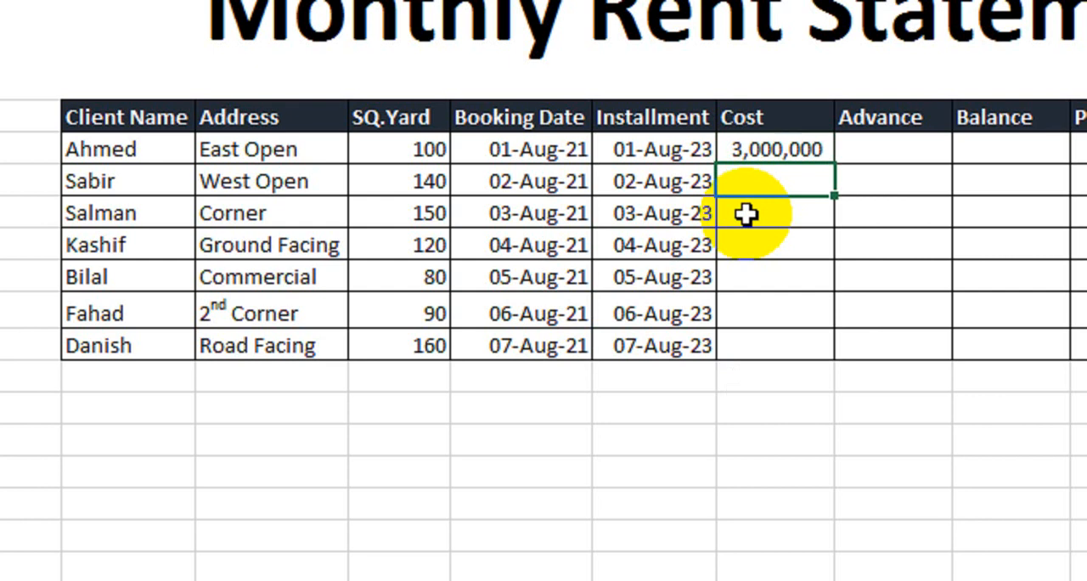
text(00000)
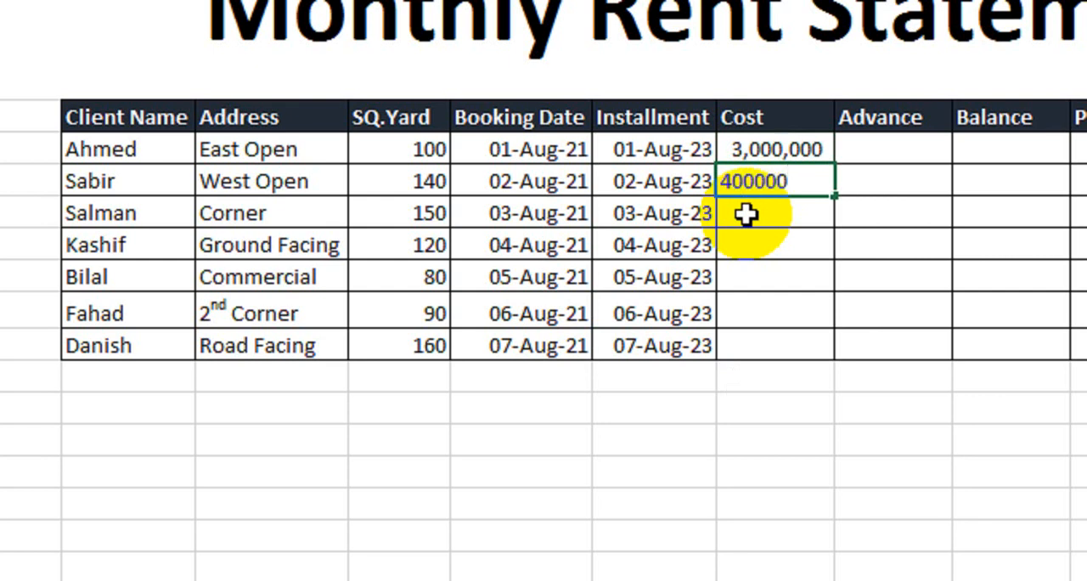
key(Return)
key(Up)
text(4)
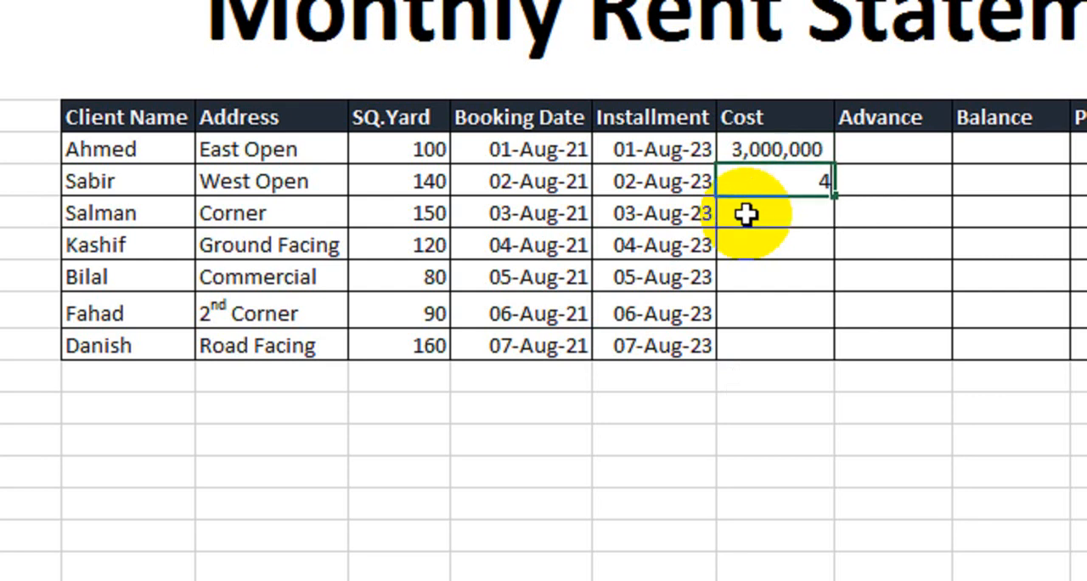
text(,000,000000)
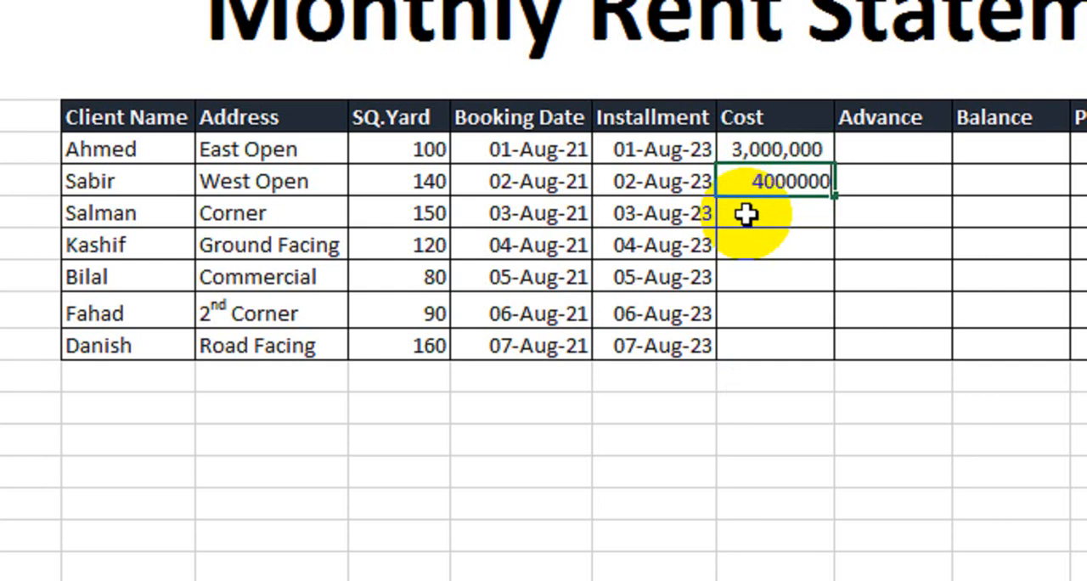
key(Return)
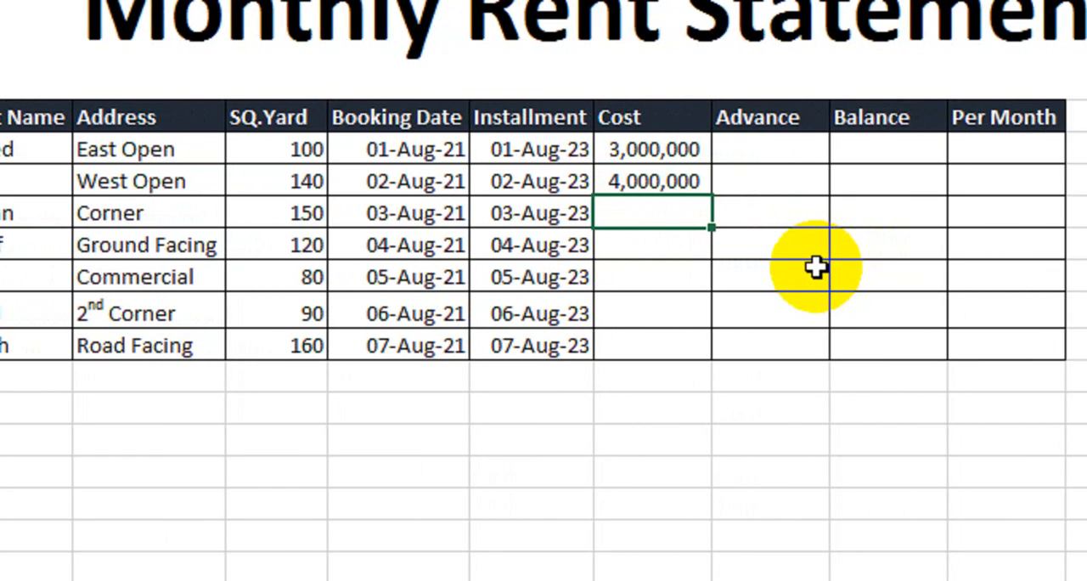
- Enter a Cost of 1,200,000 for the Corner row and 350,000 for the Ground Facing row
text(1,200,0)
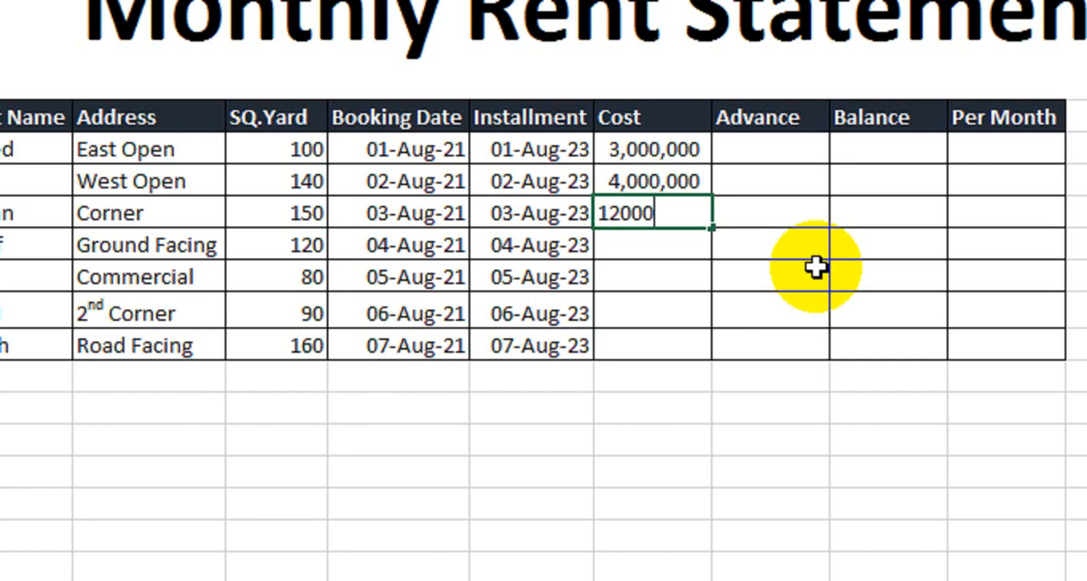
text(00)
key(Return)
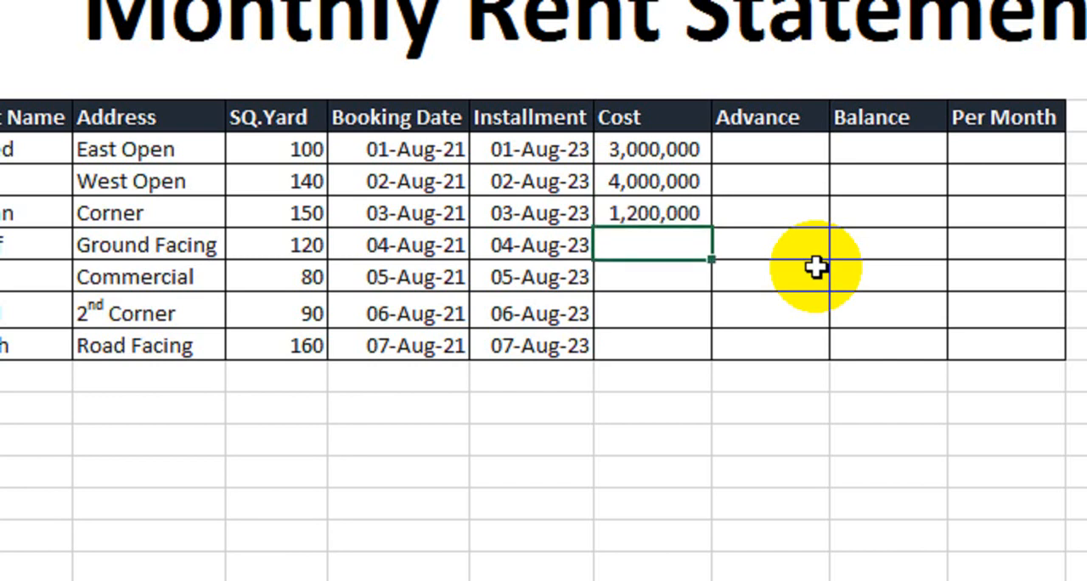
text(35000)
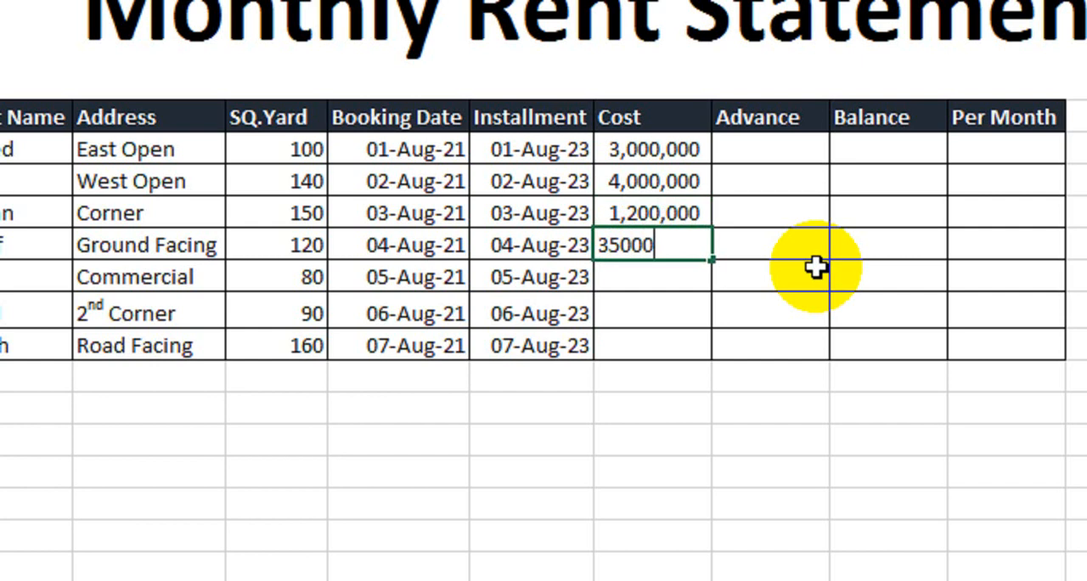
text(0)
key(Return)
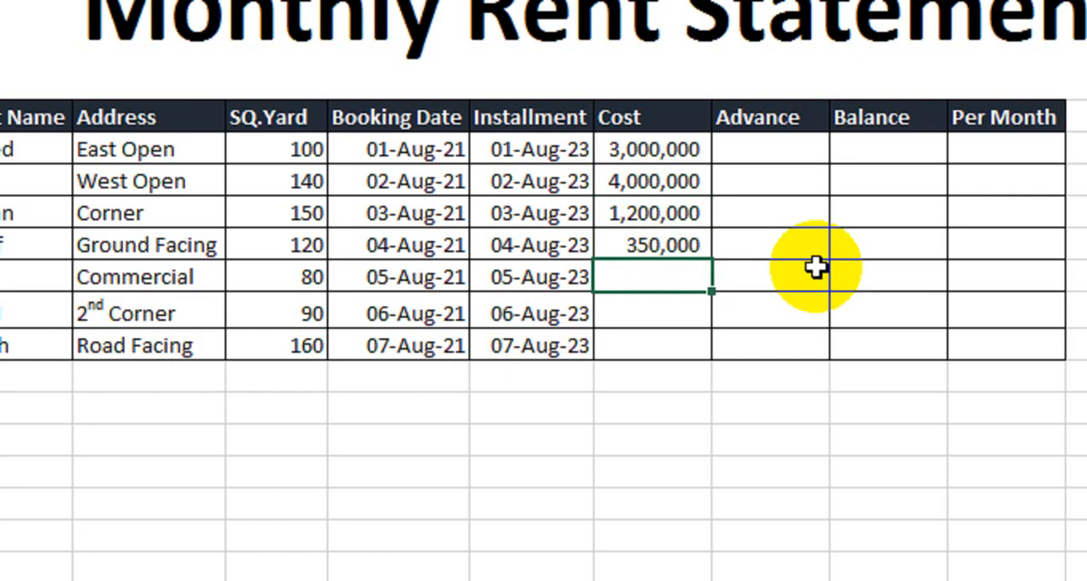
- Enter a Cost of 6,000,000 for the Commercial row
text(600,0000)
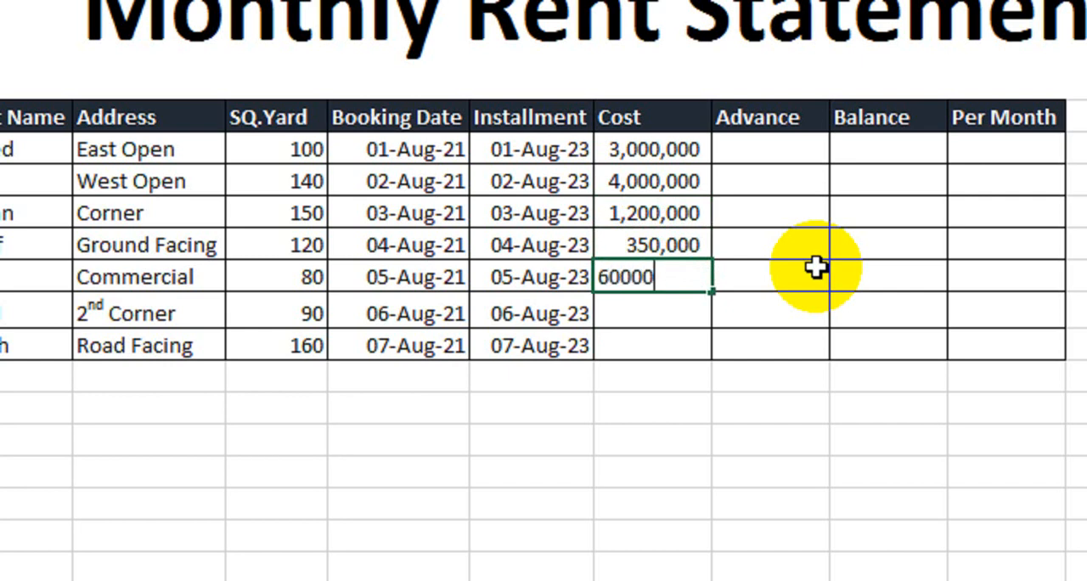
key(Return)
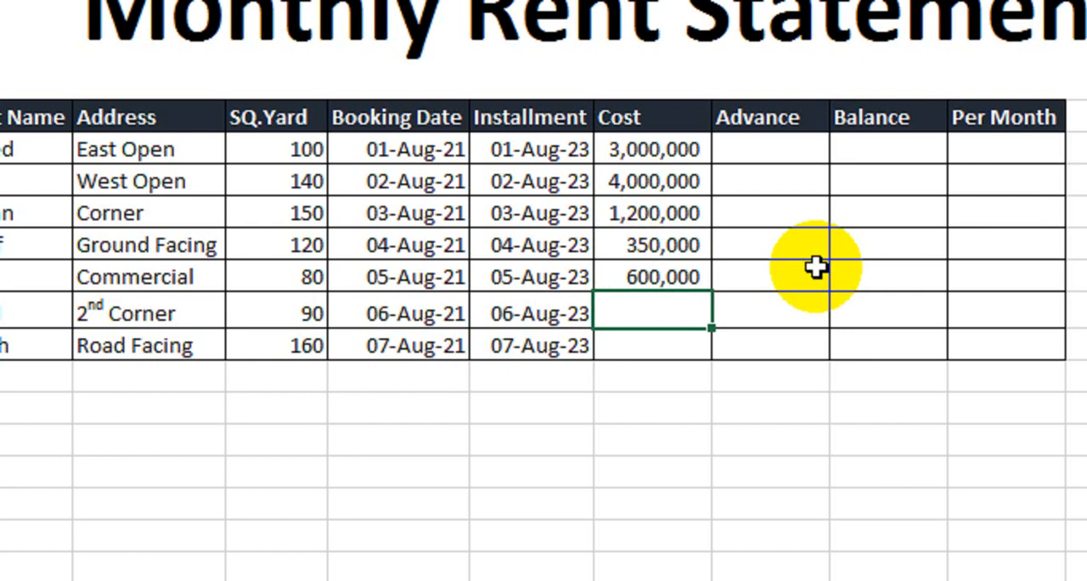
key(Up)
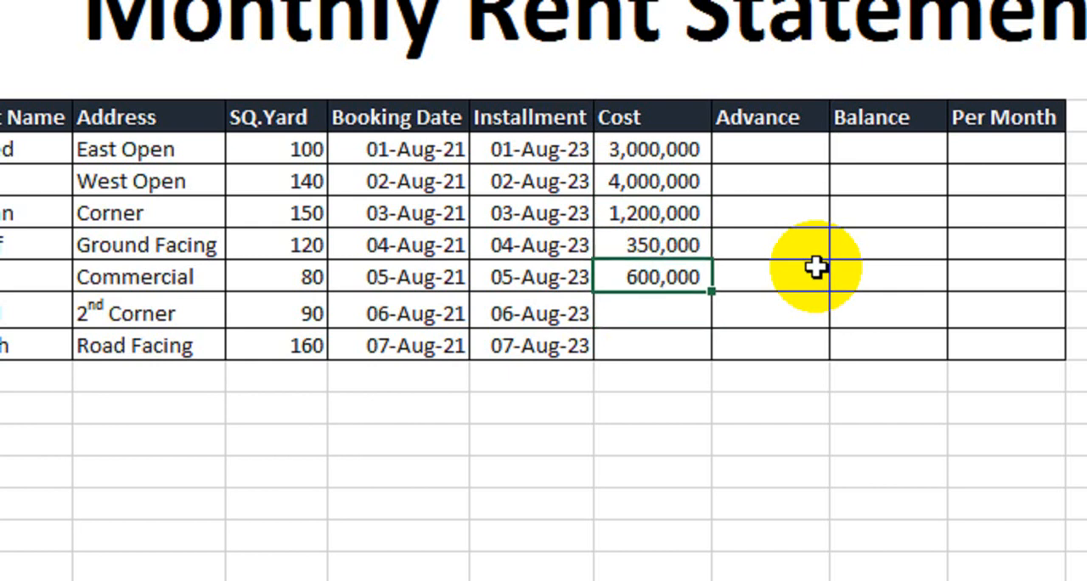
key(F2)
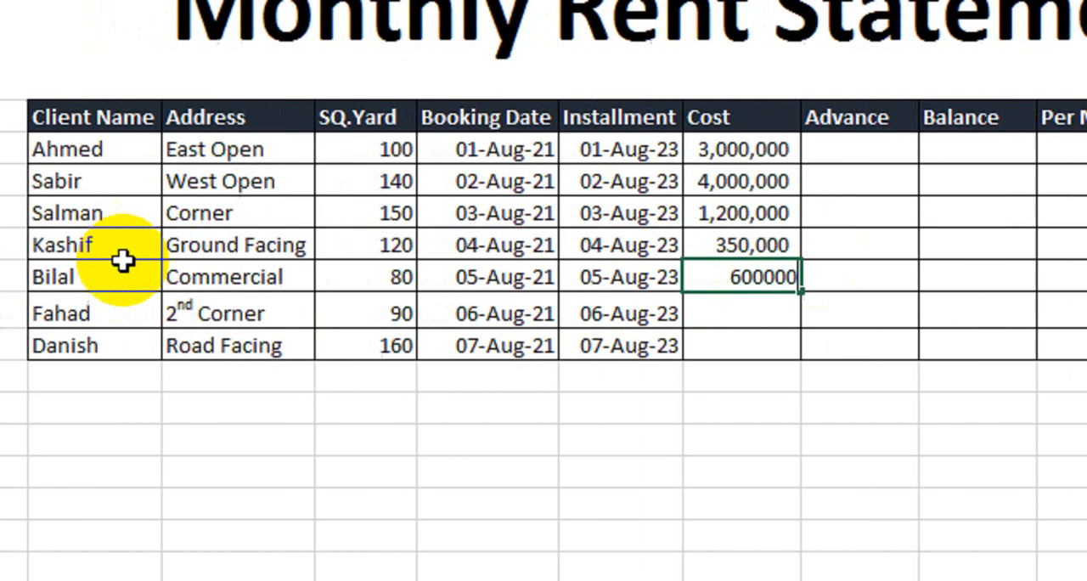
text(0)
key(Return)
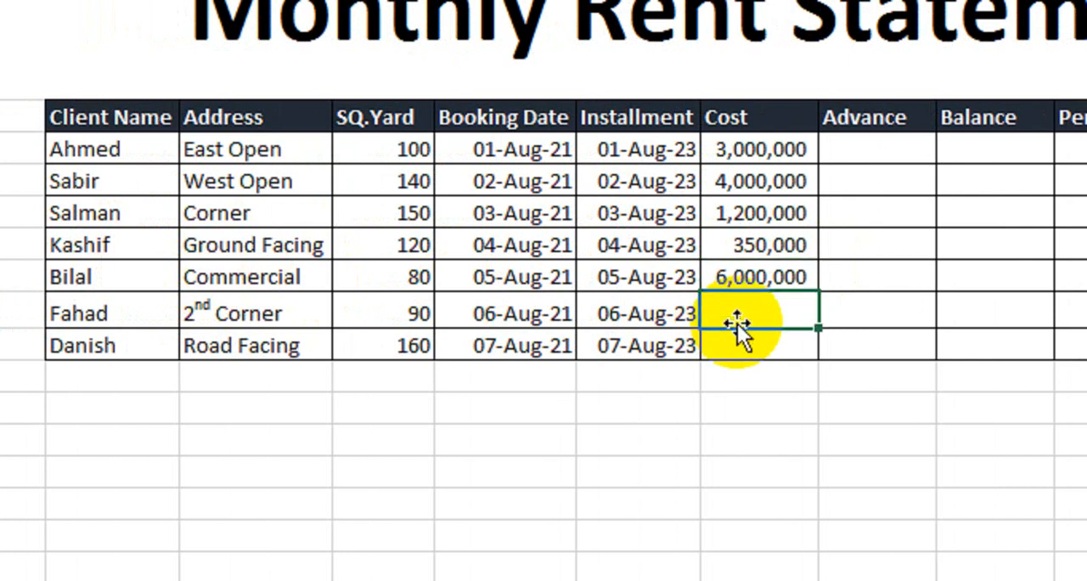
- Enter a Cost of 6,000,000 for the 2nd Corner row
drag(765, 147, 754, 283)
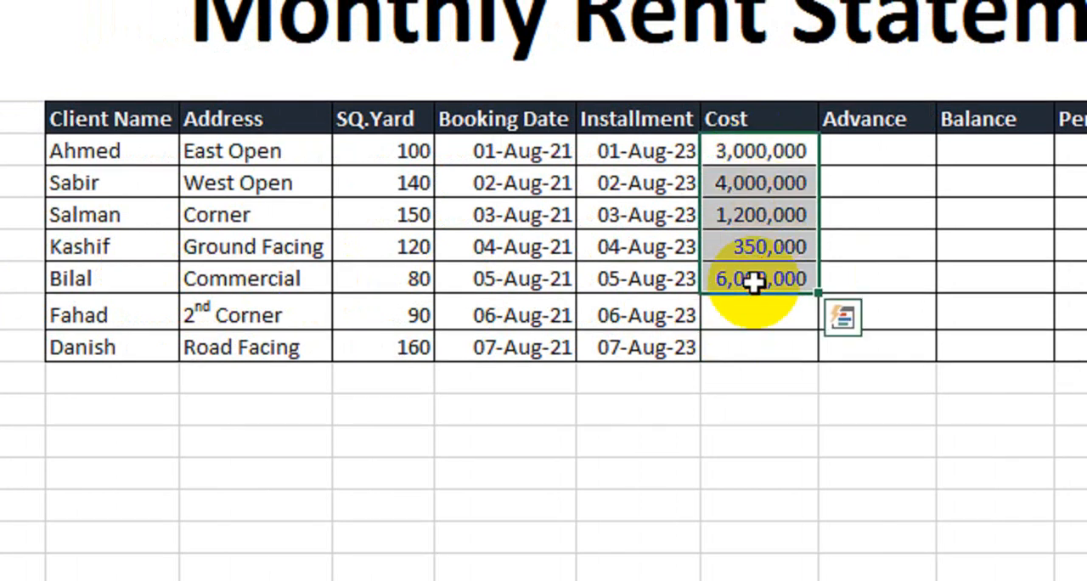
click(762, 314)
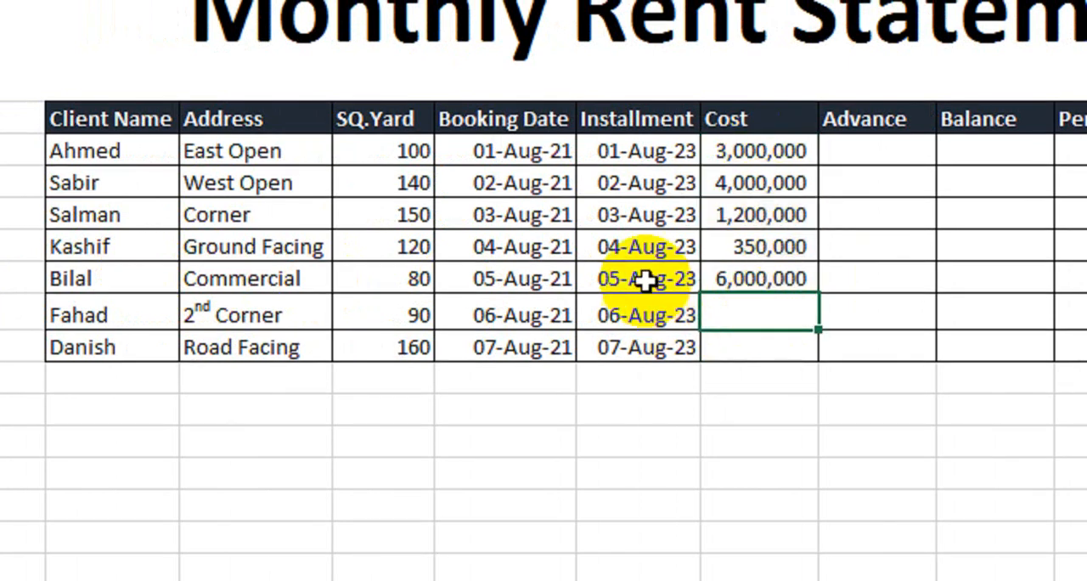
drag(274, 151, 283, 316)
click(785, 305)
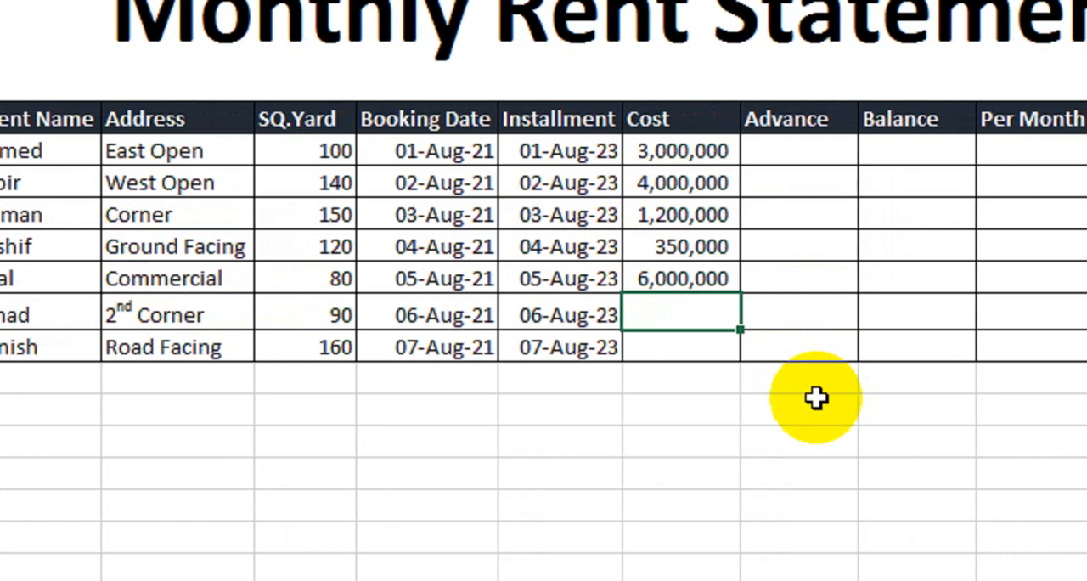
text(6,000)
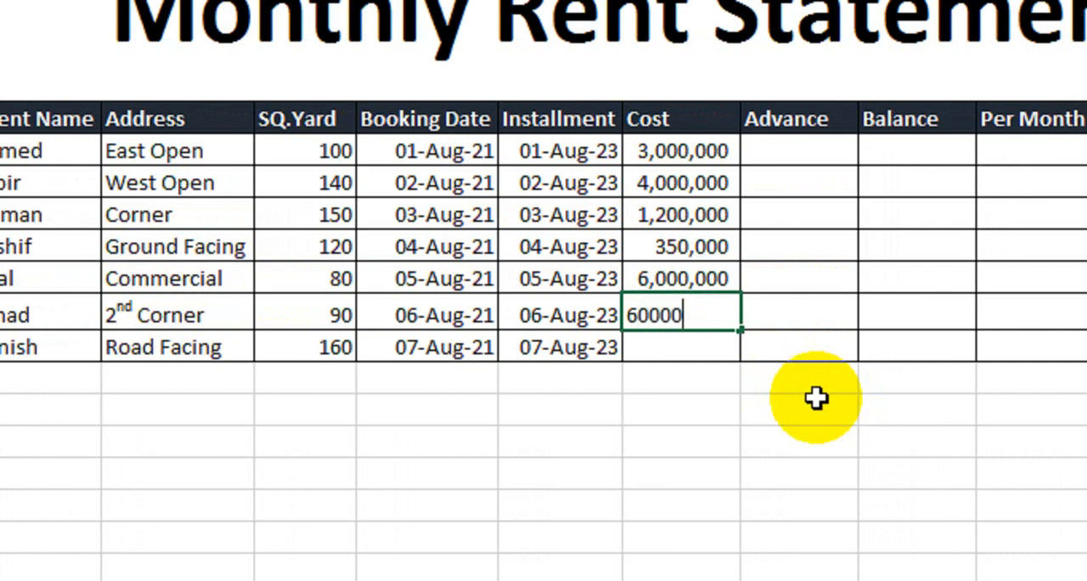
text(,000)
key(Return)
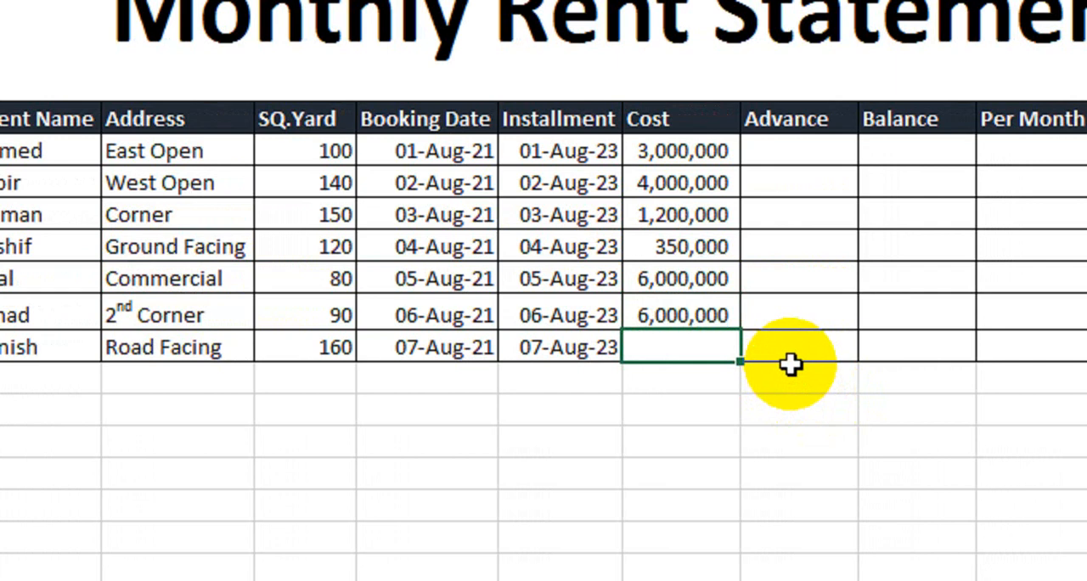
- Enter a Cost of 1,500,000 for the Road Facing row
text(1,500,)
text(00000)
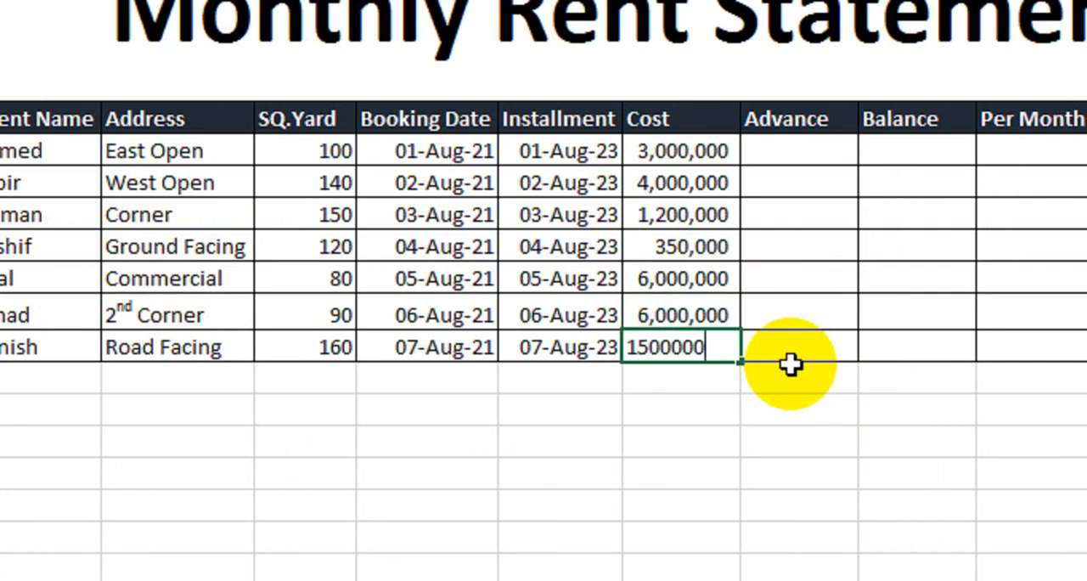
key(Return)
- Set the Cost of the 2nd Corner row to 1,300,000
key(Up)
key(Up)
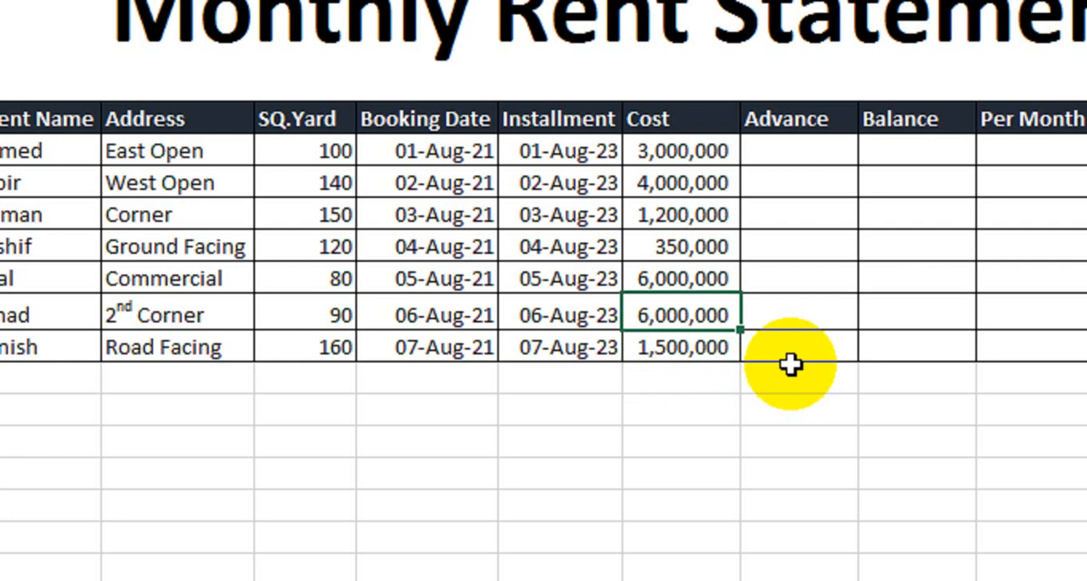
text(1)
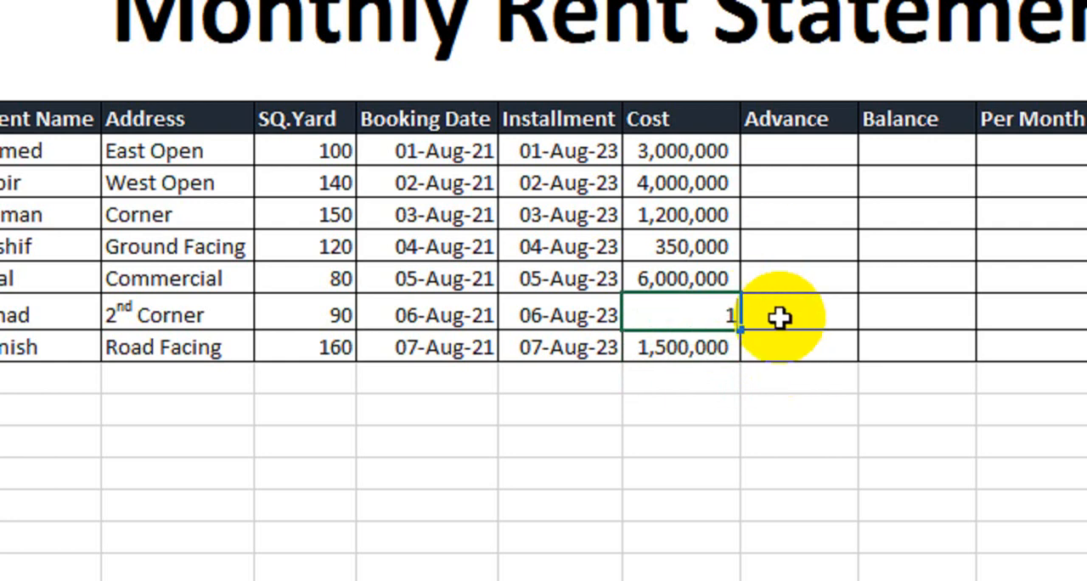
text(,300,0)
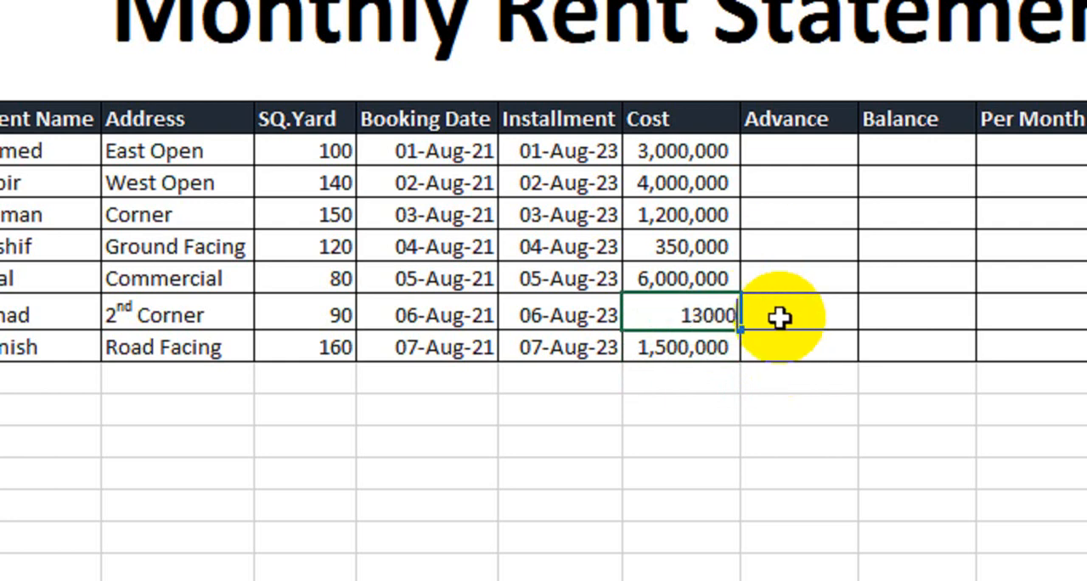
text(00)
key(Return)
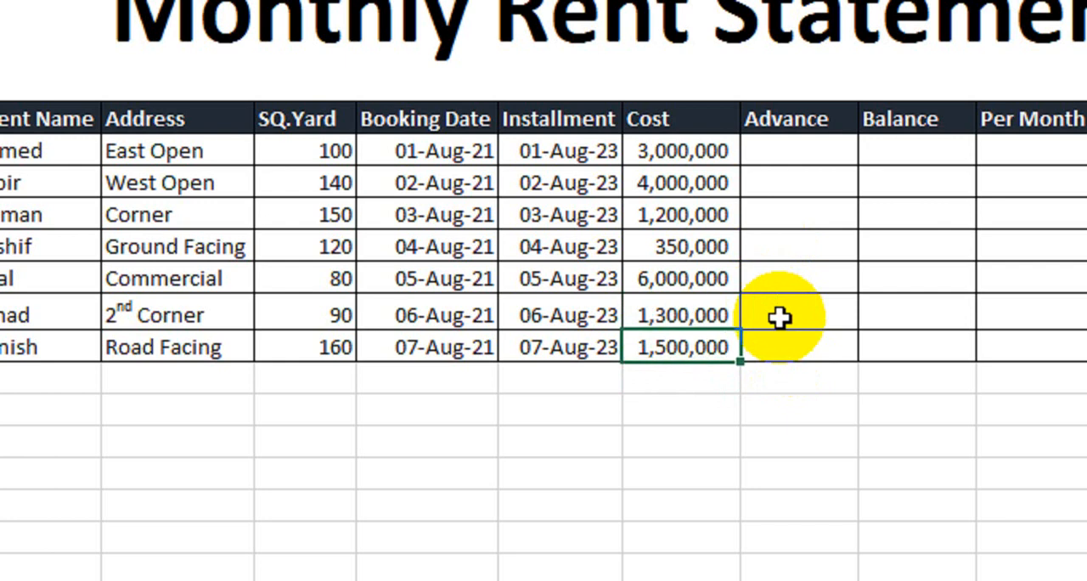
drag(683, 151, 686, 338)
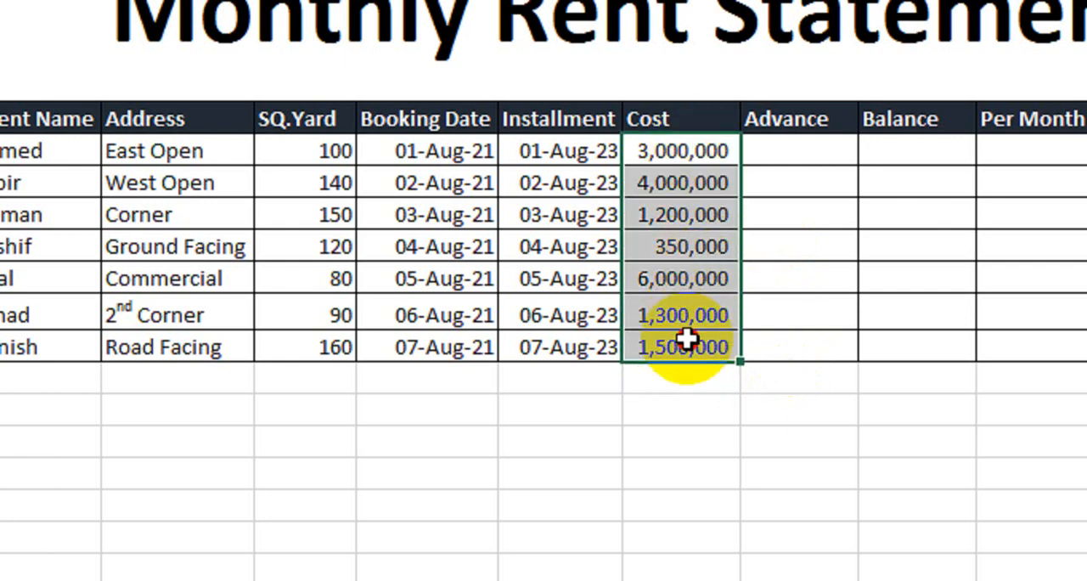
- Enter an Advance of 1,000,000 for the East Open row and 1,500,000 for the West Open row
click(806, 161)
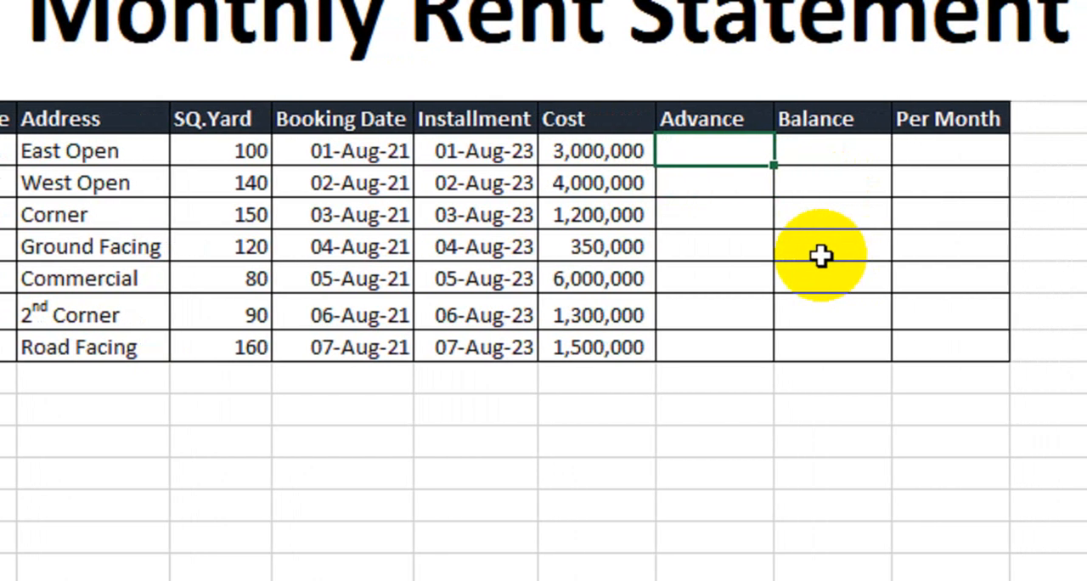
text(1,000)
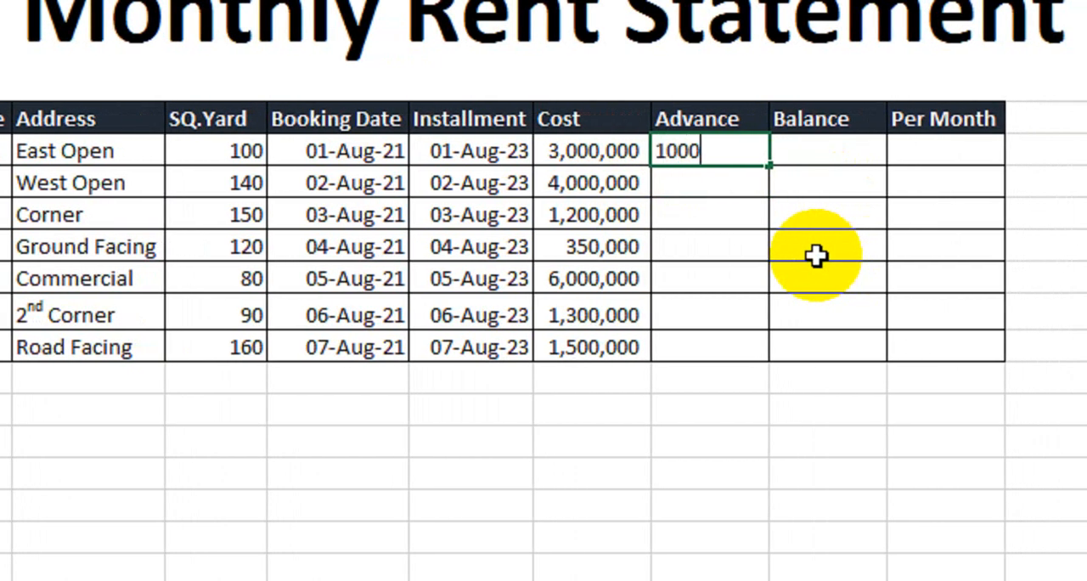
text(,000)
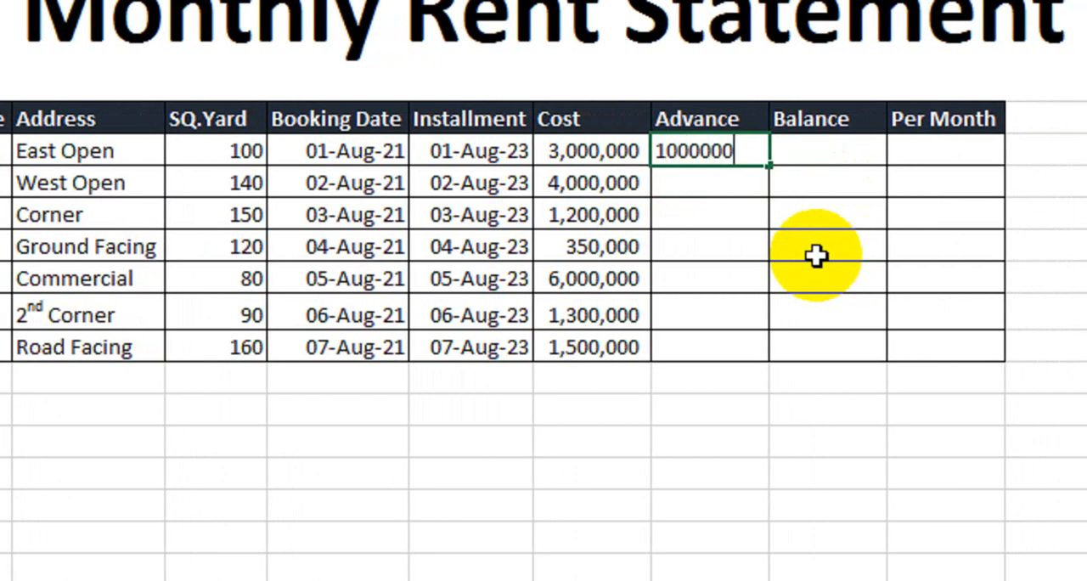
key(Return)
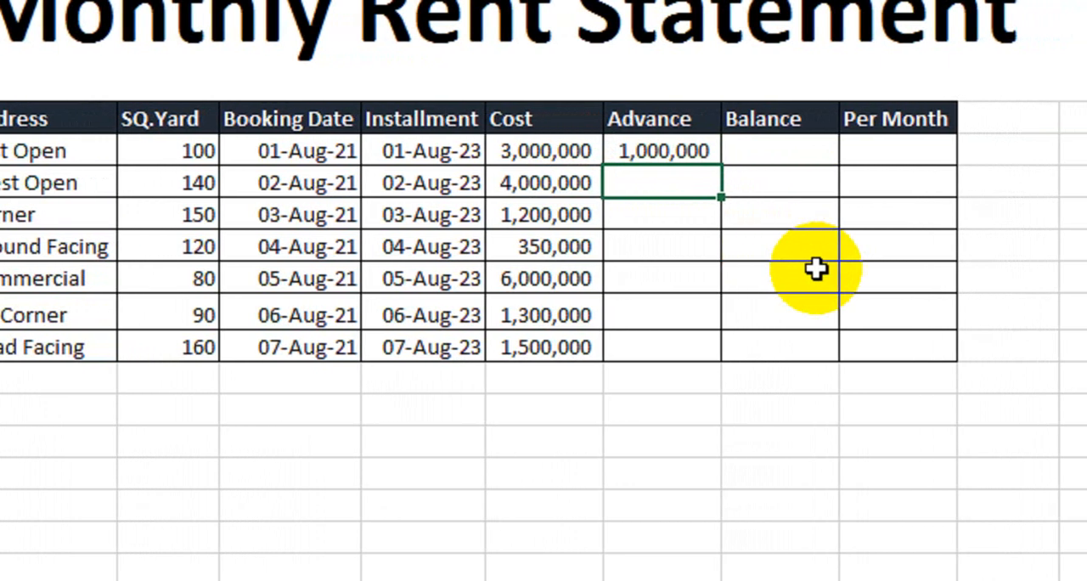
text(1,500,0)
text(00000)
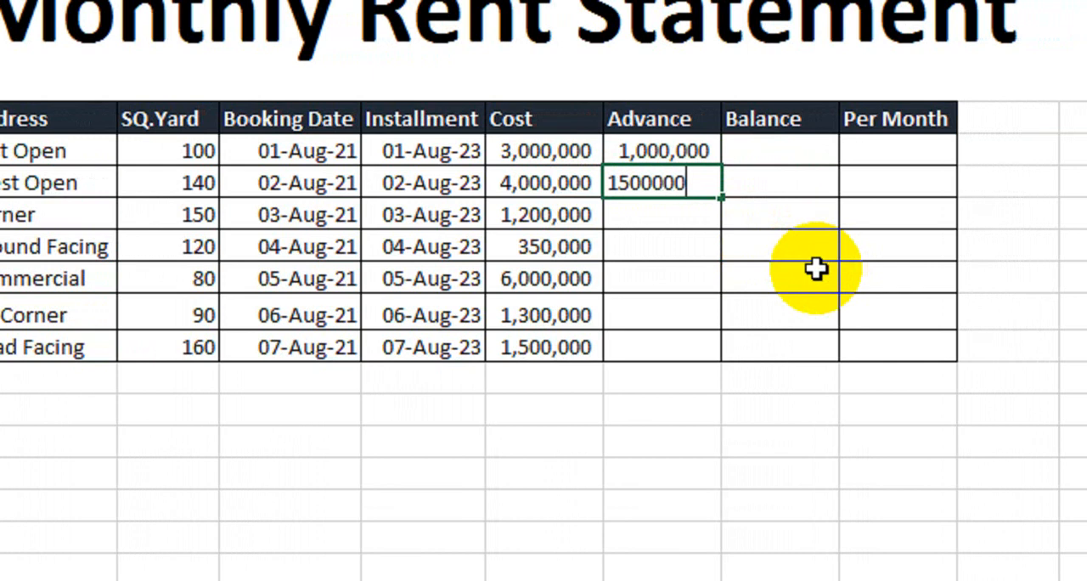
key(Return)
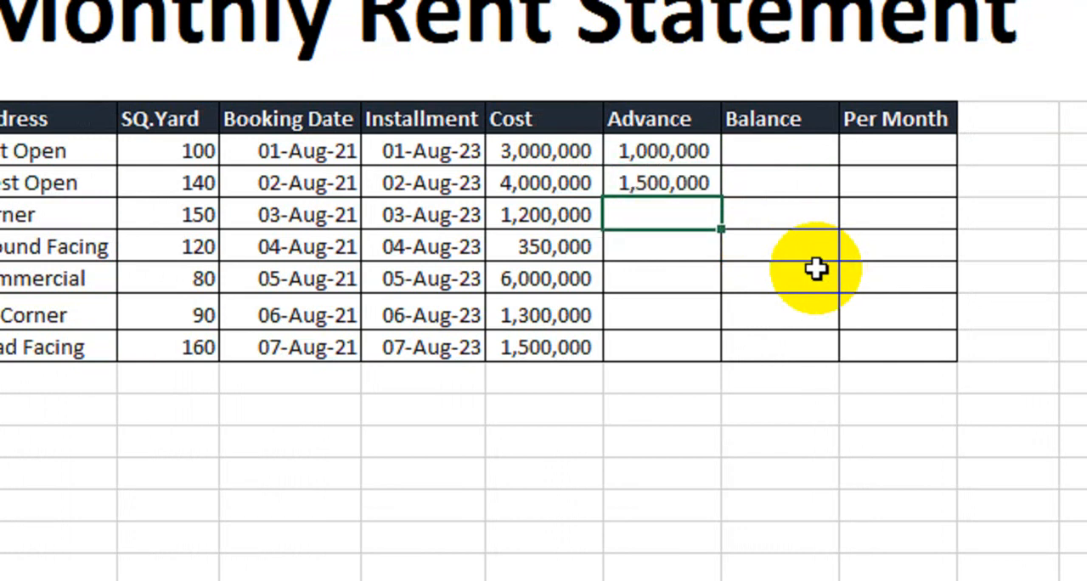
- Enter an Advance of 600,000 for the Corner row and 50,000 for the Ground Facing row
text(600000)
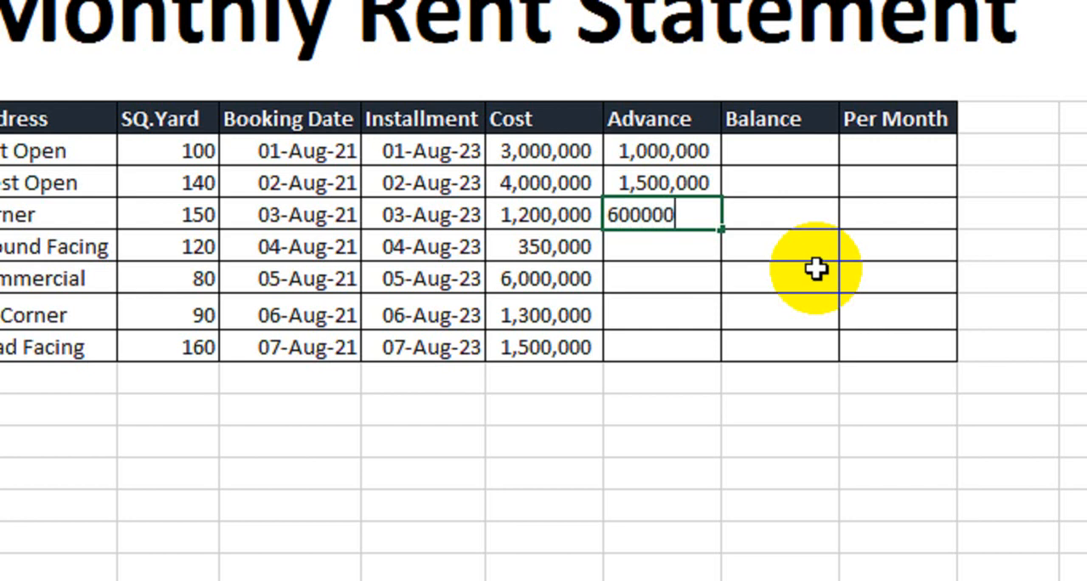
key(Return)
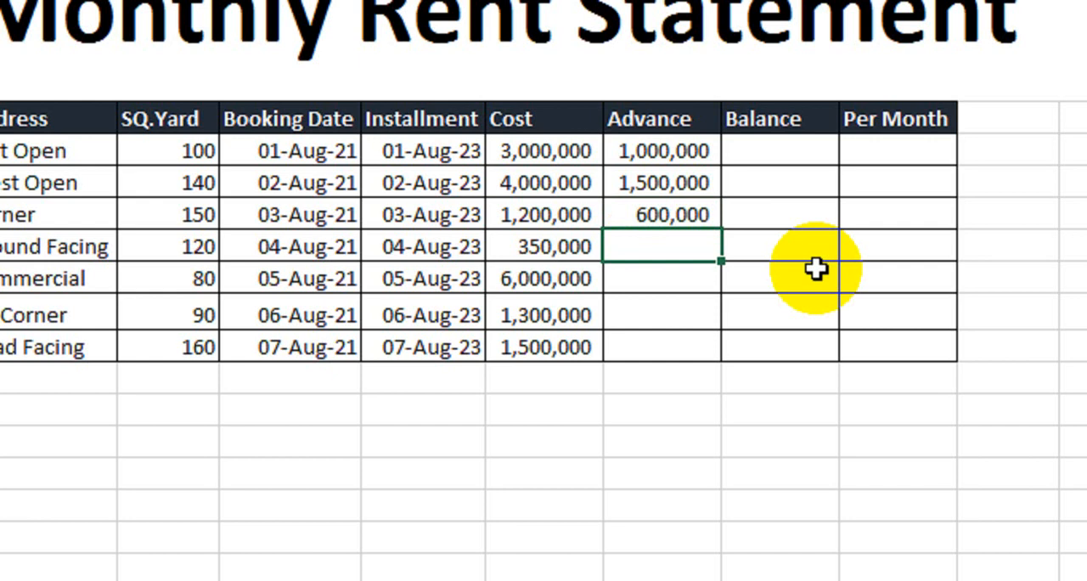
text(50000)
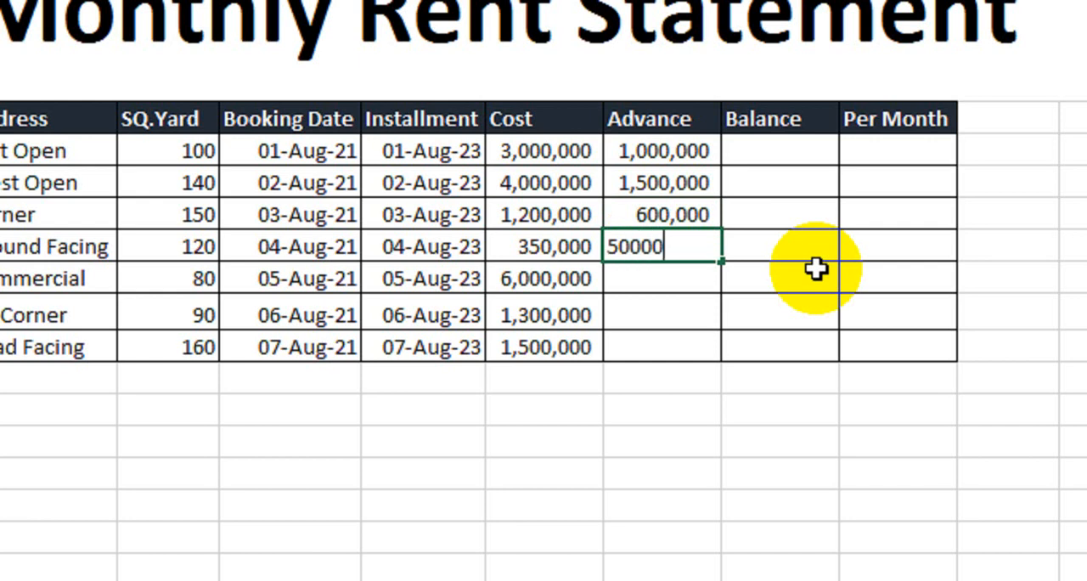
key(Return)
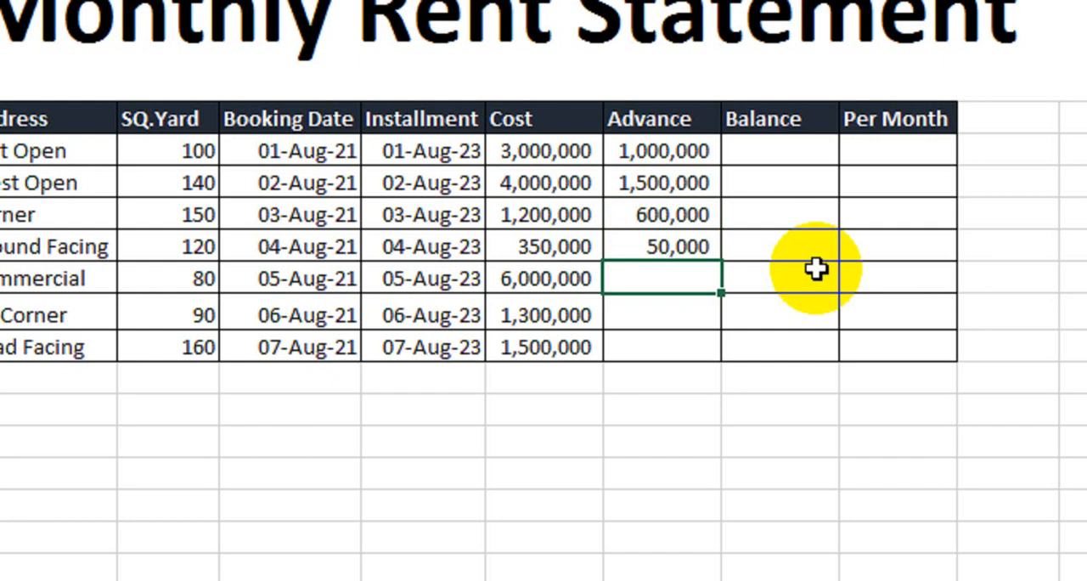
- Enter an Advance of 400,000 for the Commercial row and 200,000 for the 2nd Corner row
text(400000)
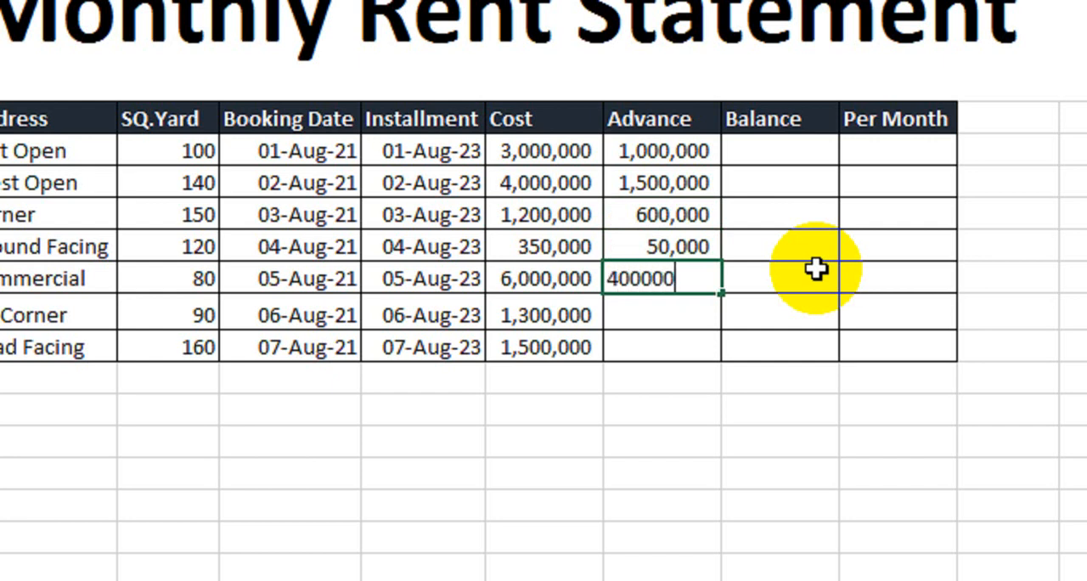
text(0)
key(BackSpace)
key(Return)
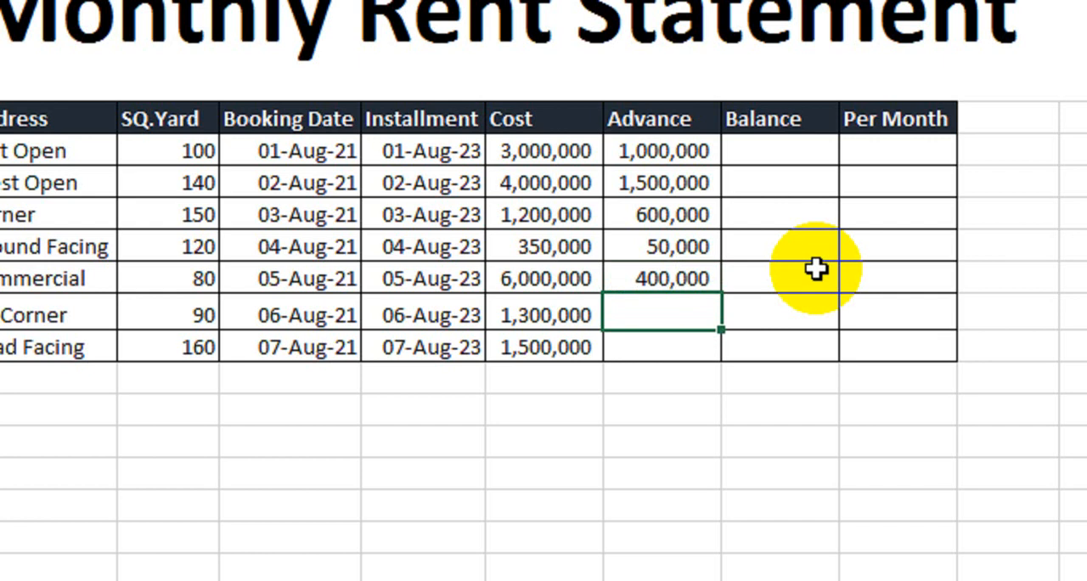
text(200,00)
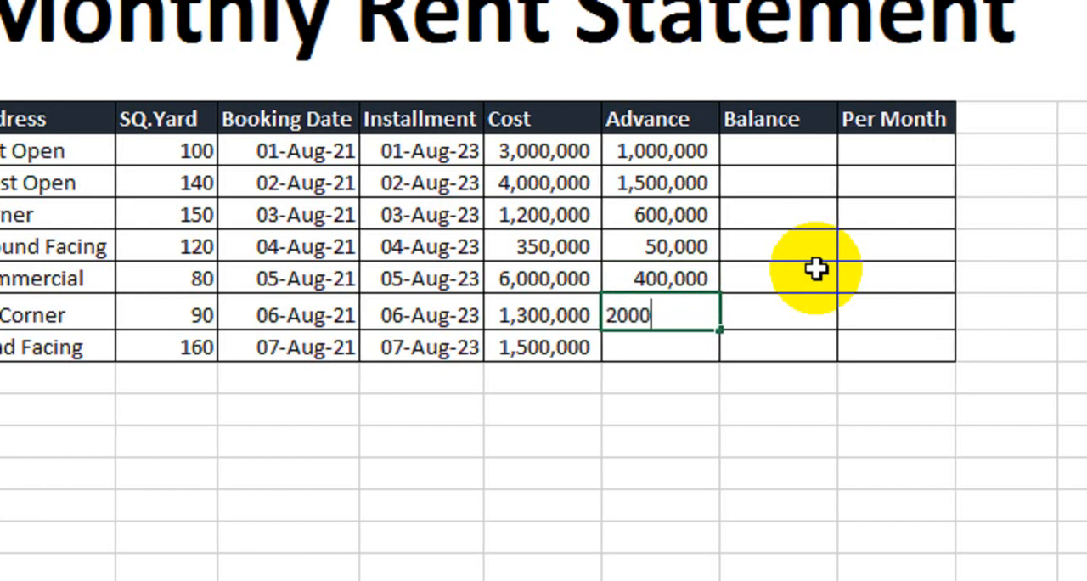
text(00)
key(Return)
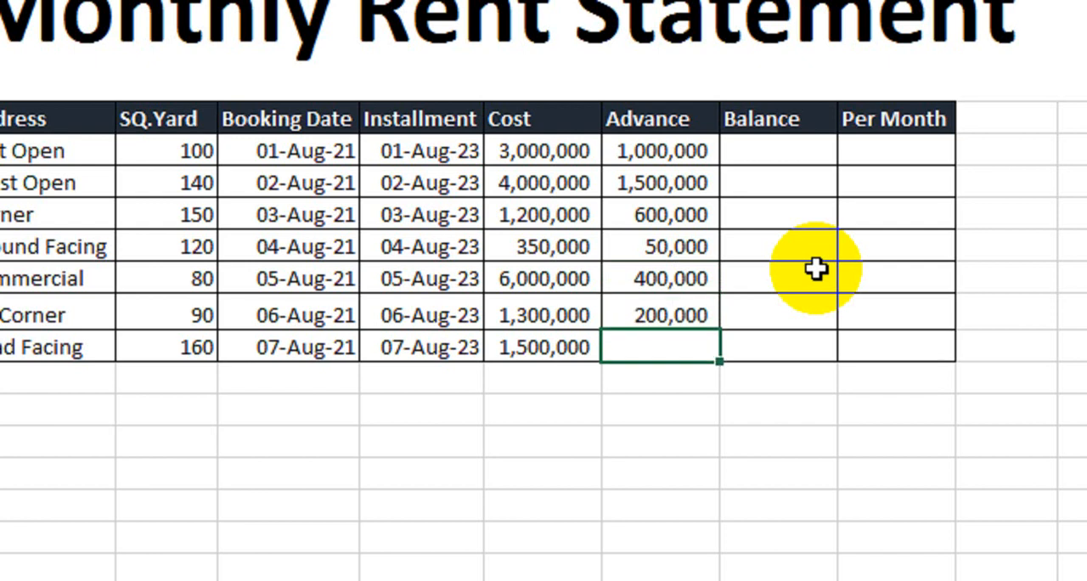
- Enter an Advance of 80,000 for the Road Facing row
text(80000)
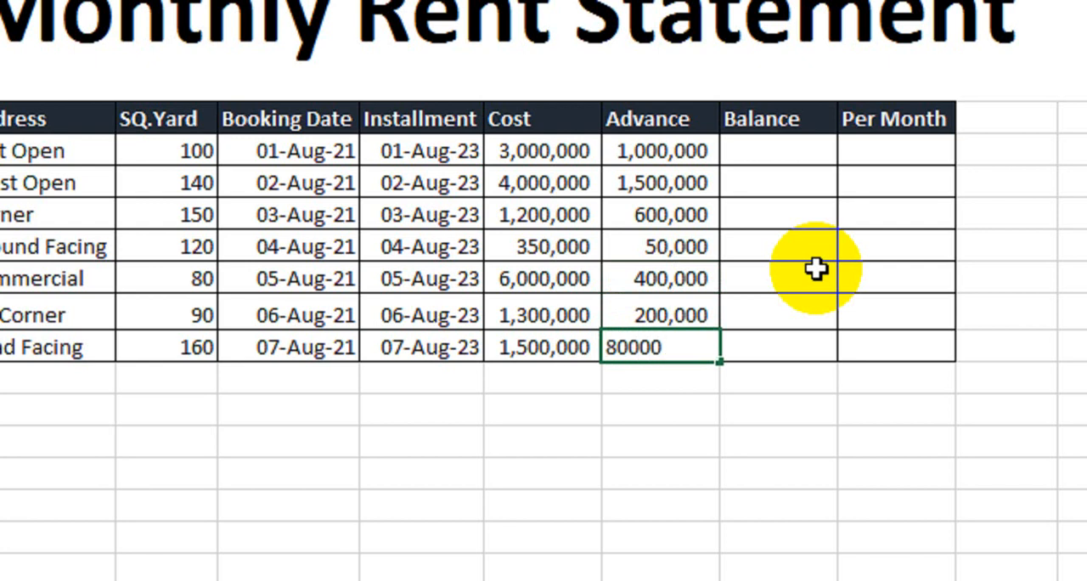
key(Return)
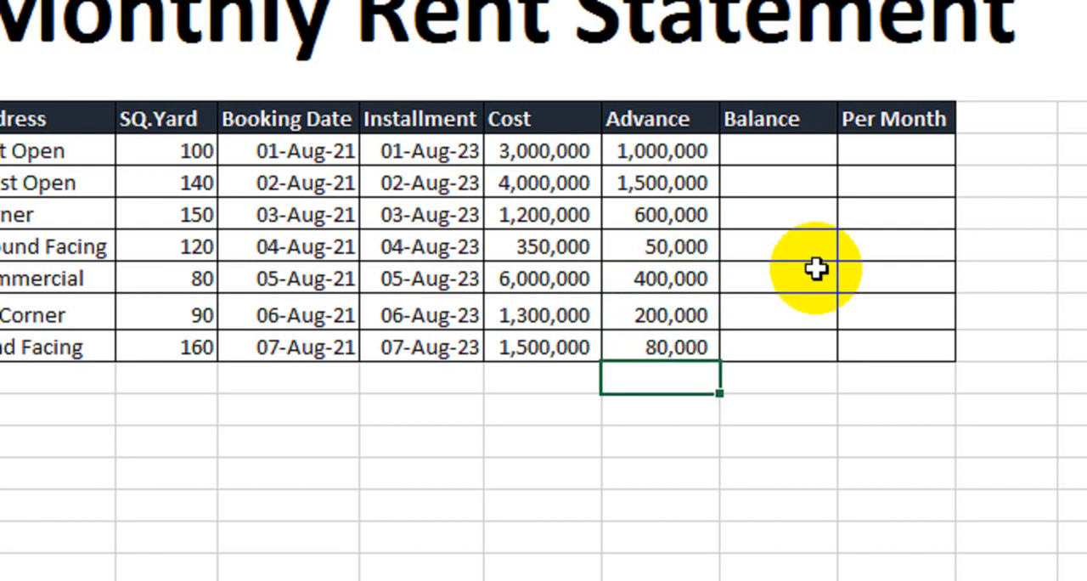
drag(668, 151, 657, 344)
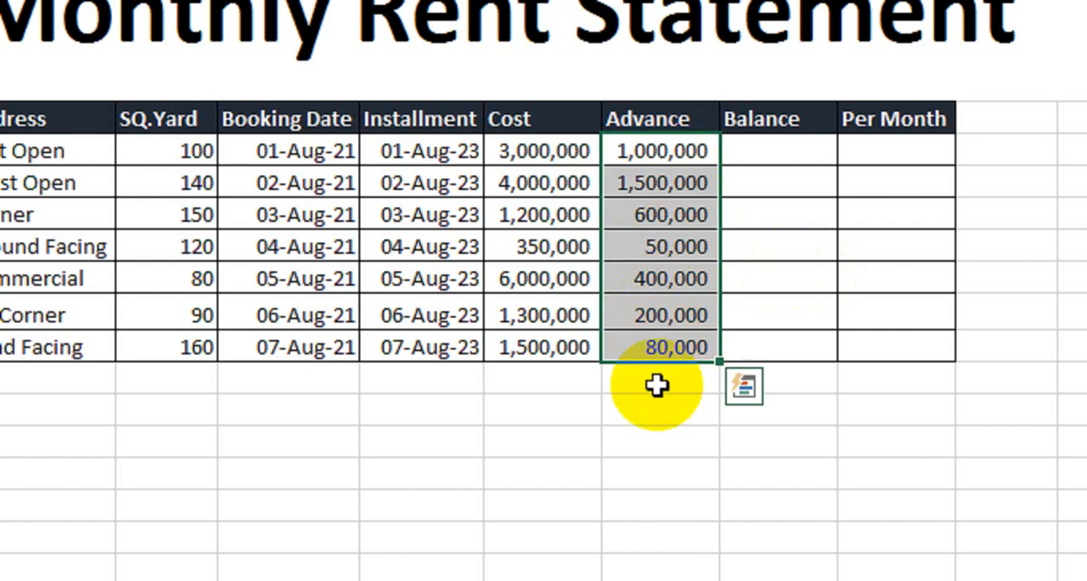
- Try to calculate the East Open row's Balance by subtracting the Cost from the Advance with =H8-G8
click(776, 152)
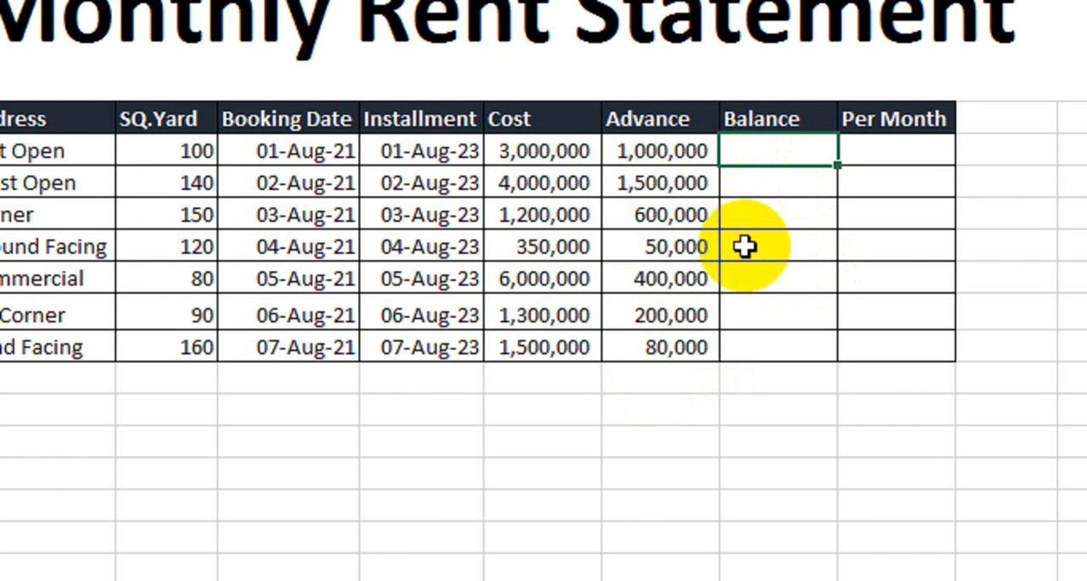
text(=)
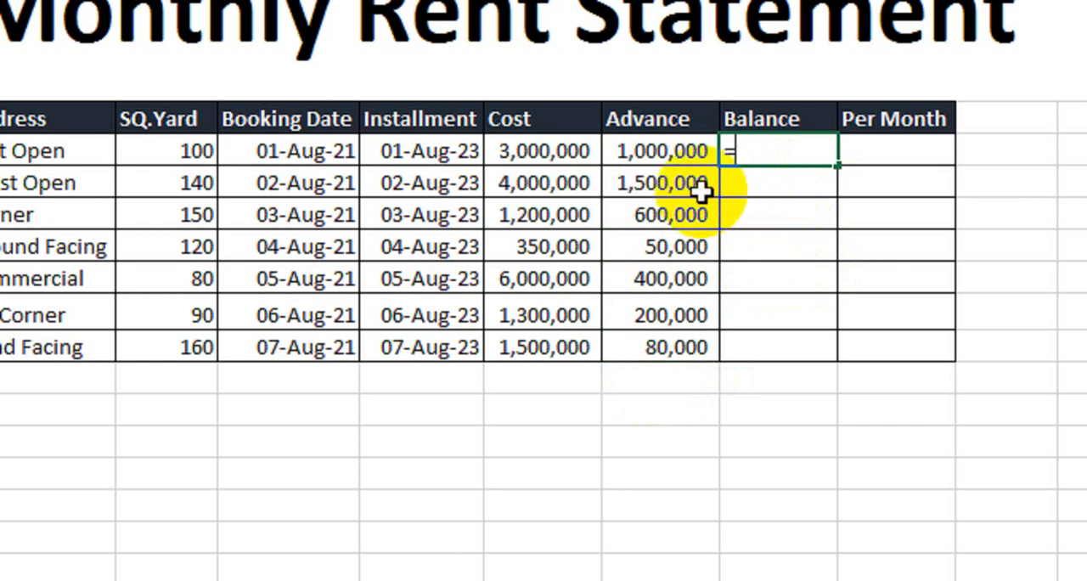
click(674, 156)
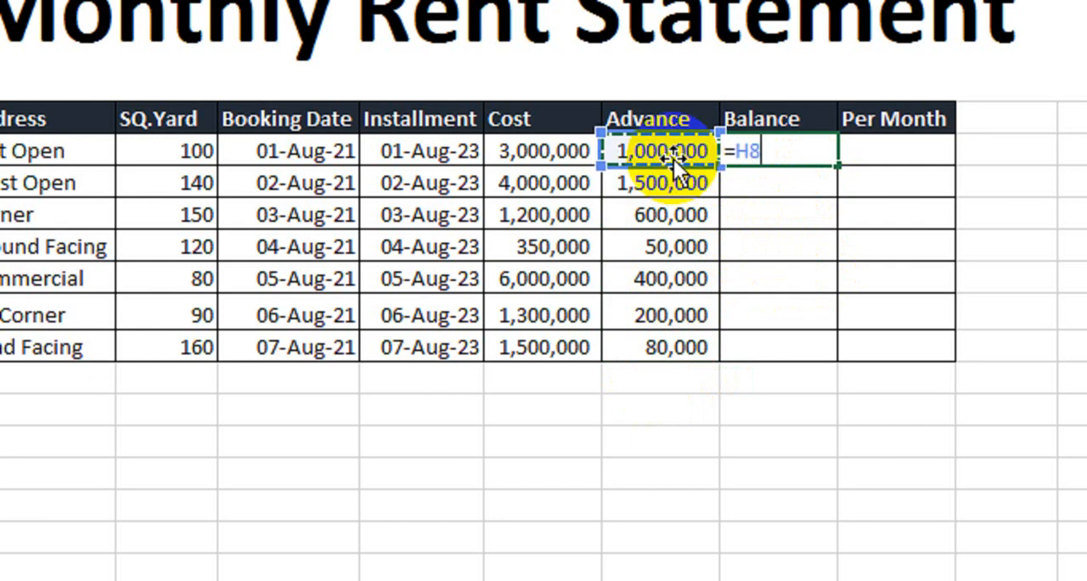
text(-)
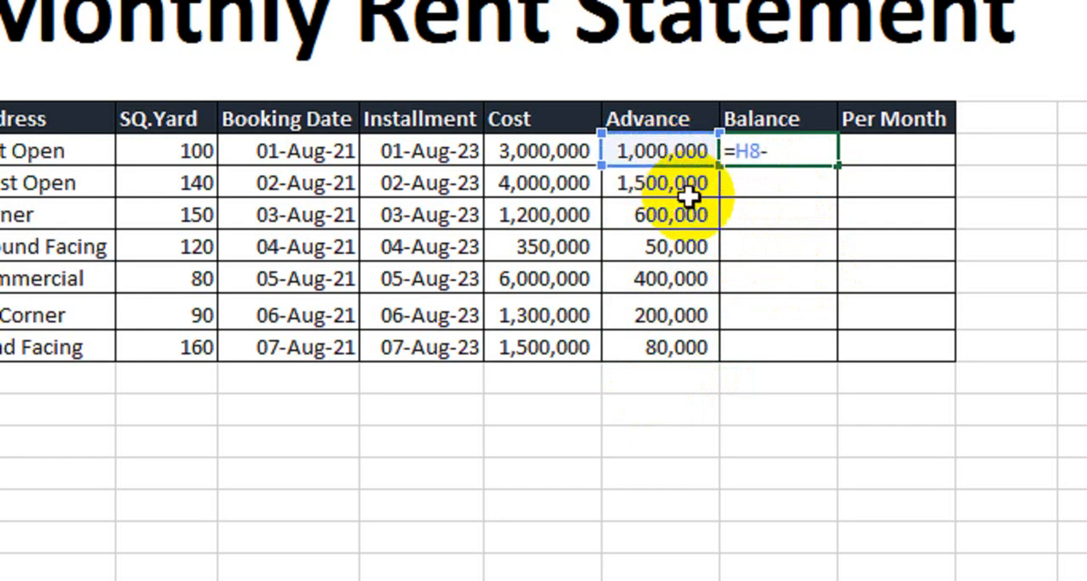
click(566, 150)
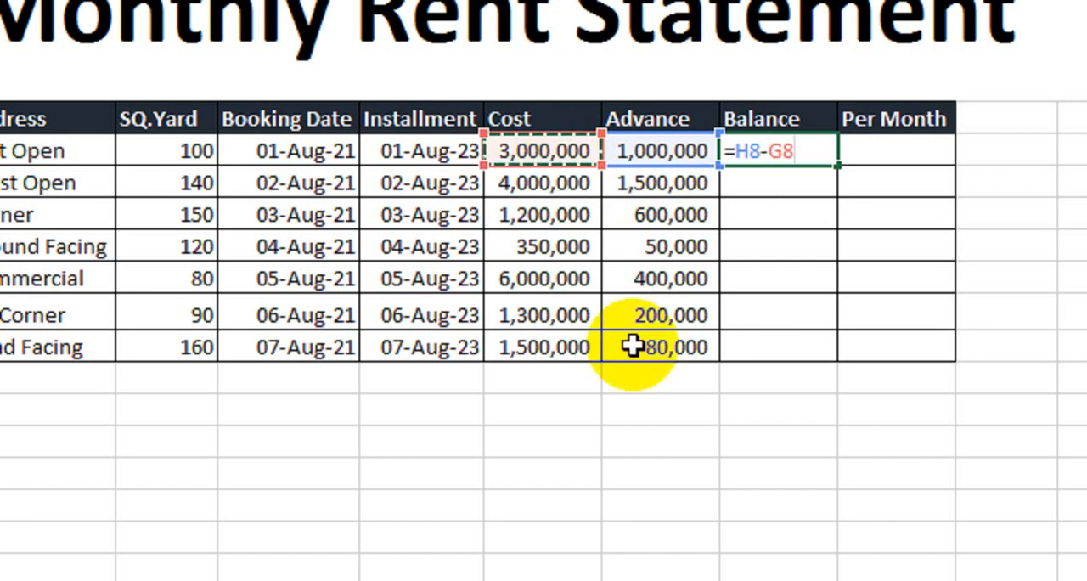
key(Return)
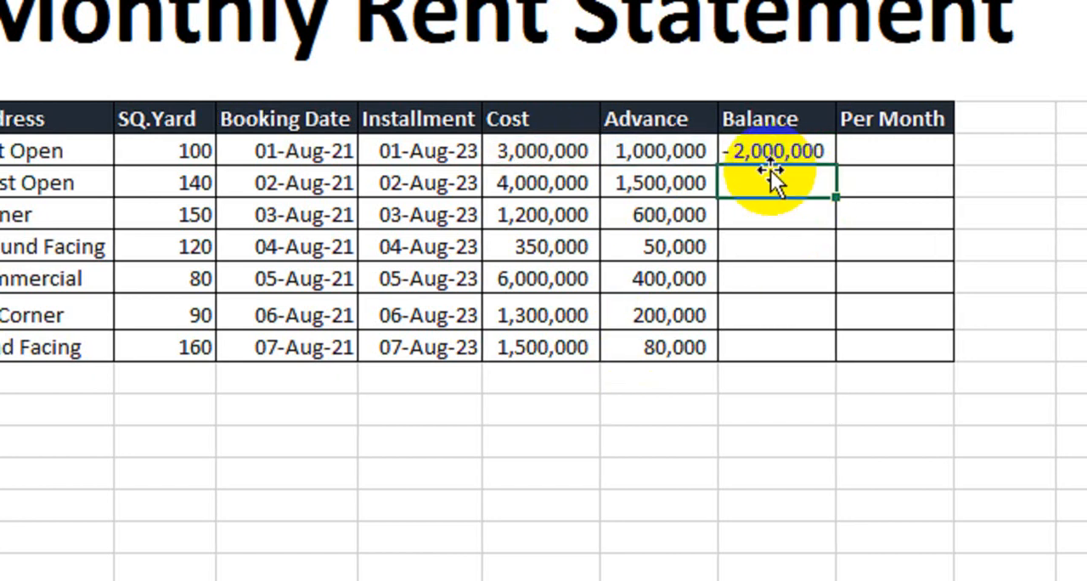
- Set the East Open row's Balance formula to =G8-H8 and fill it down to the Road Facing row
click(782, 150)
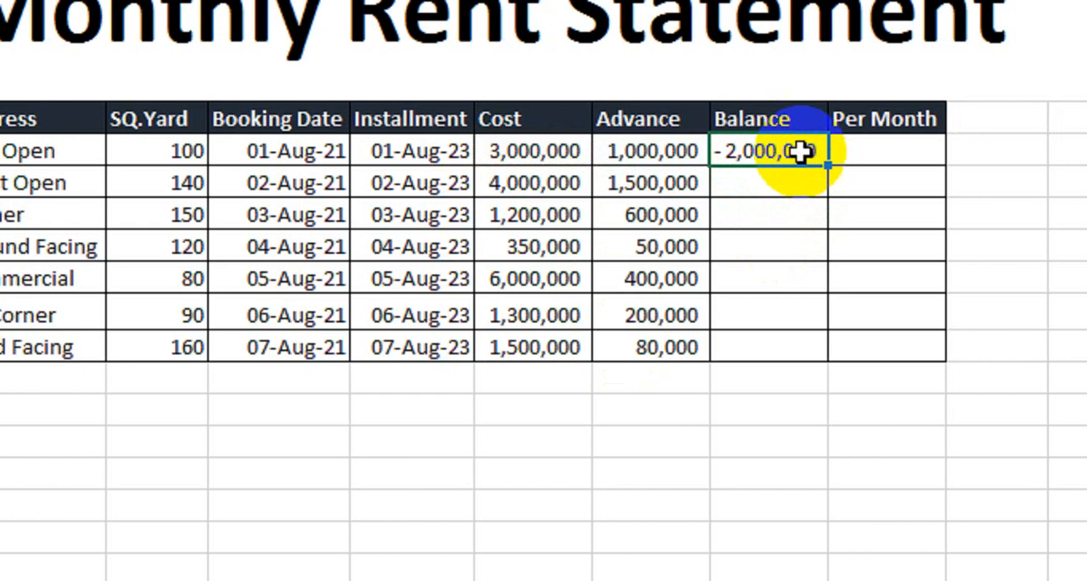
key(F2)
key(BackSpace)
key(BackSpace)
key(BackSpace)
key(BackSpace)
key(BackSpace)
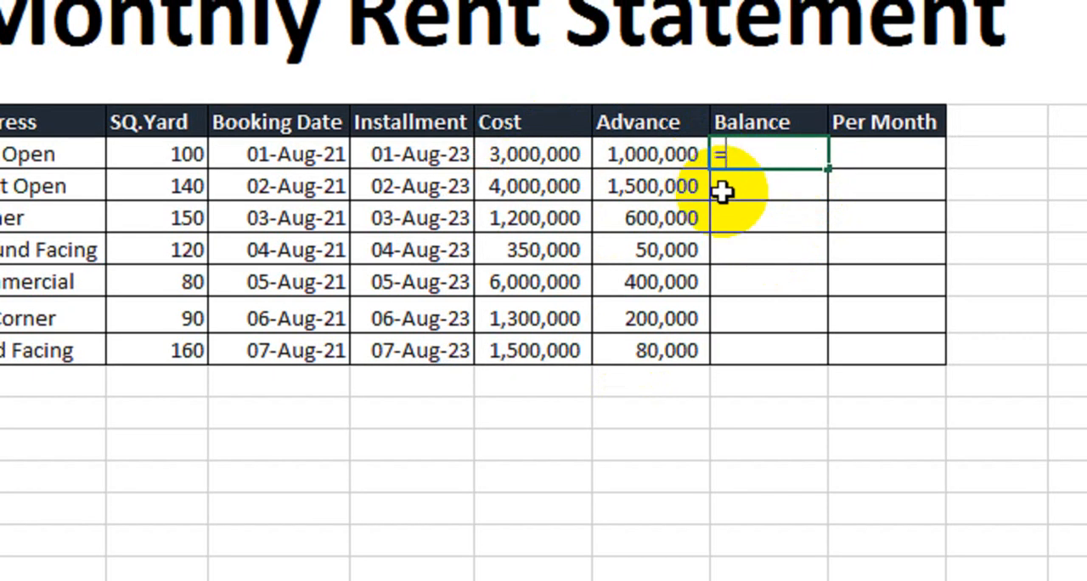
click(537, 151)
text(-)
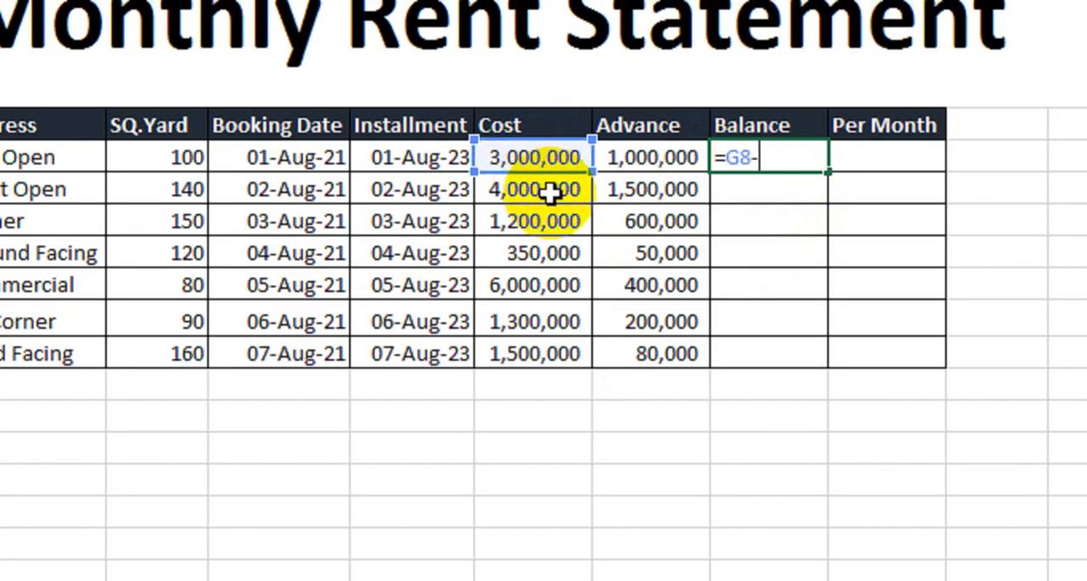
click(620, 152)
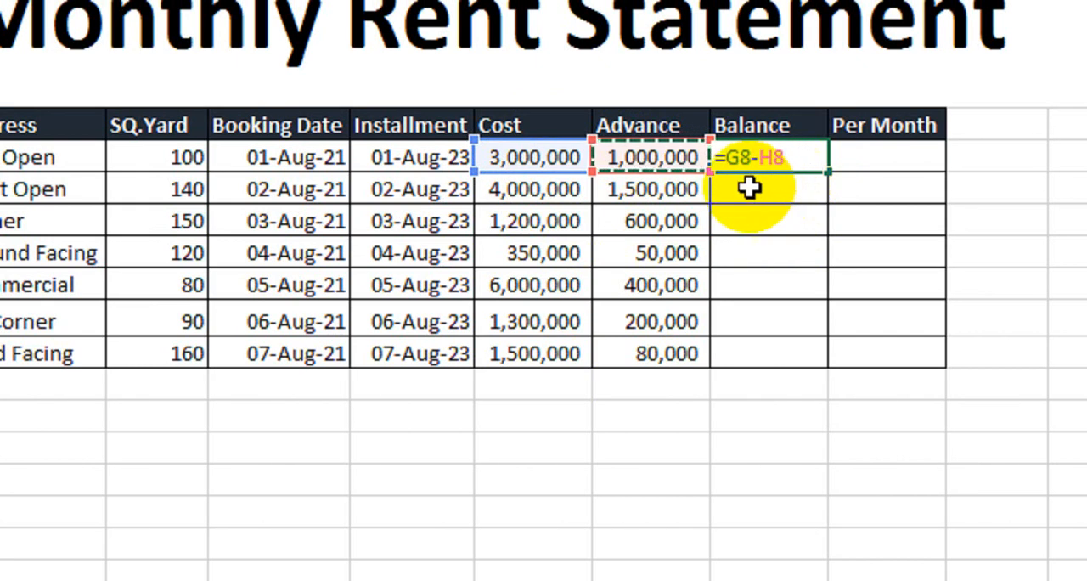
key(Return)
click(795, 156)
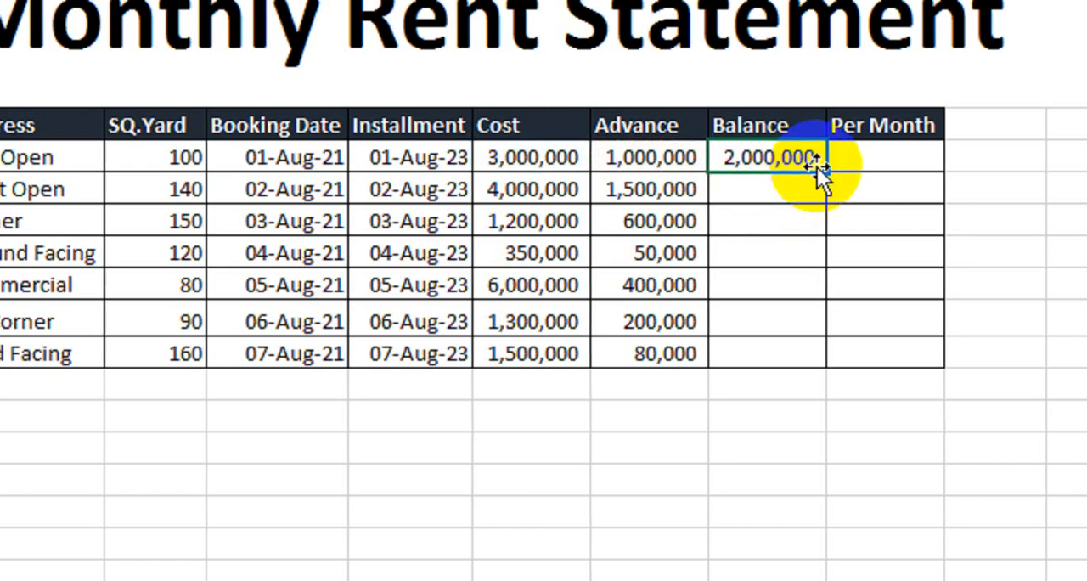
drag(819, 169, 823, 292)
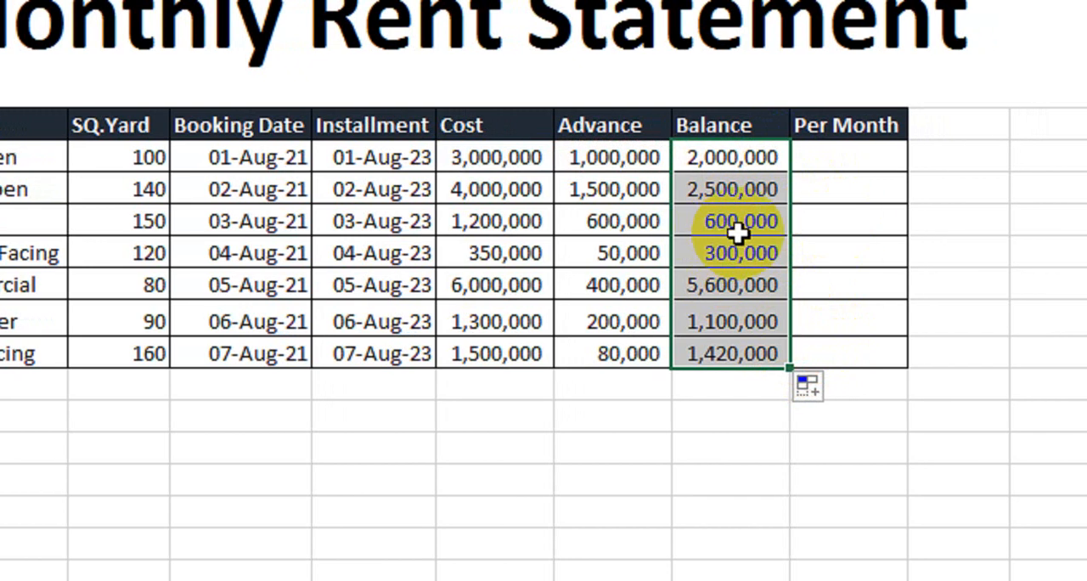
- Calculate the East Open row's Per Month amount with =ROUNDUP(I8/24,0)
click(816, 159)
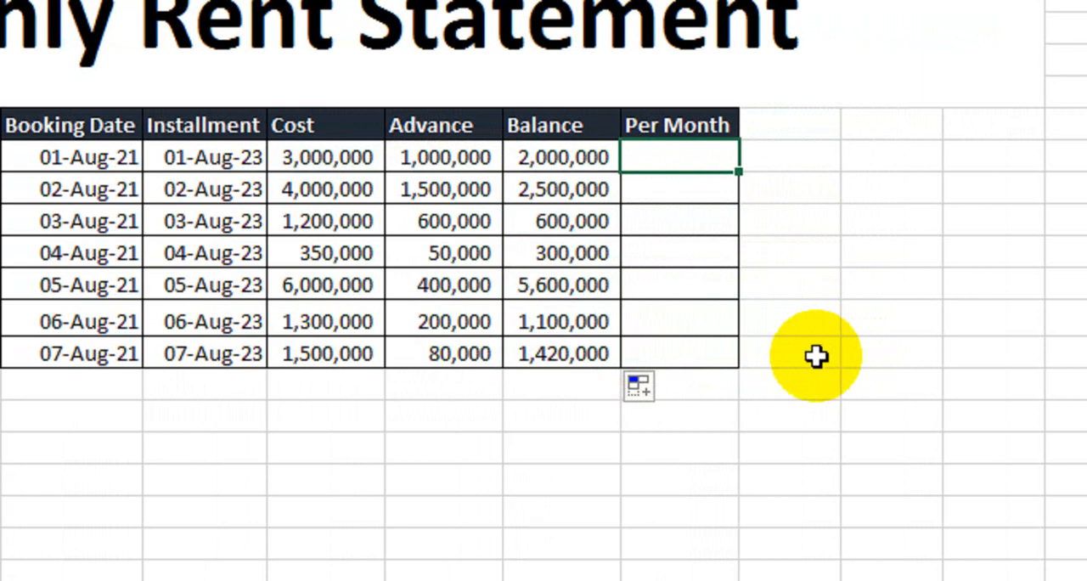
text(=roun)
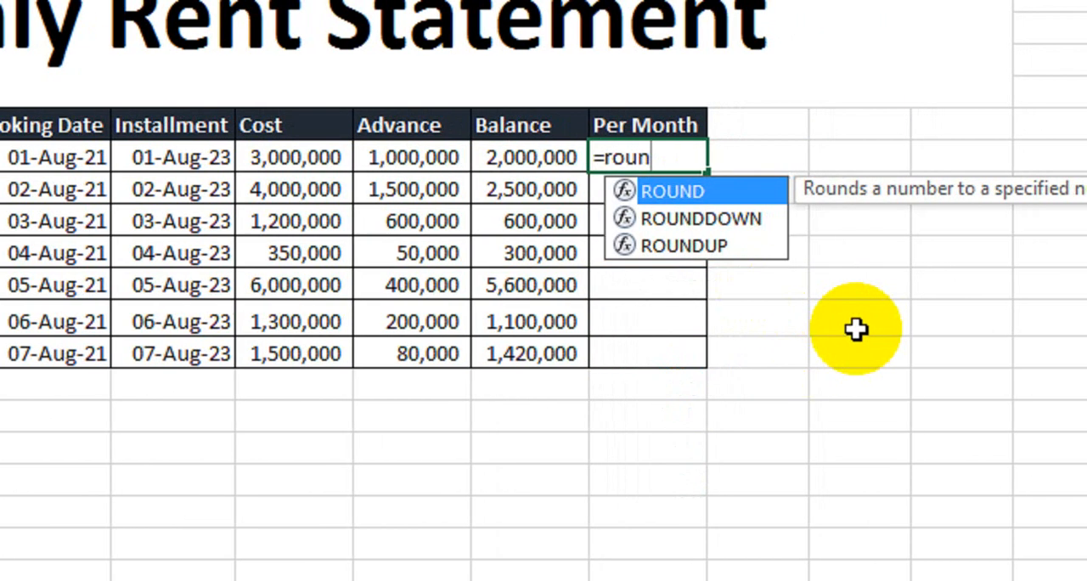
key(Down)
key(Down)
key(Tab)
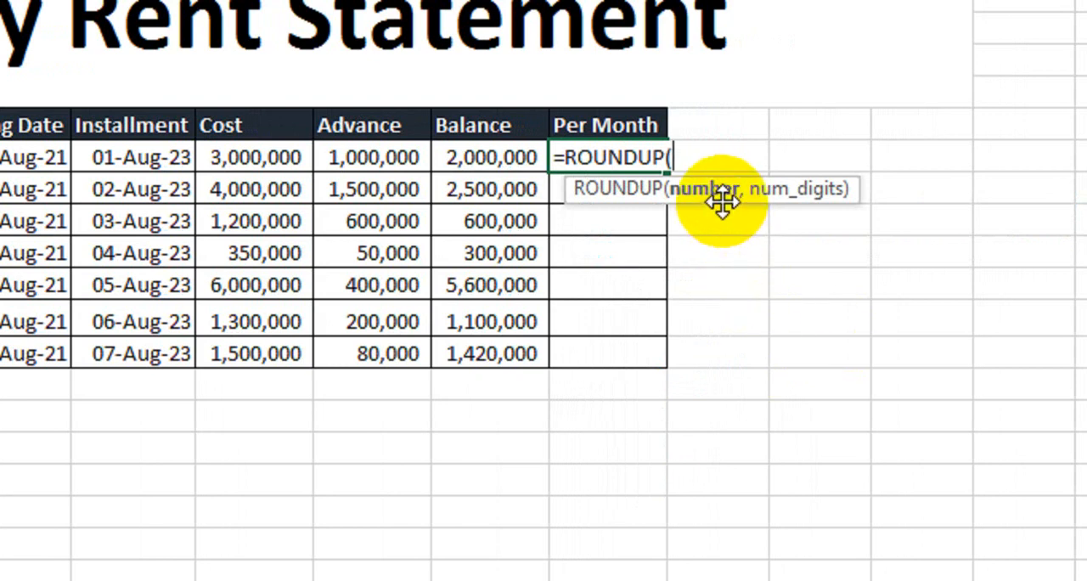
click(503, 164)
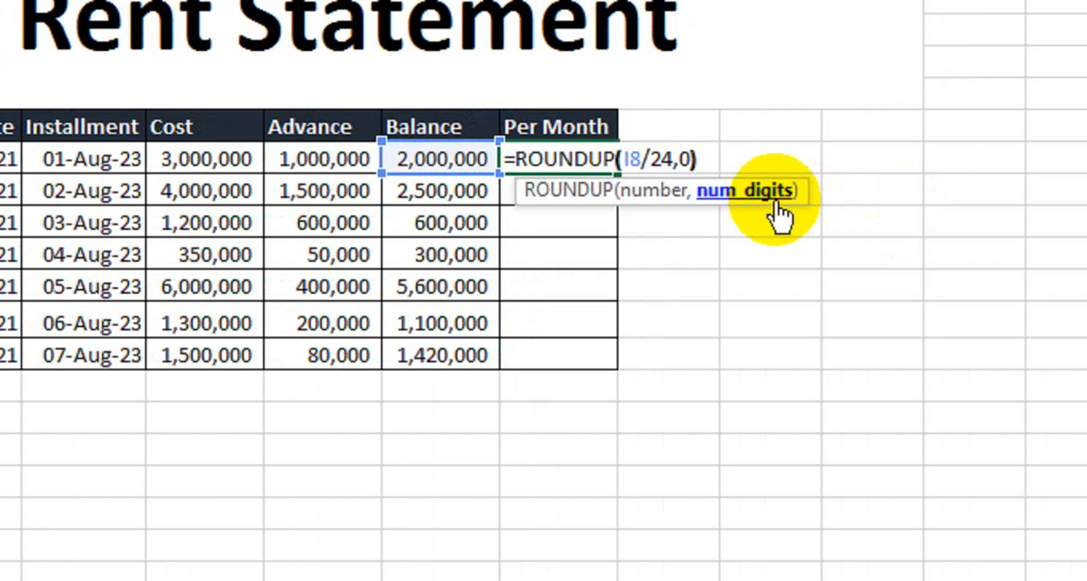
key(Return)
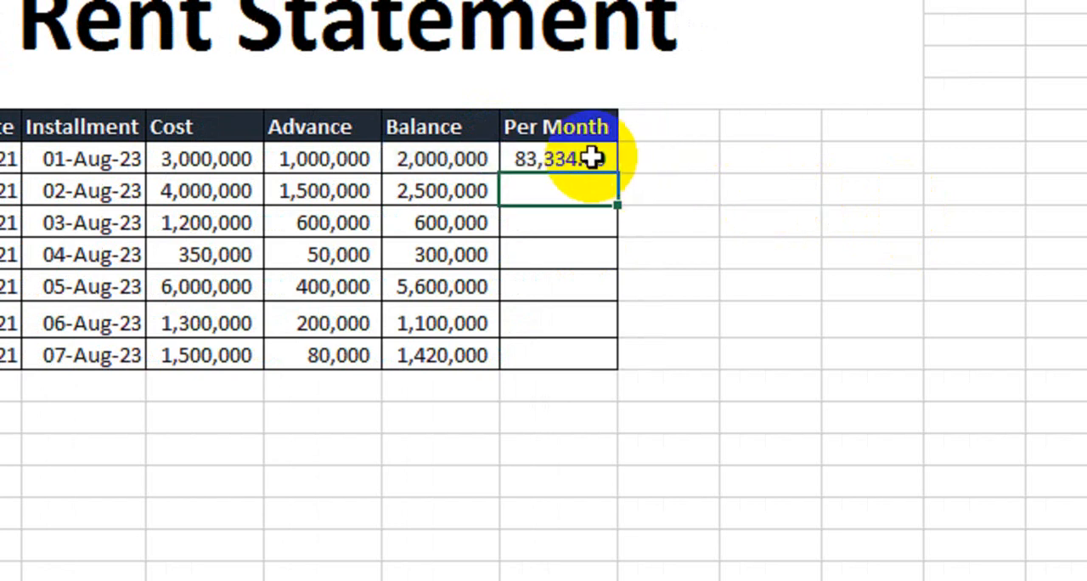
- Fill the Per Month formula down to the Road Facing row and widen the column to fit its amounts
click(591, 158)
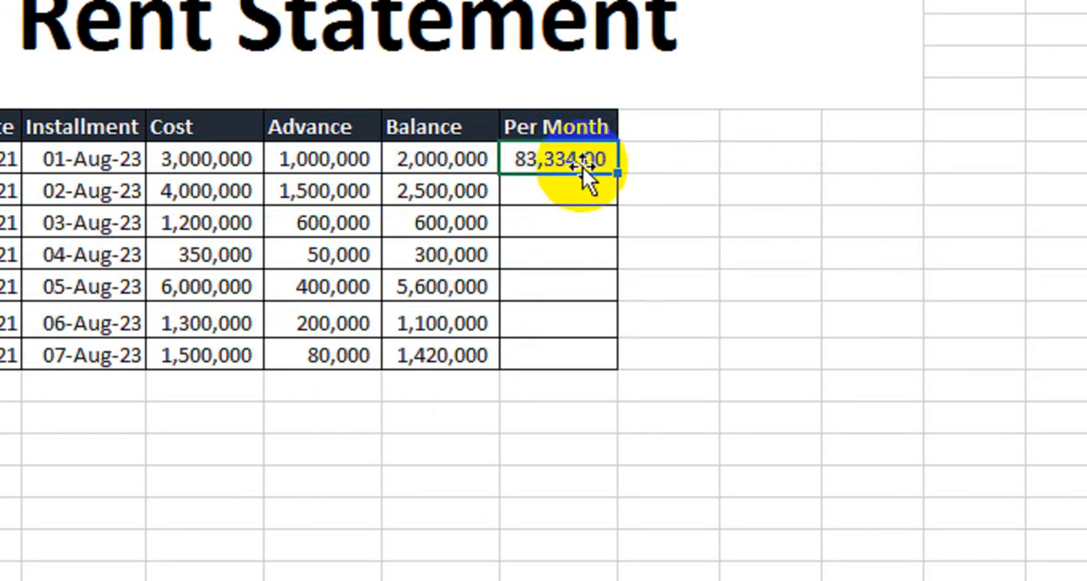
drag(618, 175, 607, 351)
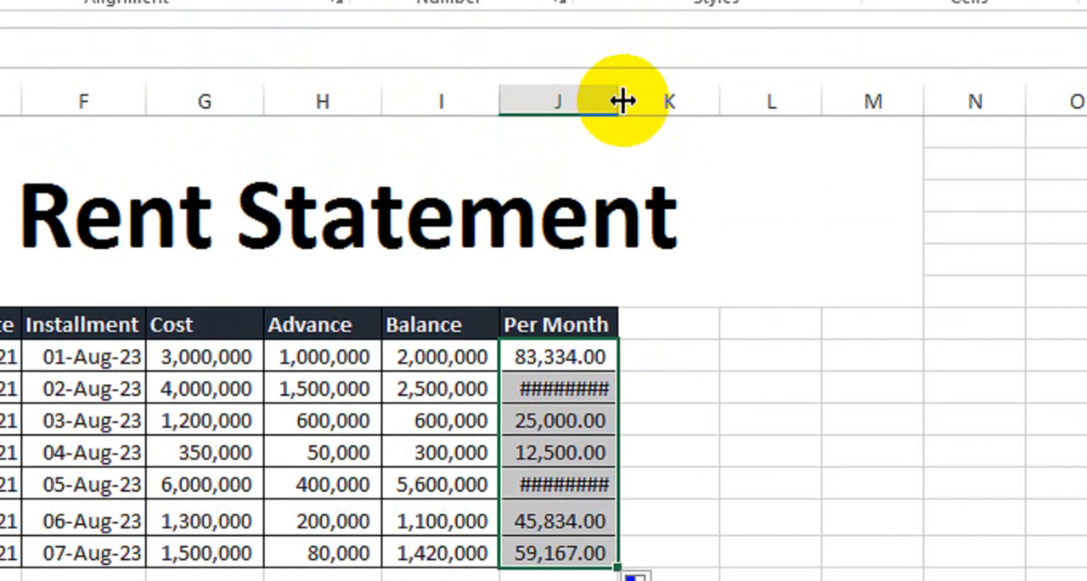
double_click(621, 100)
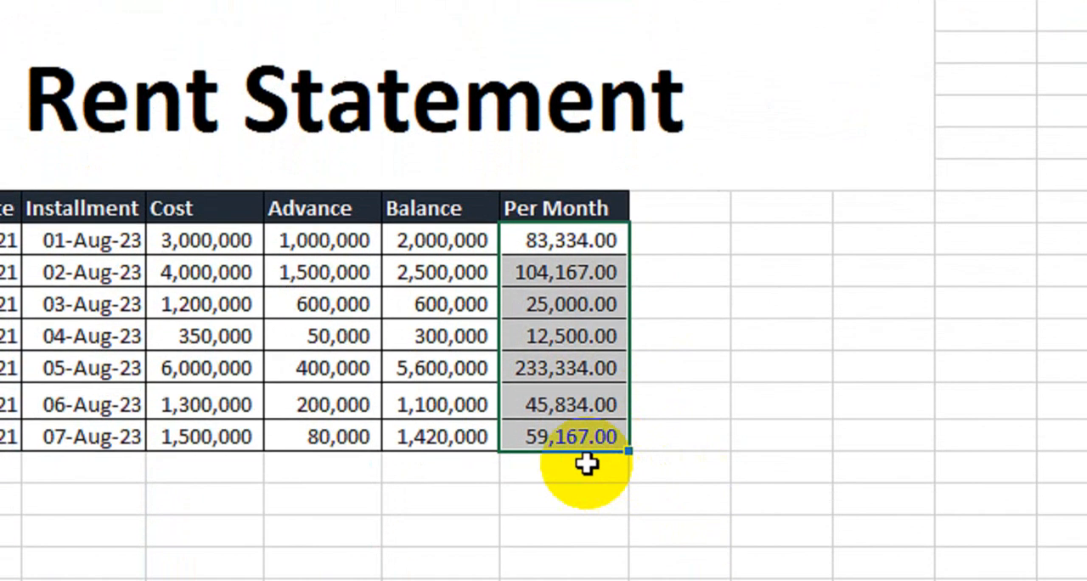
- Review the completed statement rows, including the Advance, Balance and Per Month amounts
click(564, 522)
drag(563, 327, 562, 455)
drag(562, 372, 562, 398)
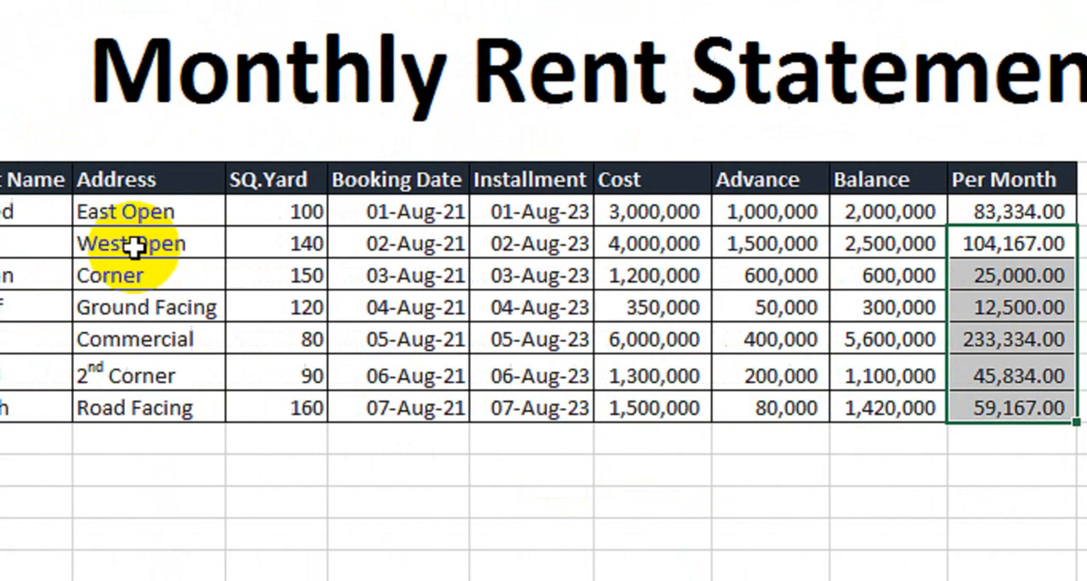
drag(194, 188, 837, 405)
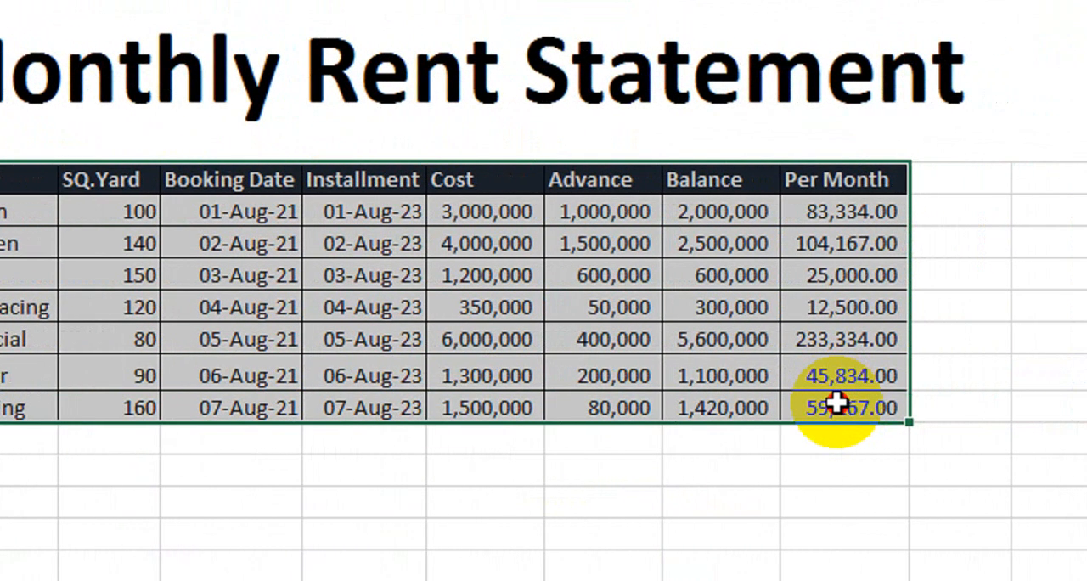
click(976, 248)
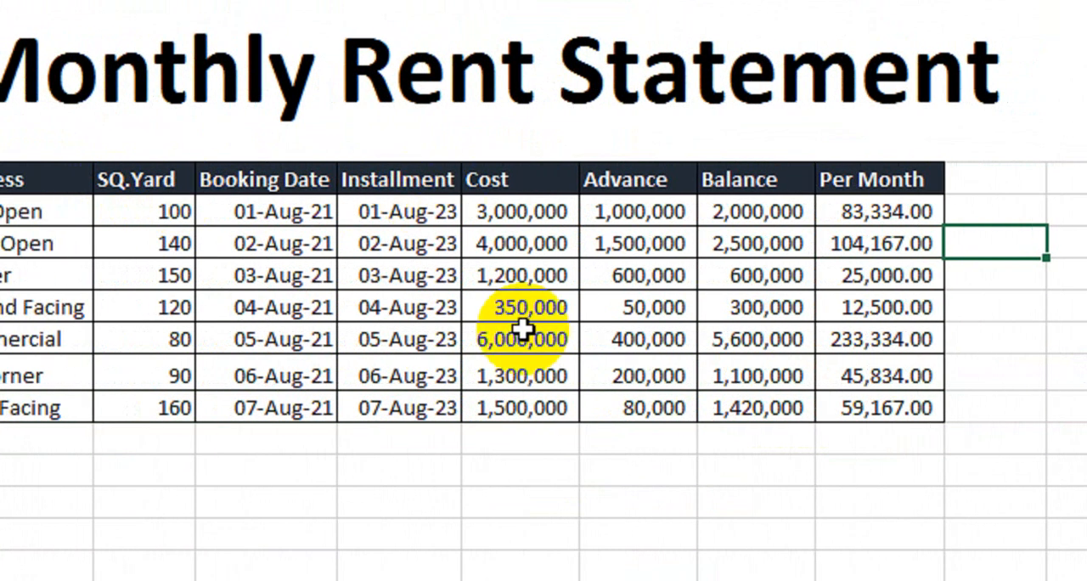
click(622, 232)
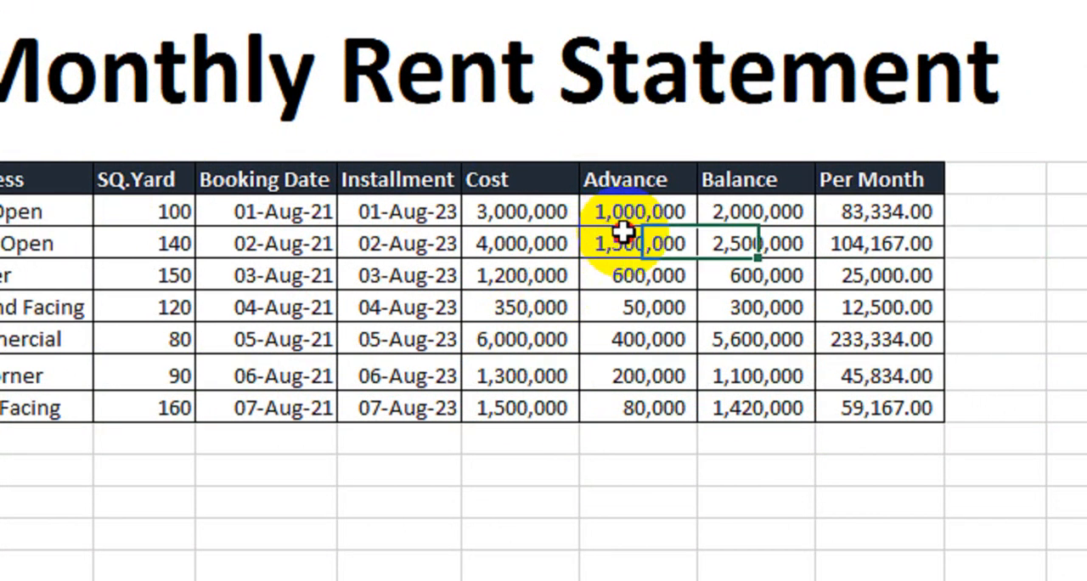
click(732, 211)
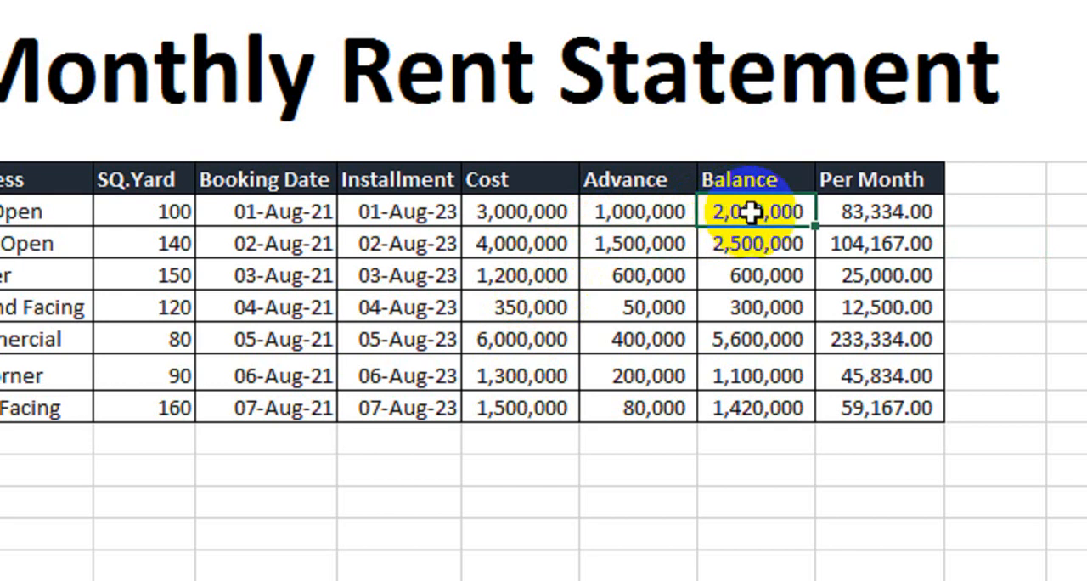
click(843, 214)
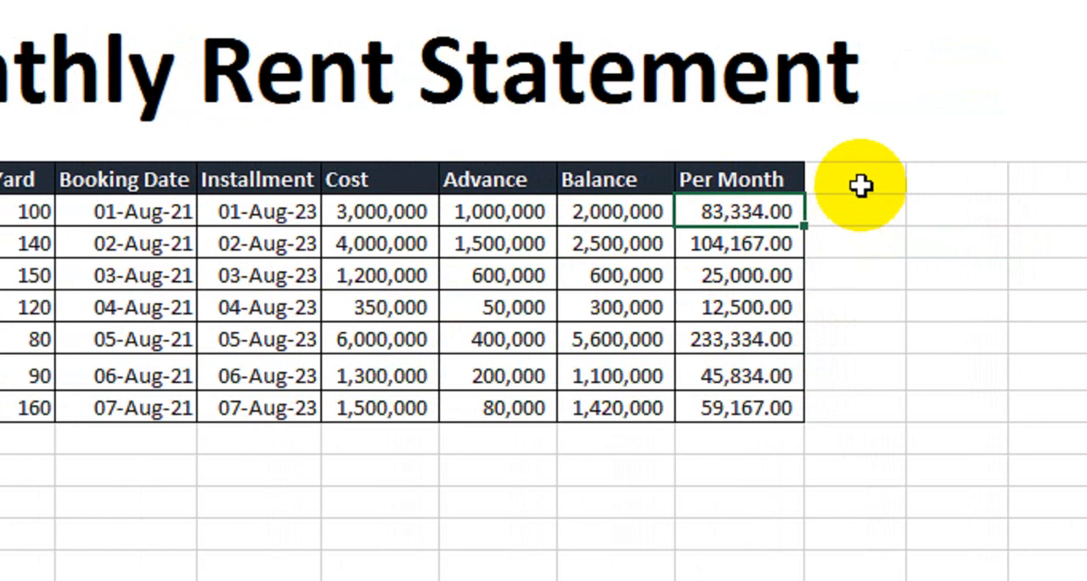
- Enter Aug-21 as the header beside Per Month and fill the monthly series across the header row to Jul-23
click(938, 180)
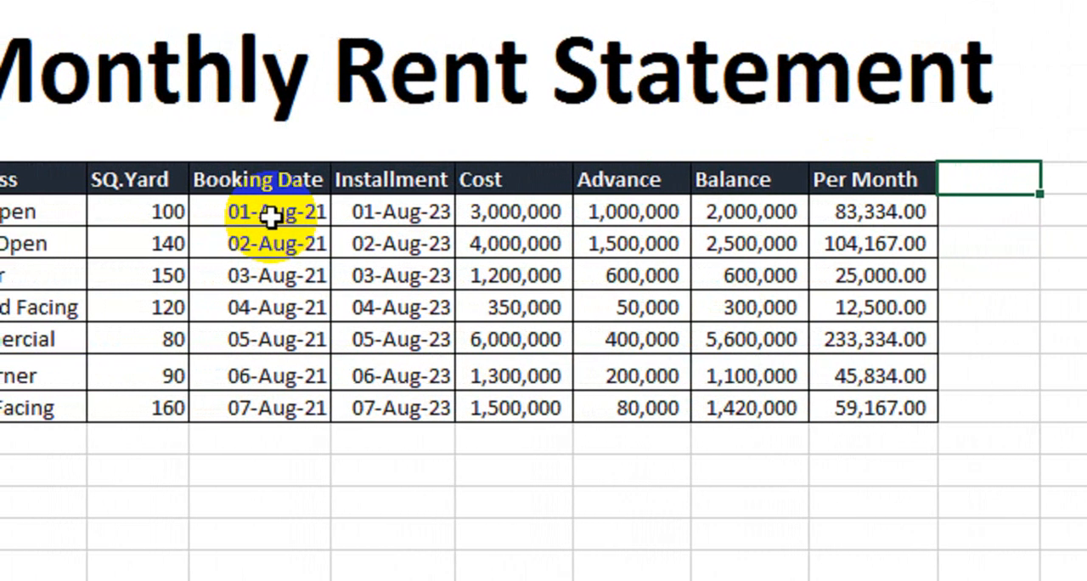
click(270, 216)
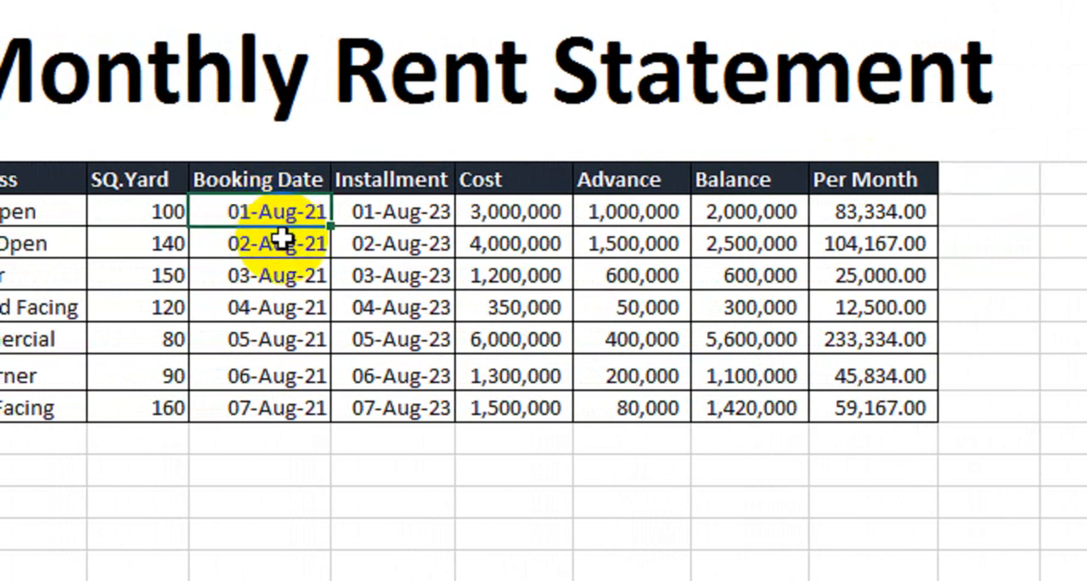
click(943, 182)
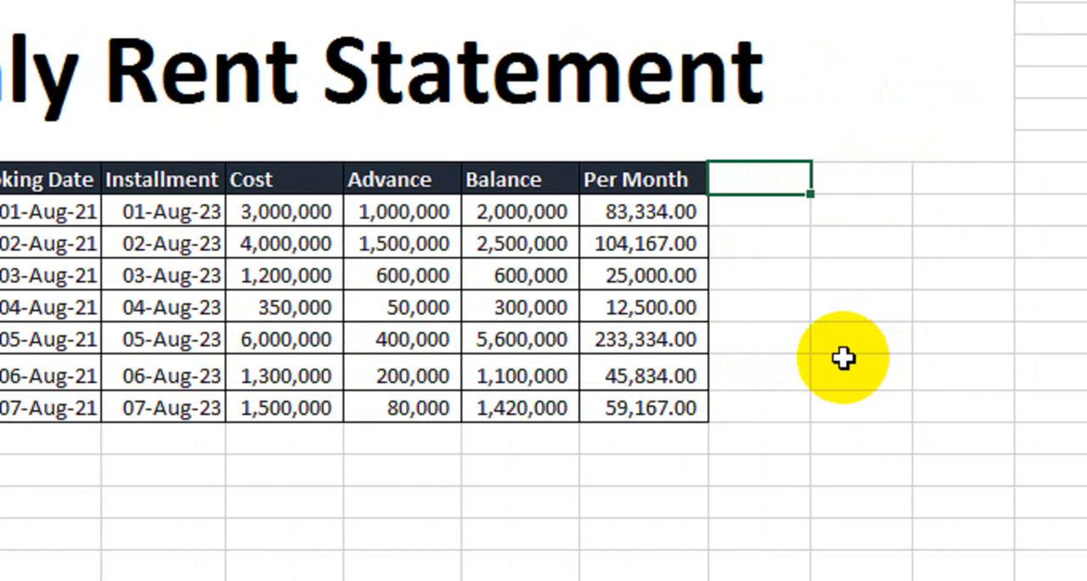
text(Aug-21)
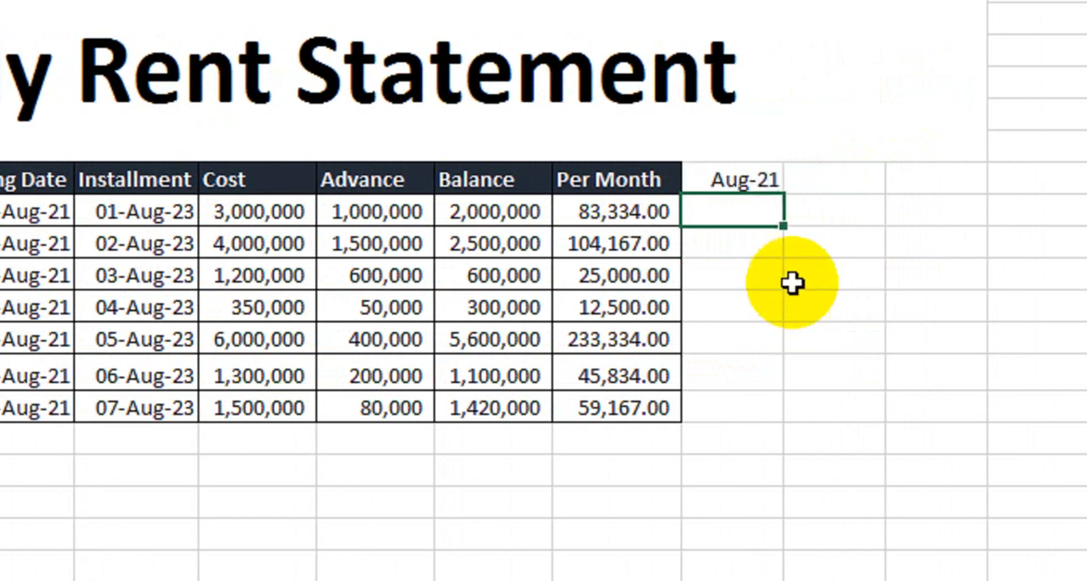
click(760, 181)
drag(803, 200, 384, 175)
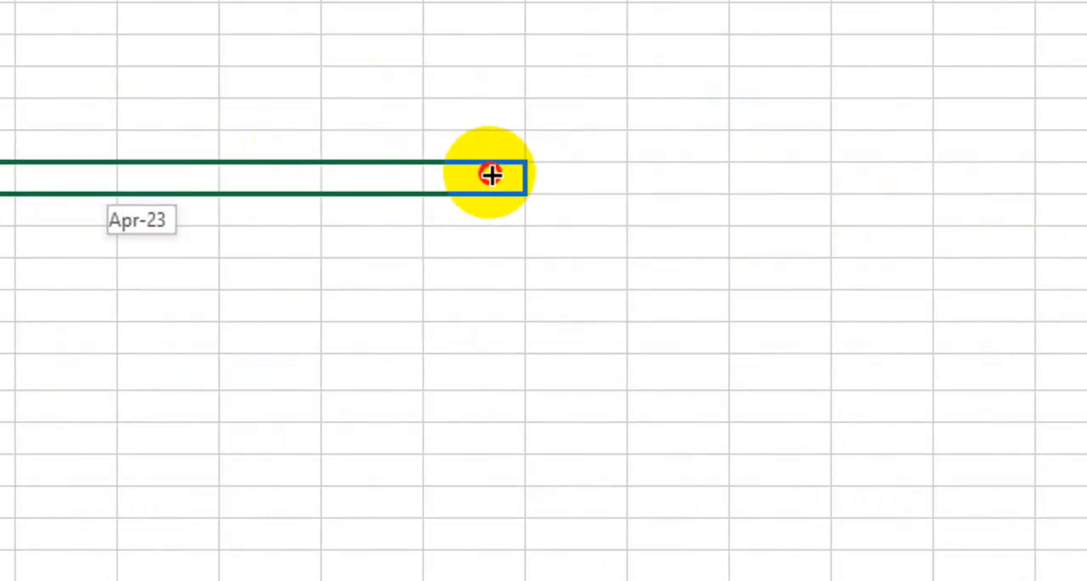
drag(492, 175, 812, 174)
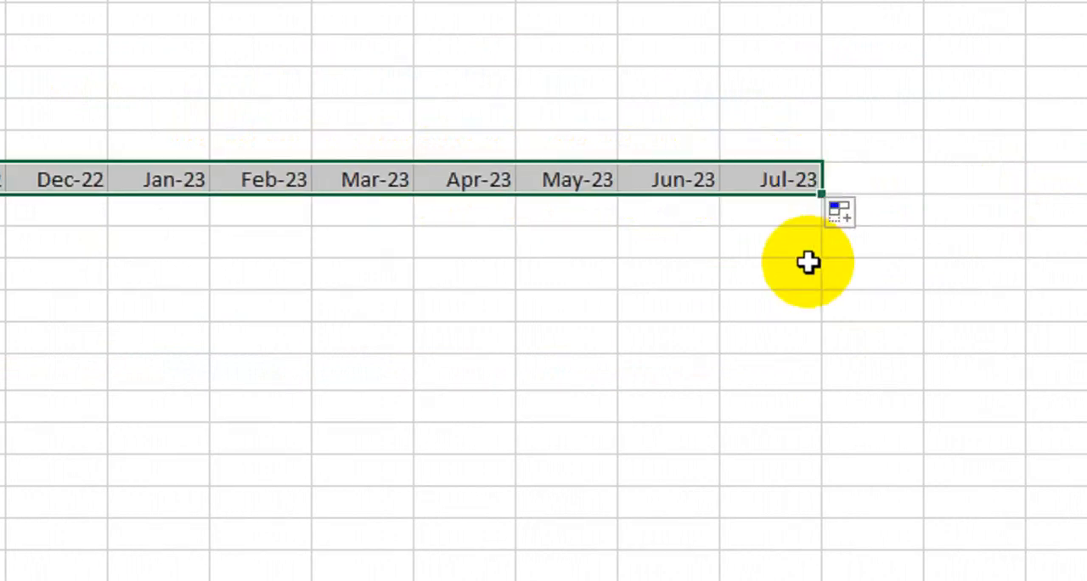
- Format the month headers from Aug-21 to Jul-23 in bold with a gold-orange fill
drag(818, 530, 468, 509)
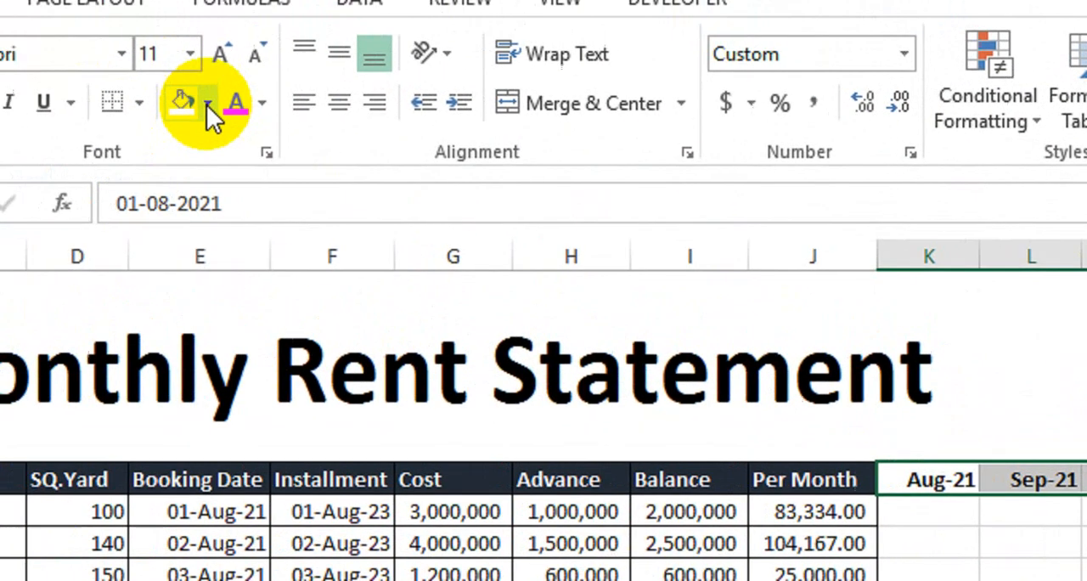
click(41, 15)
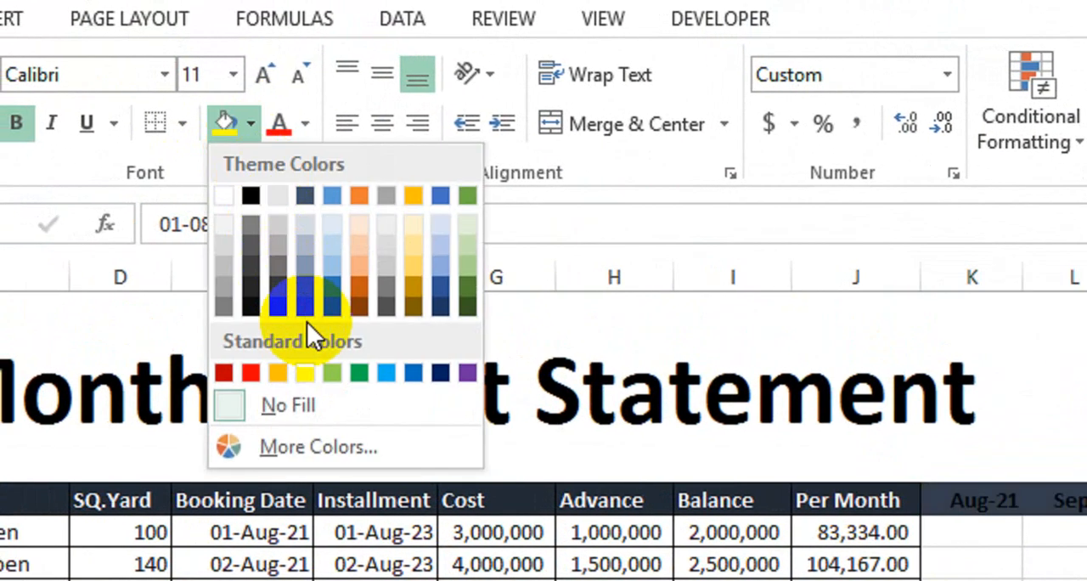
click(279, 373)
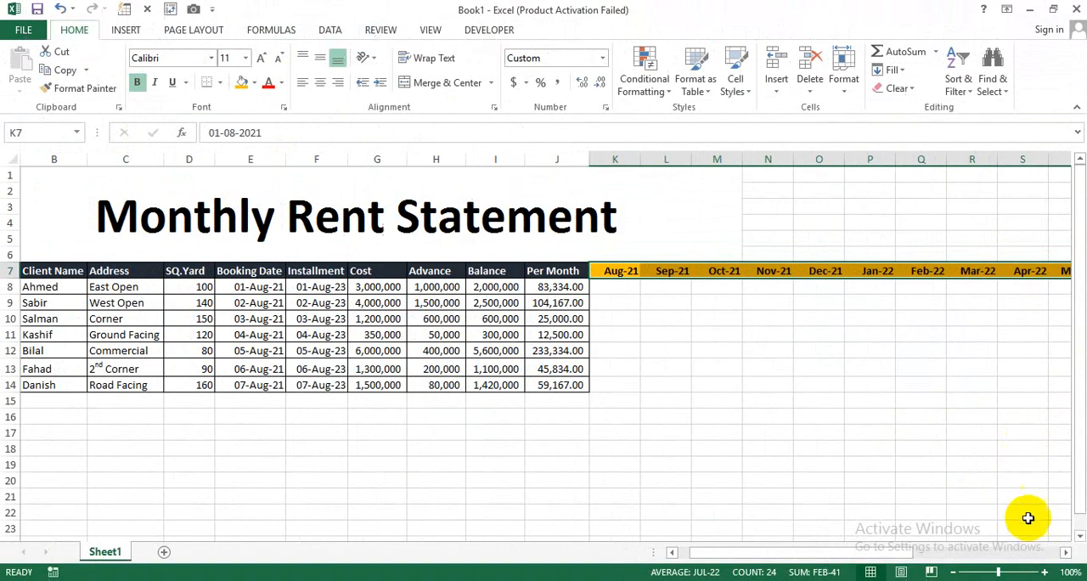
- Enter 1 under Aug-21 in the East Open row and fill it across to Jul-23 and down to the Road Facing row
click(1065, 552)
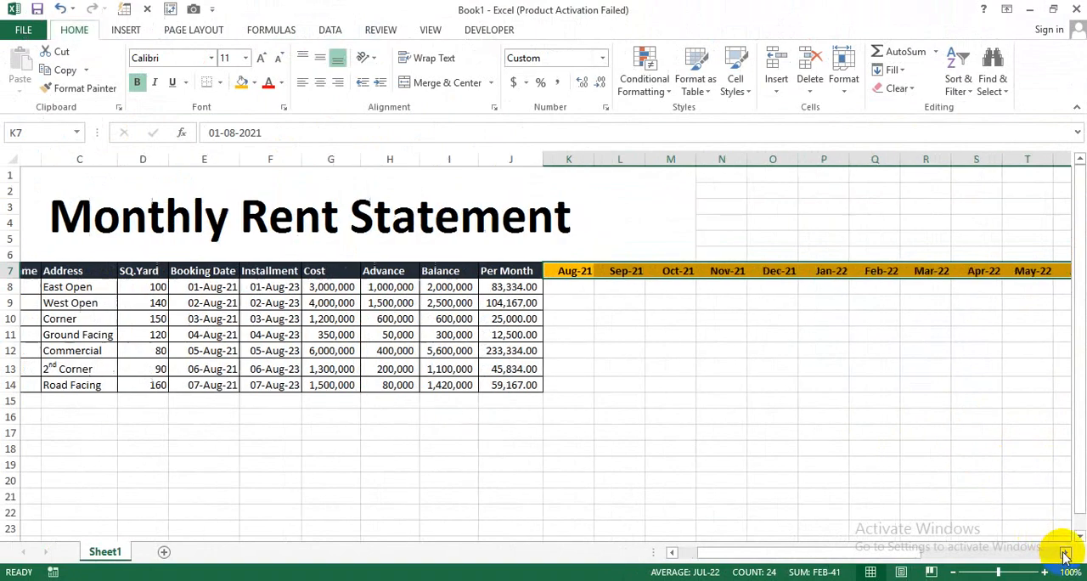
click(1065, 552)
click(1065, 552)
drag(1065, 553, 781, 474)
click(622, 287)
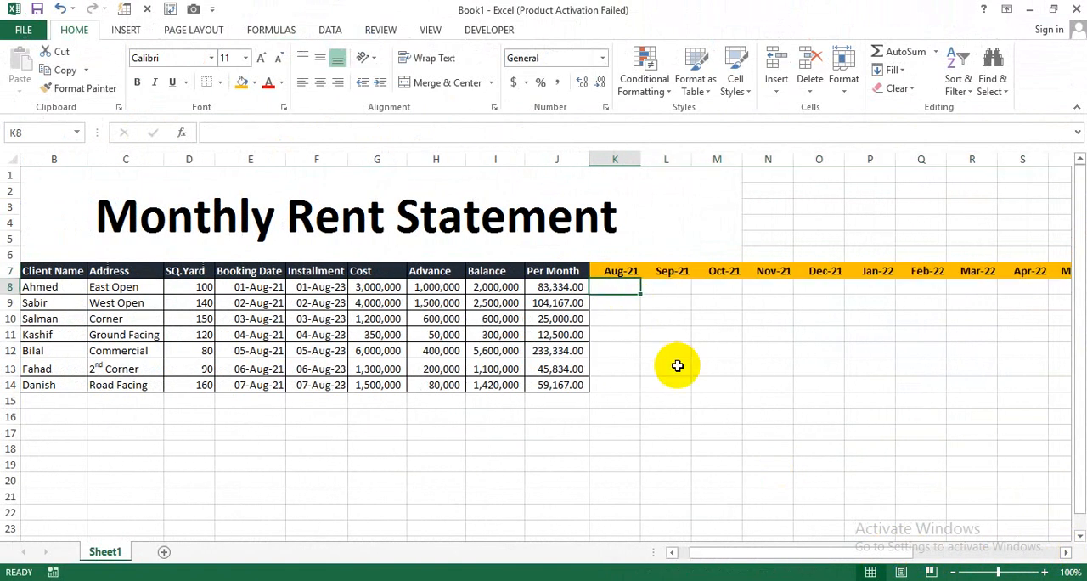
text(1)
key(Tab)
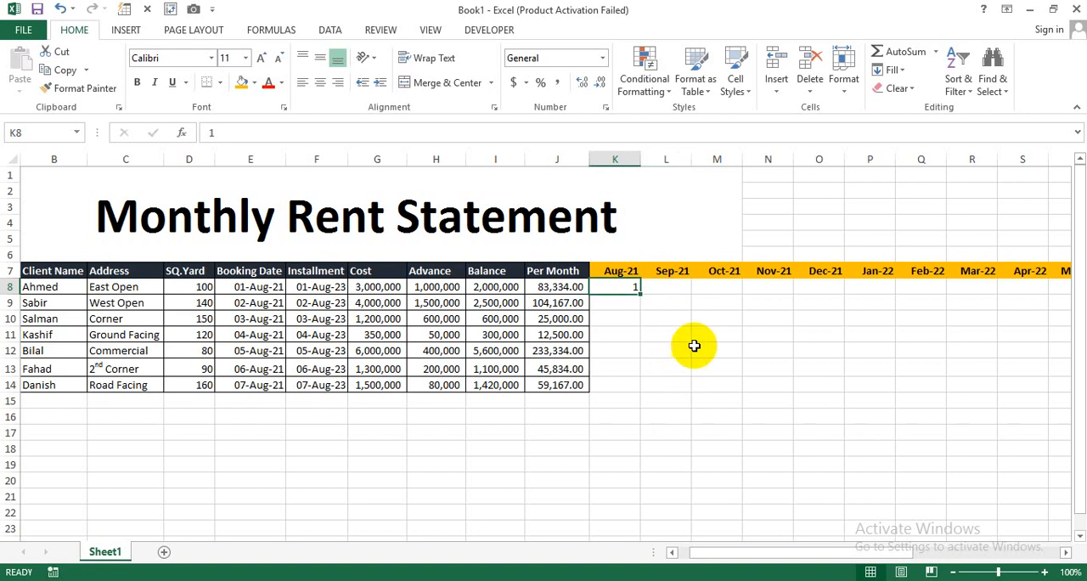
drag(641, 293, 982, 391)
drag(970, 553, 1046, 553)
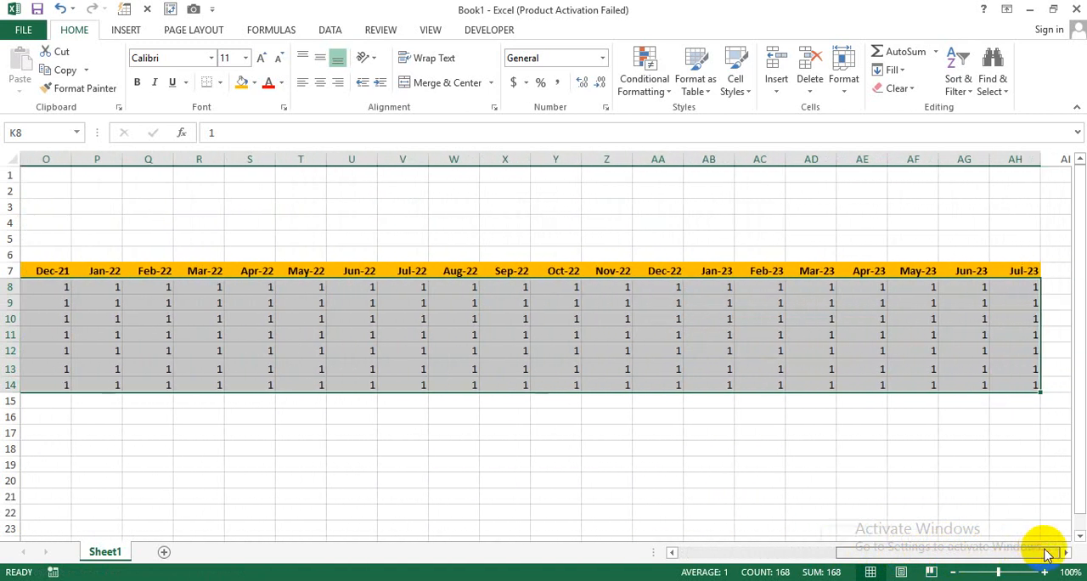
- Clear the marks for May-23 to Jul-23 in East Open, Jun-23 to Jul-23 in Commercial, and Jul-23 in Corner and 2nd Corner
click(1019, 289)
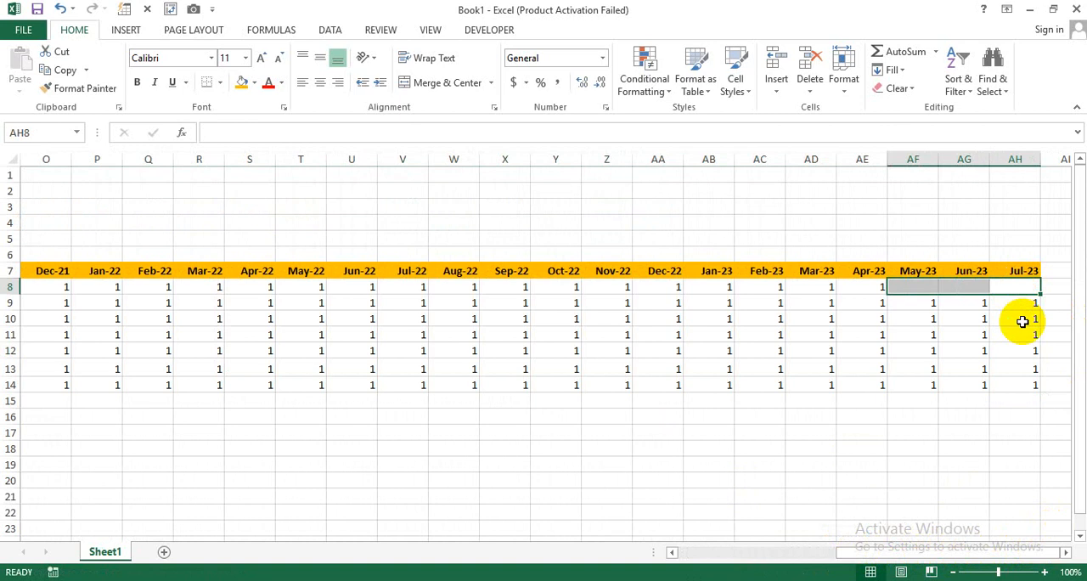
click(1028, 322)
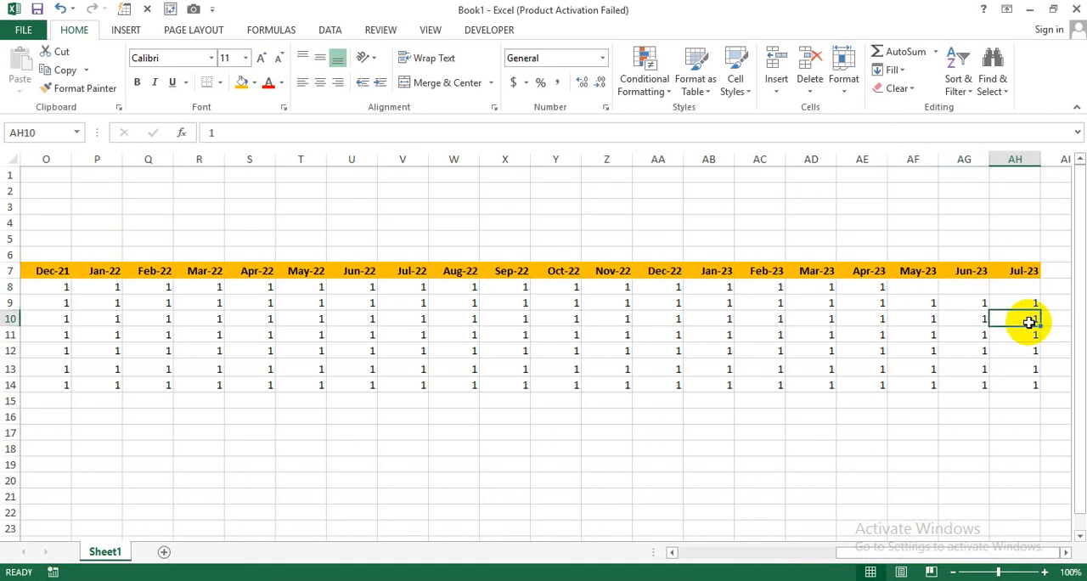
drag(1028, 351, 986, 359)
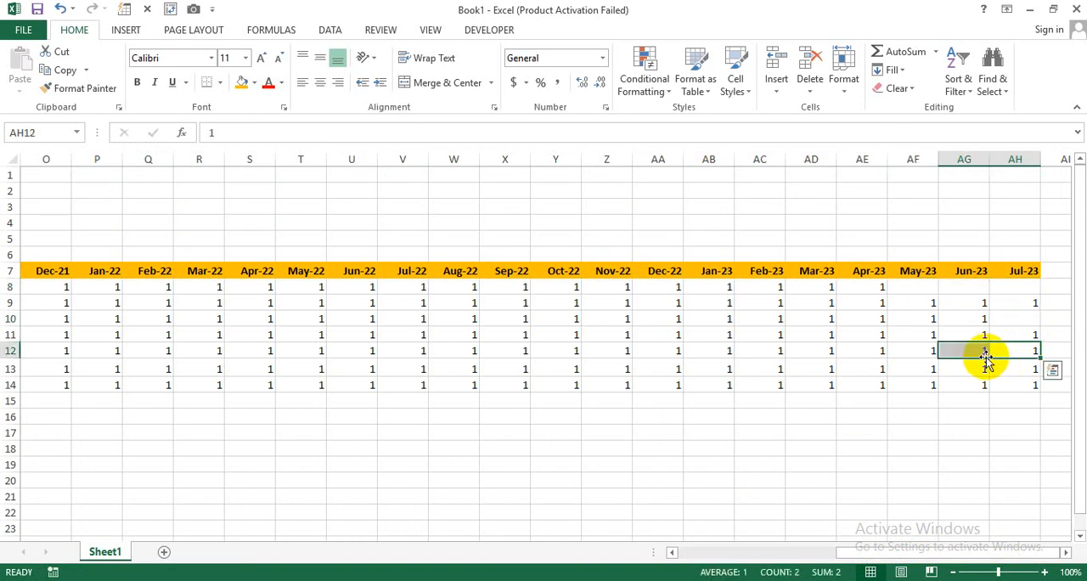
click(1026, 373)
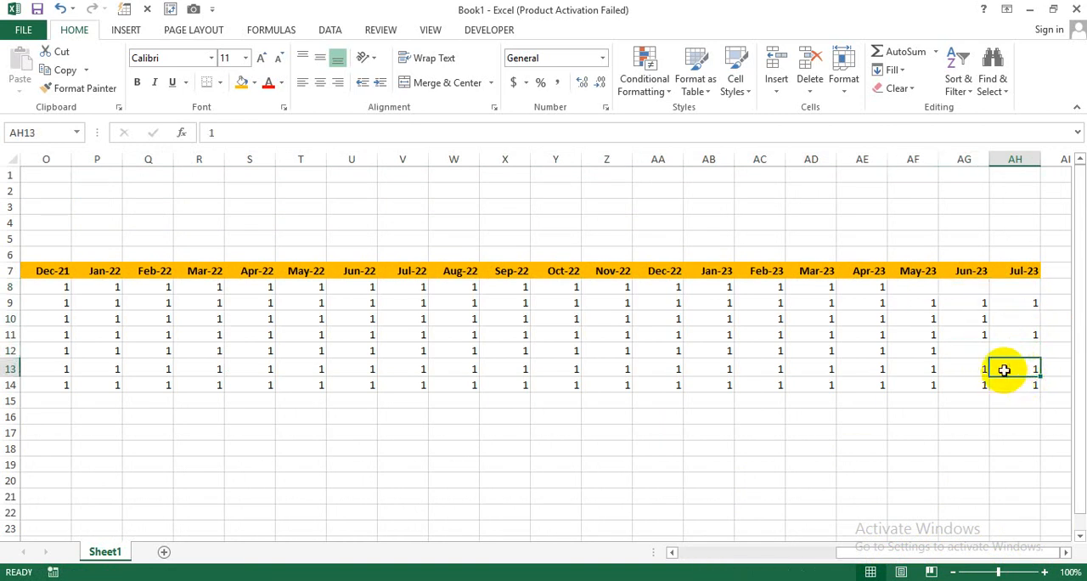
mouse_move(994, 370)
mouse_down()
mouse_move(983, 371)
mouse_move(1005, 368)
mouse_up()
key(Delete)
click(931, 434)
click(924, 448)
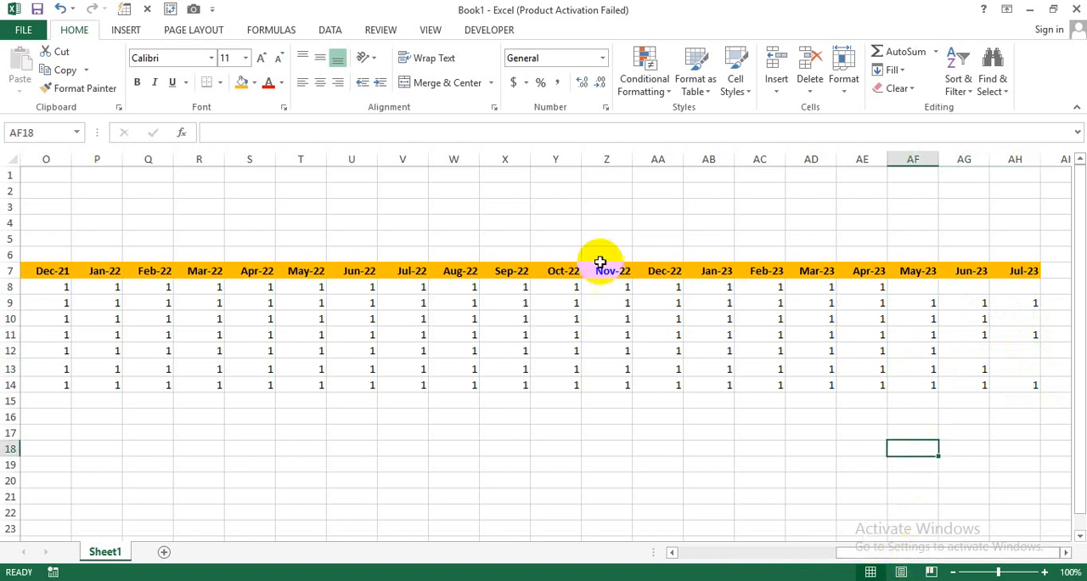
- Review the East Open client's monthly payment marks from Aug-21 through the final months
drag(883, 548, 718, 552)
click(119, 286)
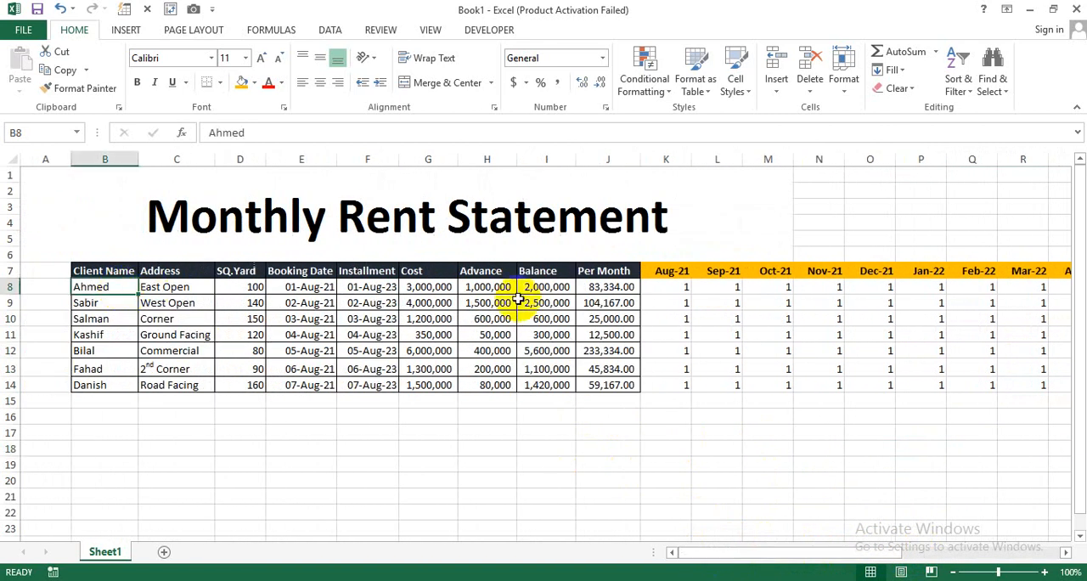
click(685, 289)
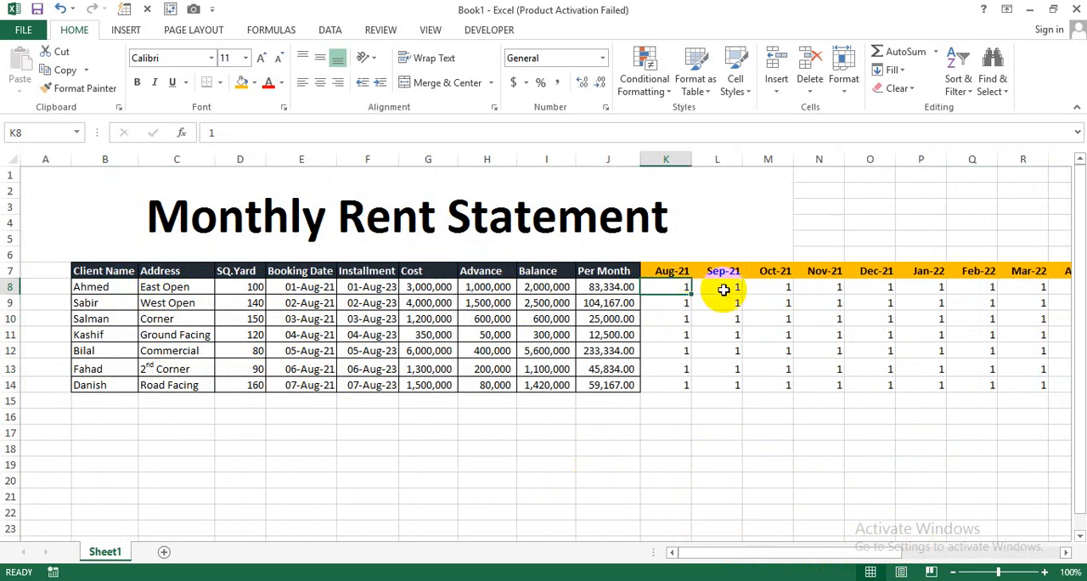
click(721, 289)
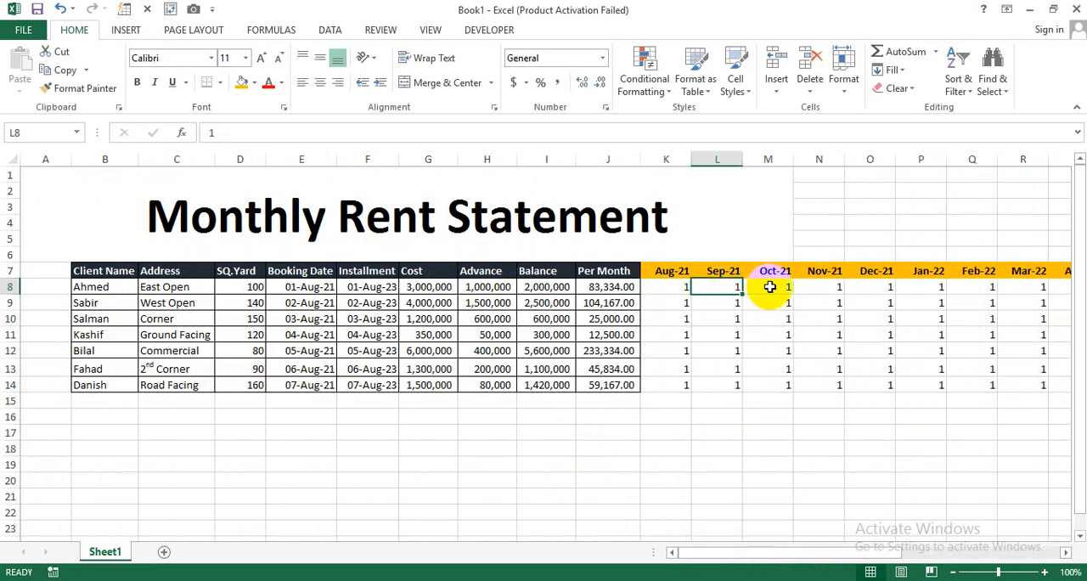
drag(816, 550, 1000, 557)
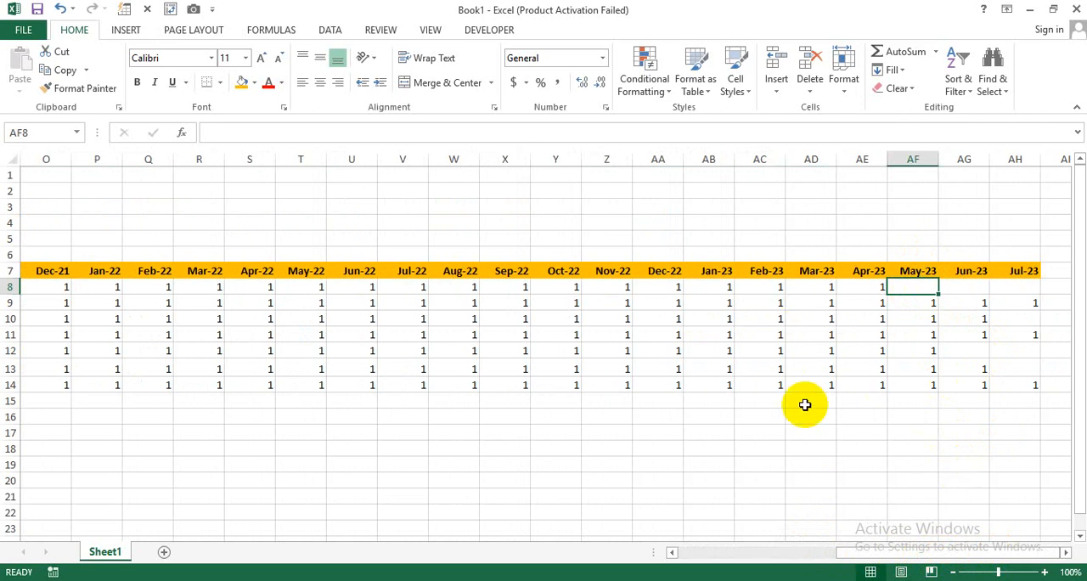
- Apply All Borders to the month headers and payment marks from Aug-21 to Jul-23, down to the Road Facing row
drag(864, 552, 760, 513)
drag(284, 274, 977, 386)
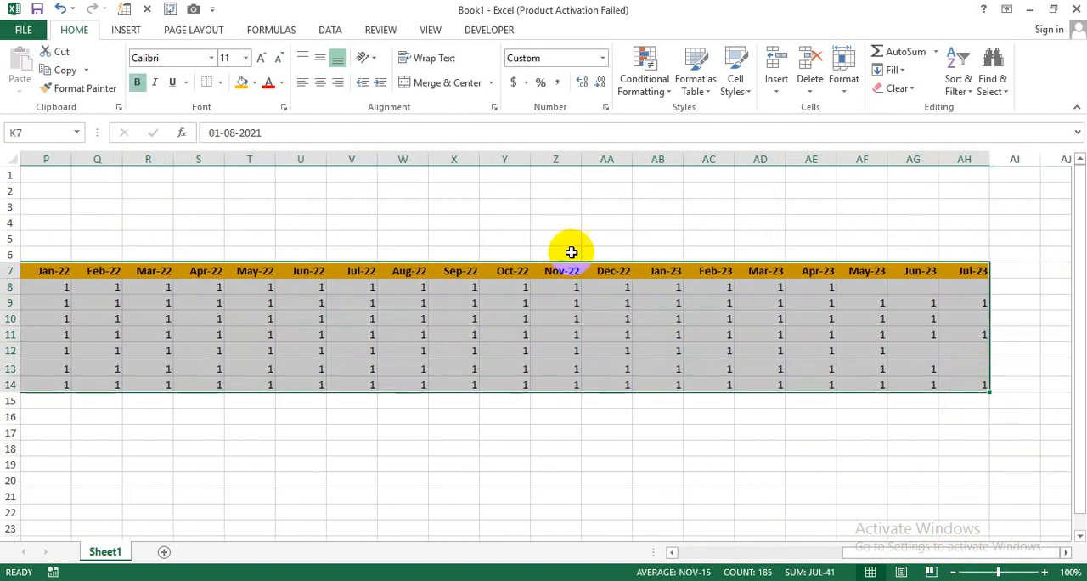
click(220, 84)
click(220, 84)
click(219, 85)
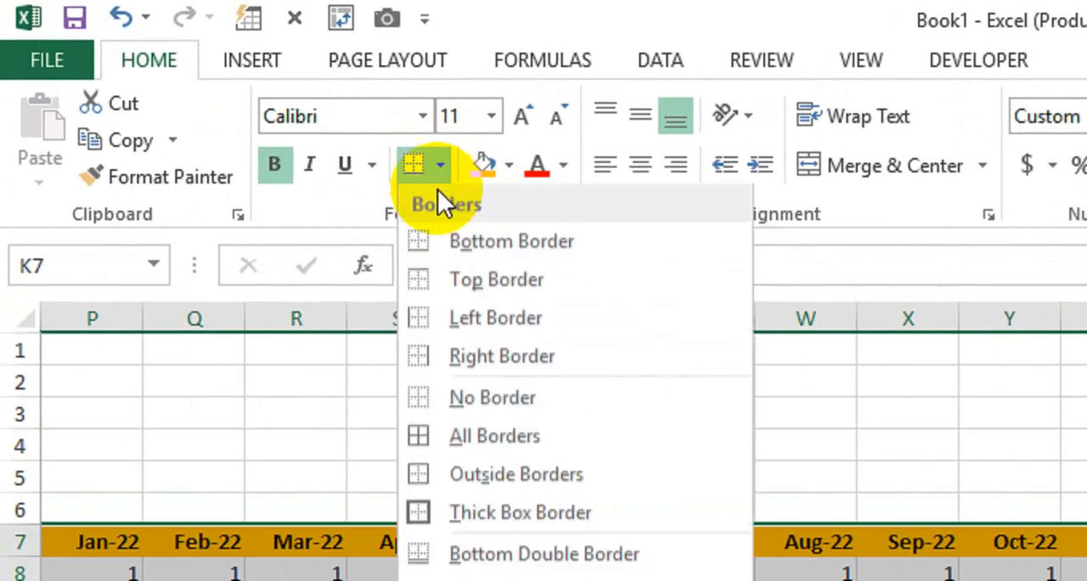
click(472, 442)
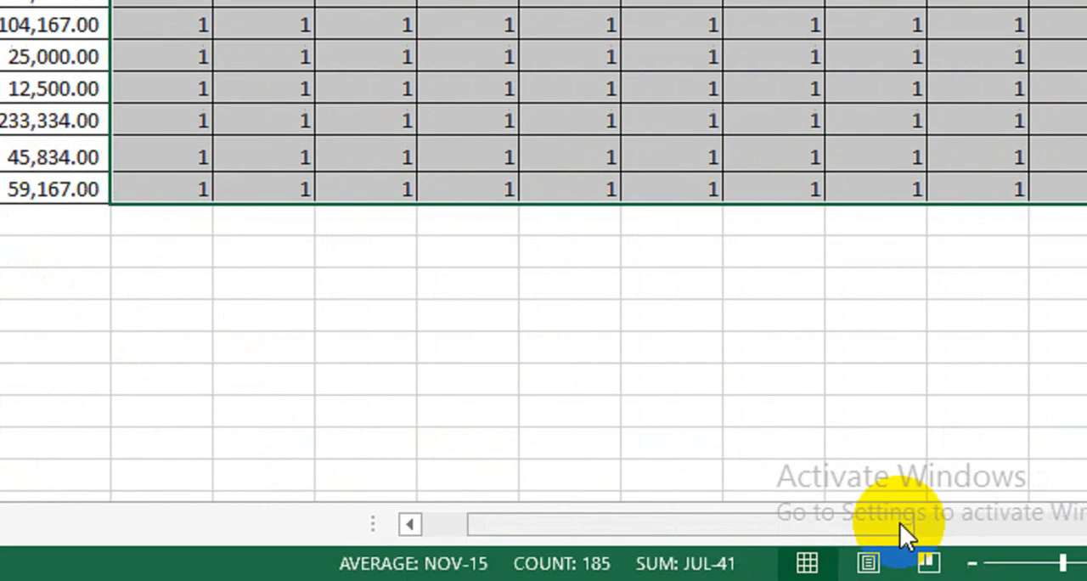
- Enter the headers Monthly and Monthly Balance in the two cells after Jul-23
drag(901, 523, 1032, 524)
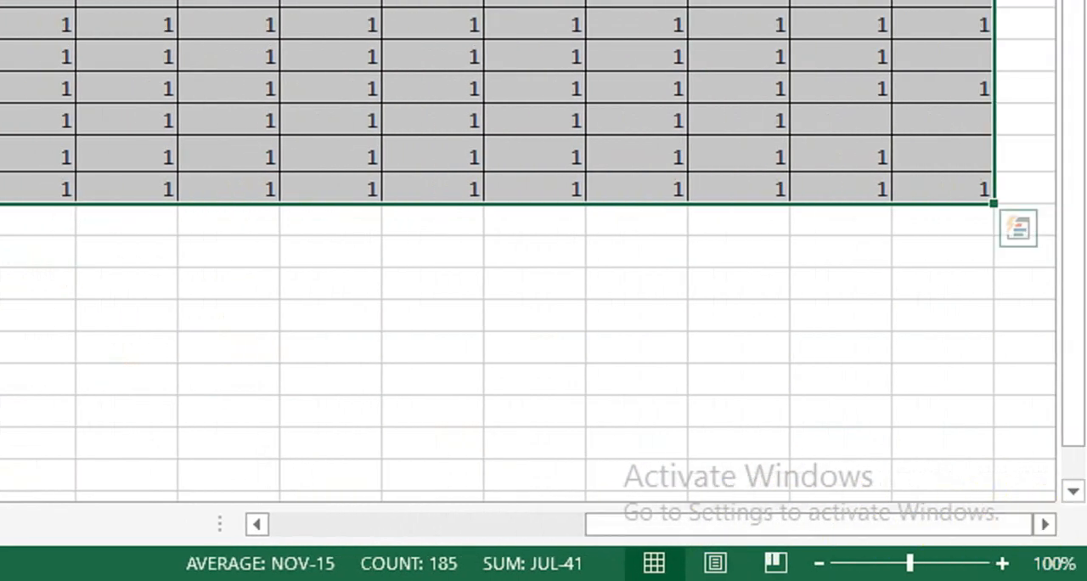
click(1051, 525)
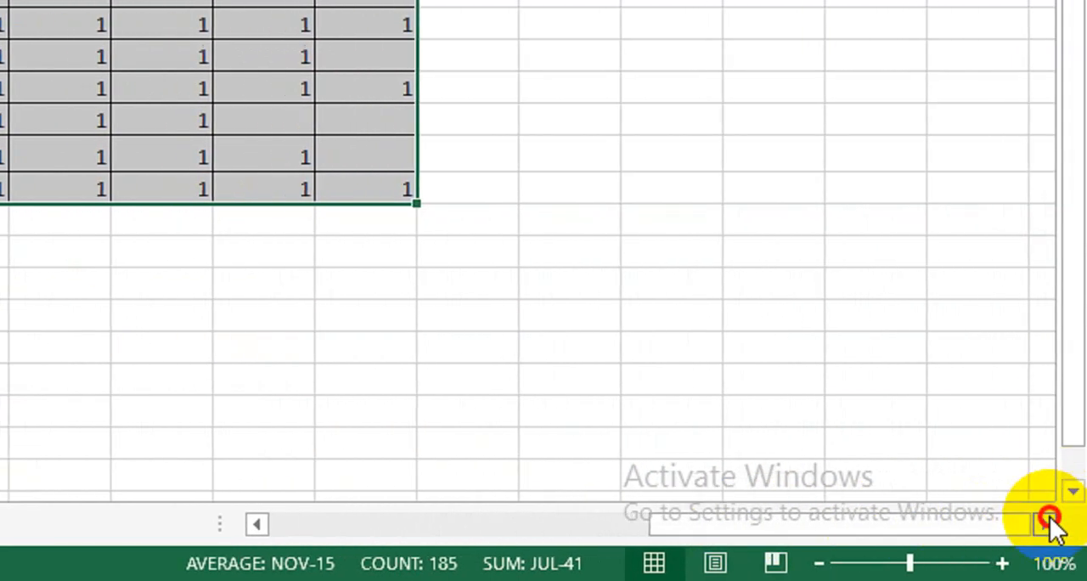
click(458, 53)
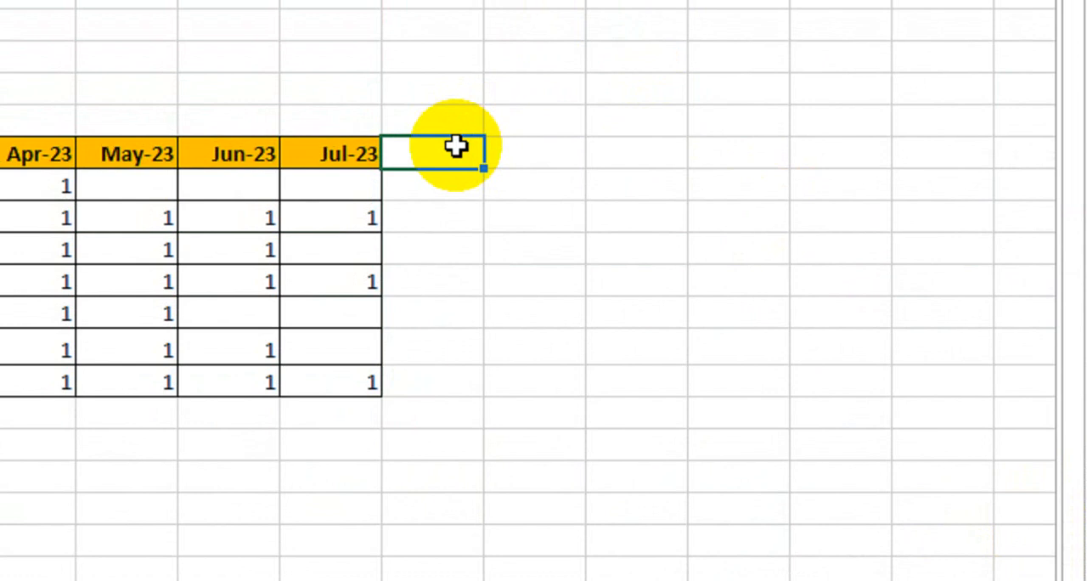
text(Monthly)
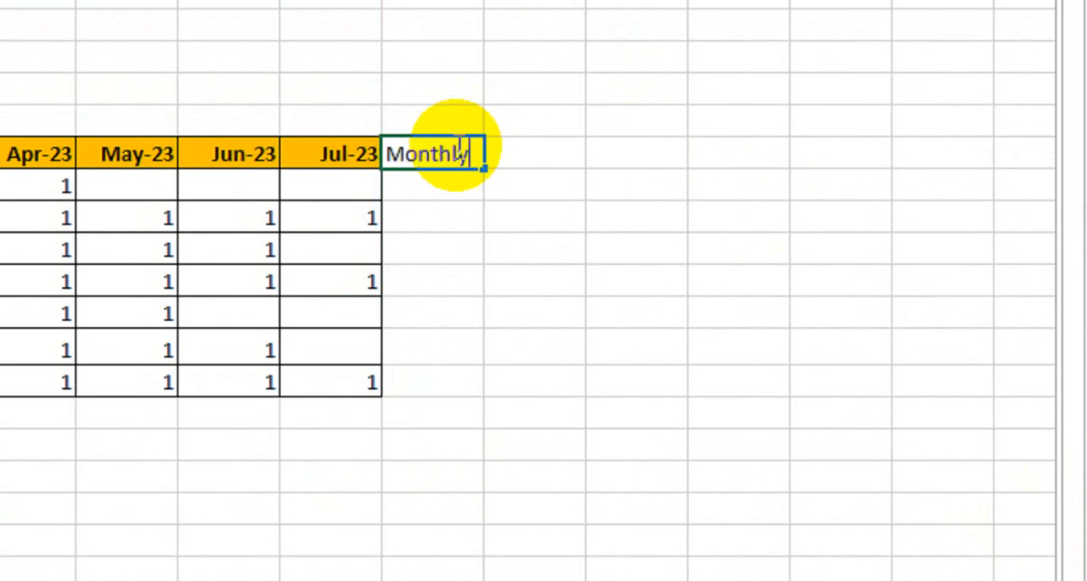
key(Tab)
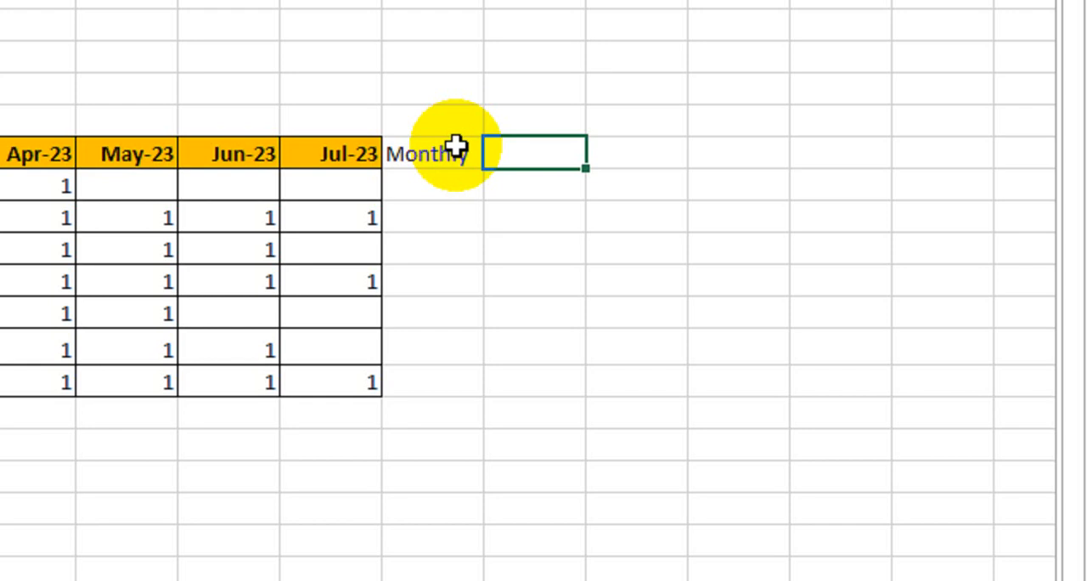
text(Monthly )
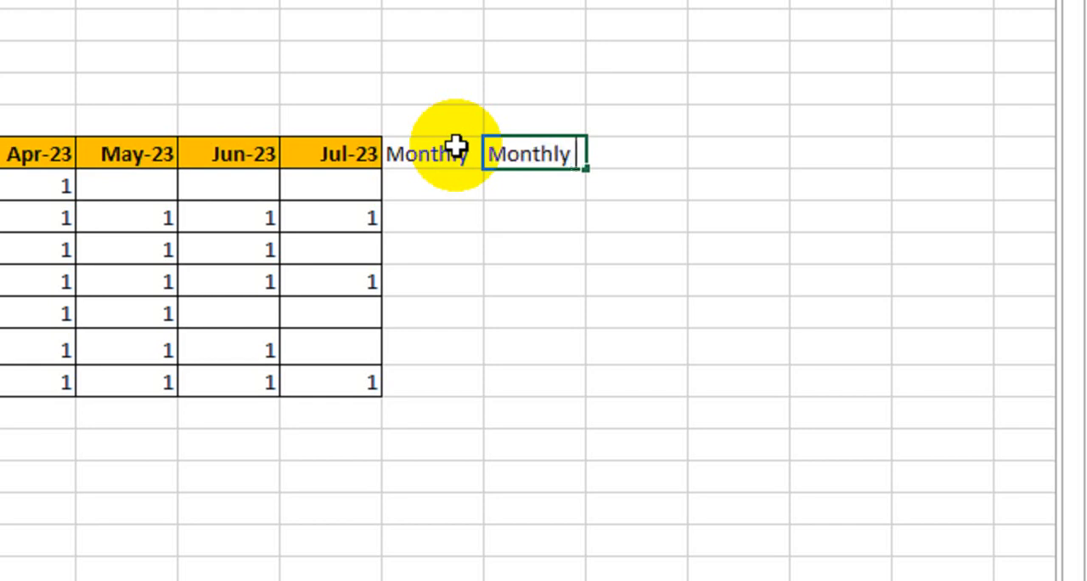
text(Balance)
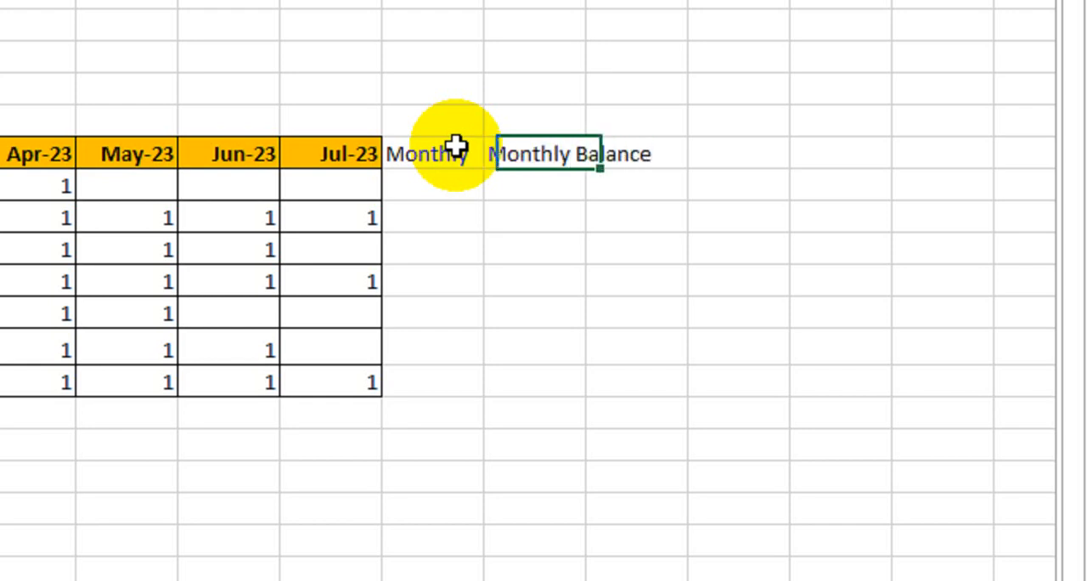
key(Tab)
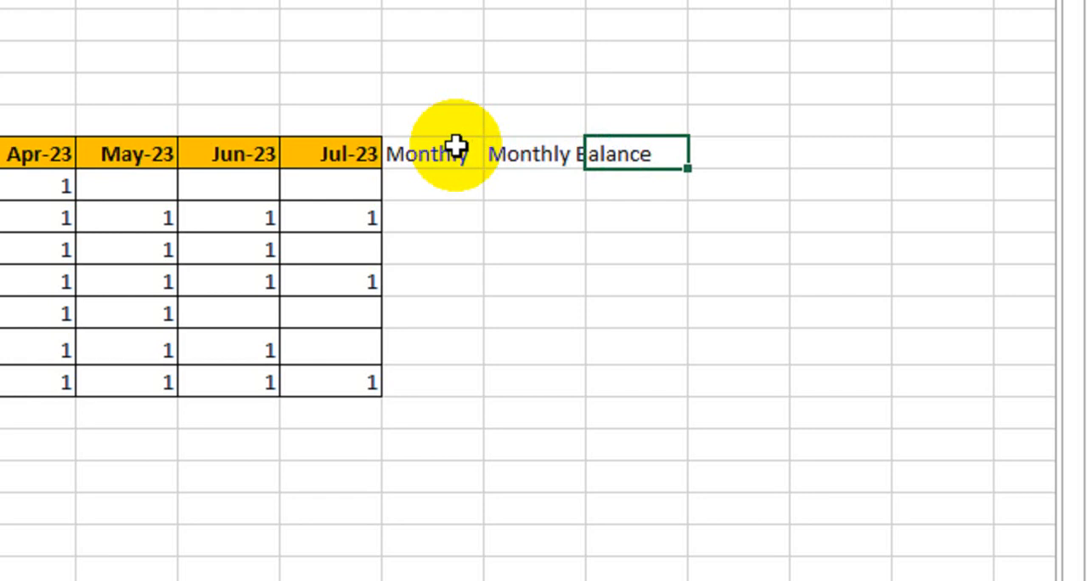
- Enter the headers Balance Amount and Received Amount in the two cells after Monthly Balance
text(Balance)
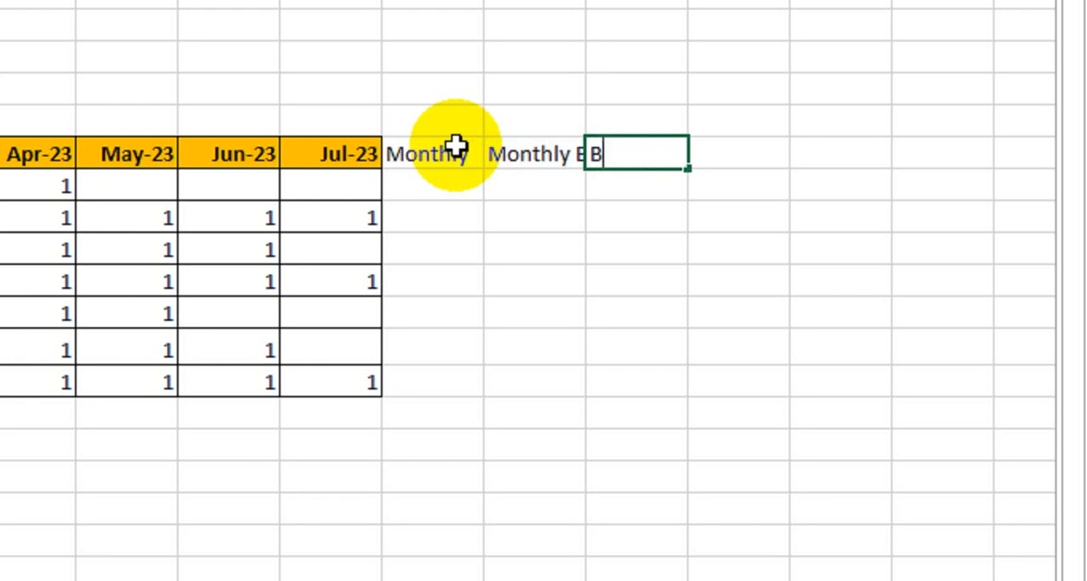
key(Tab)
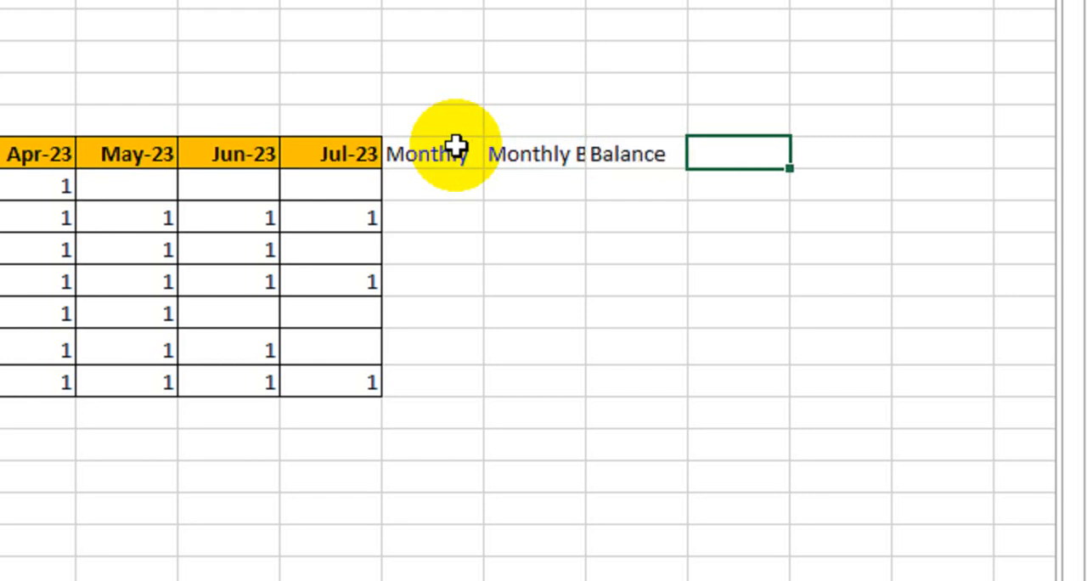
key(shift+Tab)
text(Bala)
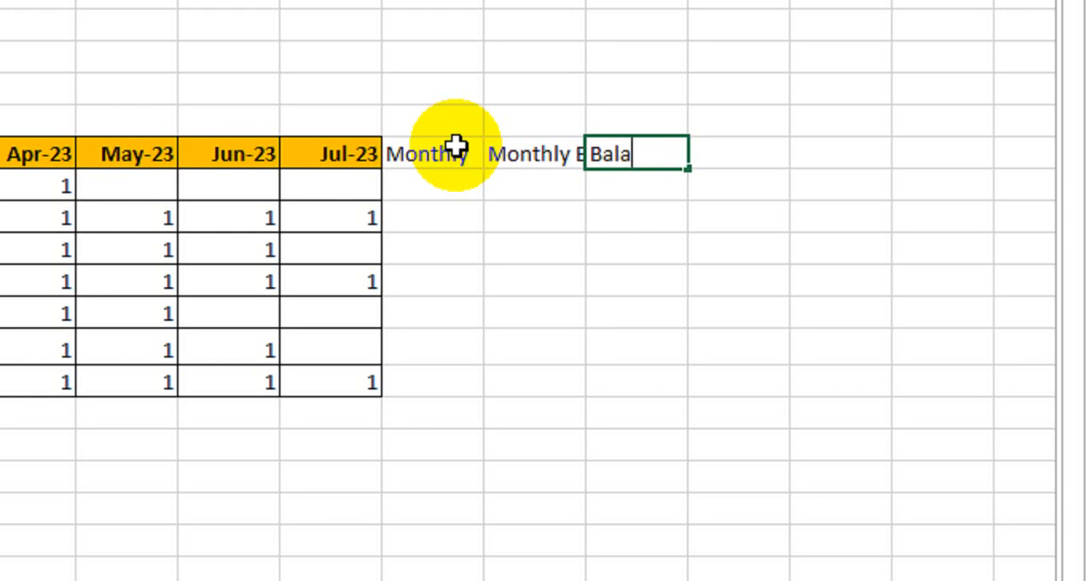
text(nce Amount)
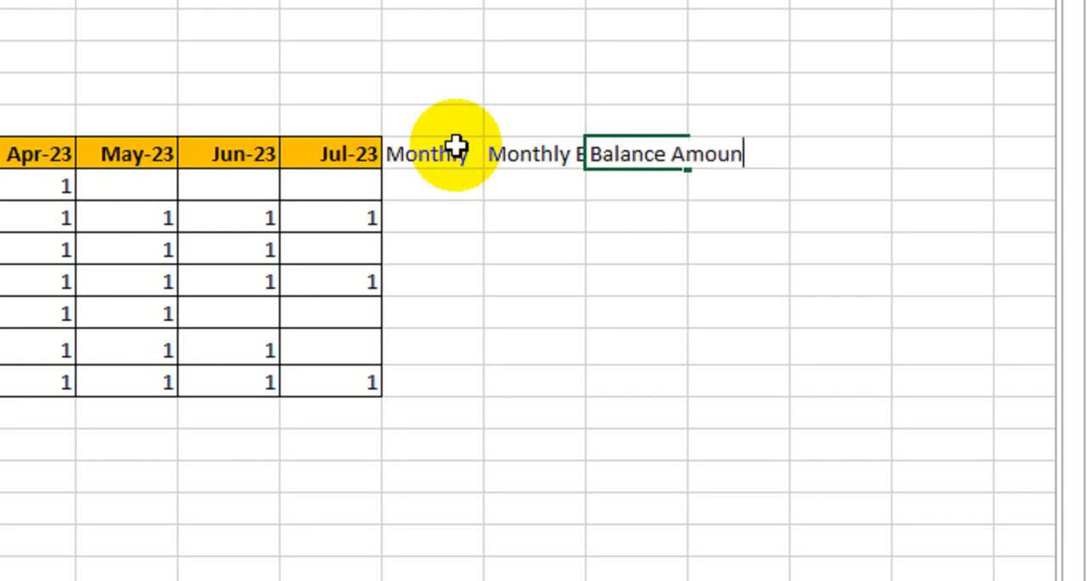
key(Tab)
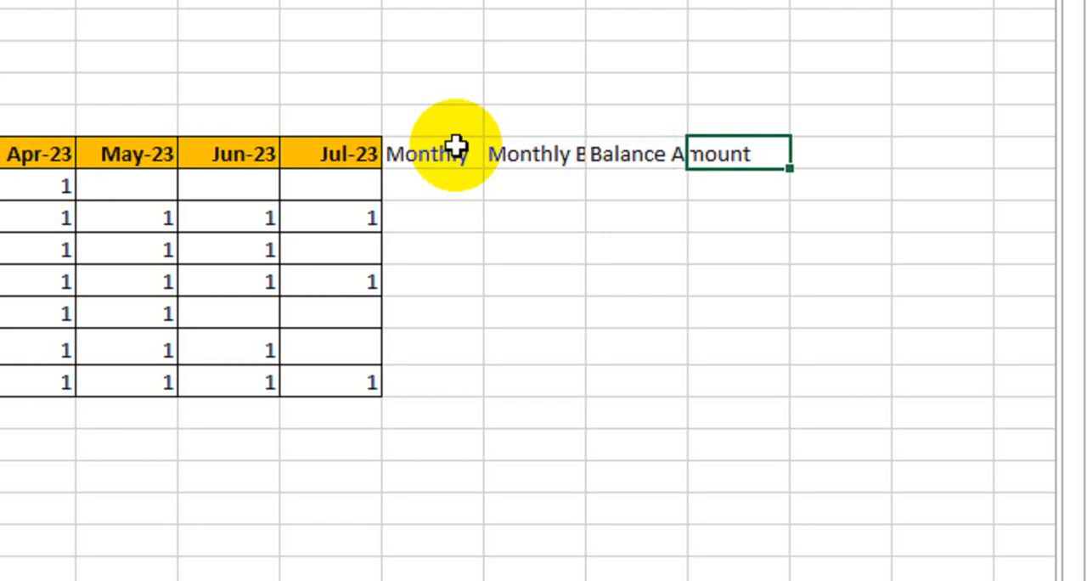
text(Rec)
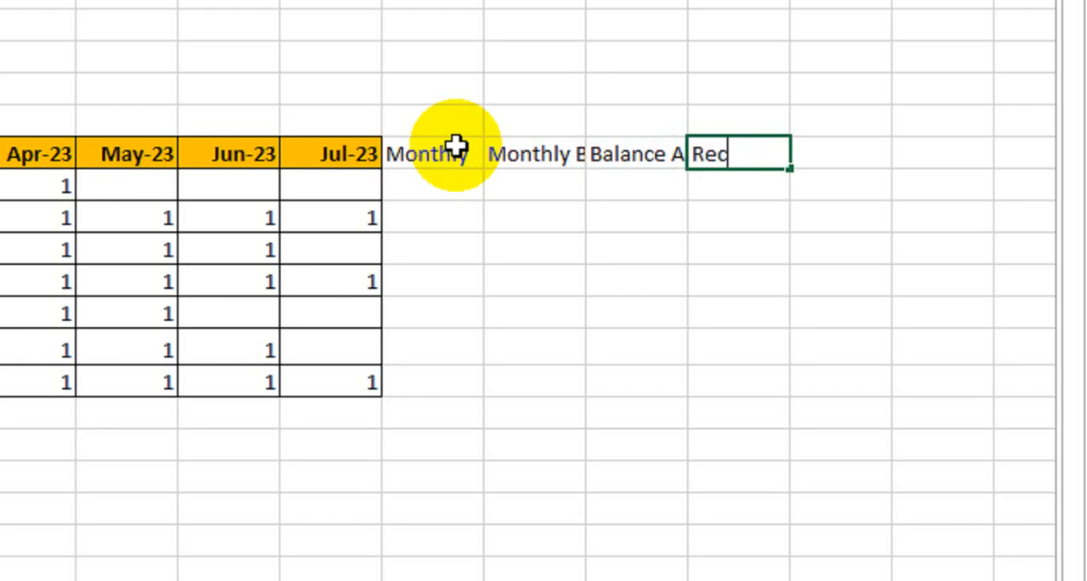
text(eive)
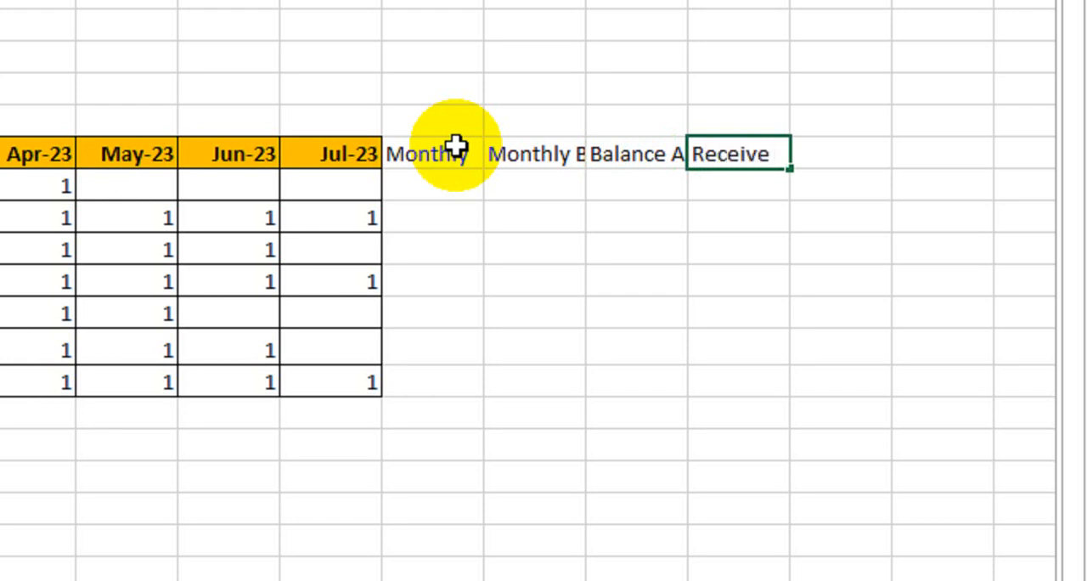
key(BackSpace)
text(d Amount)
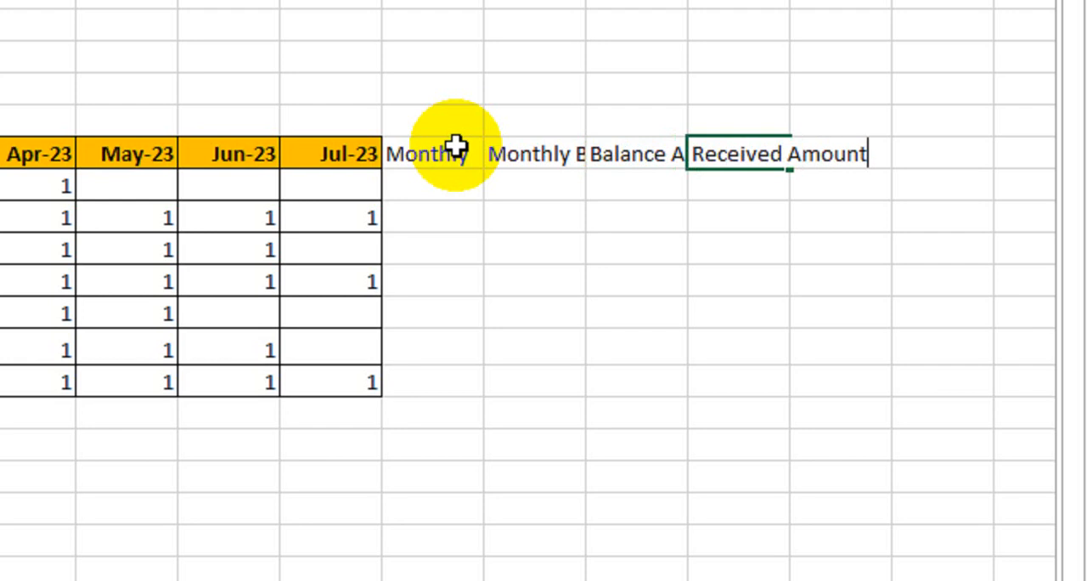
key(Return)
key(Left)
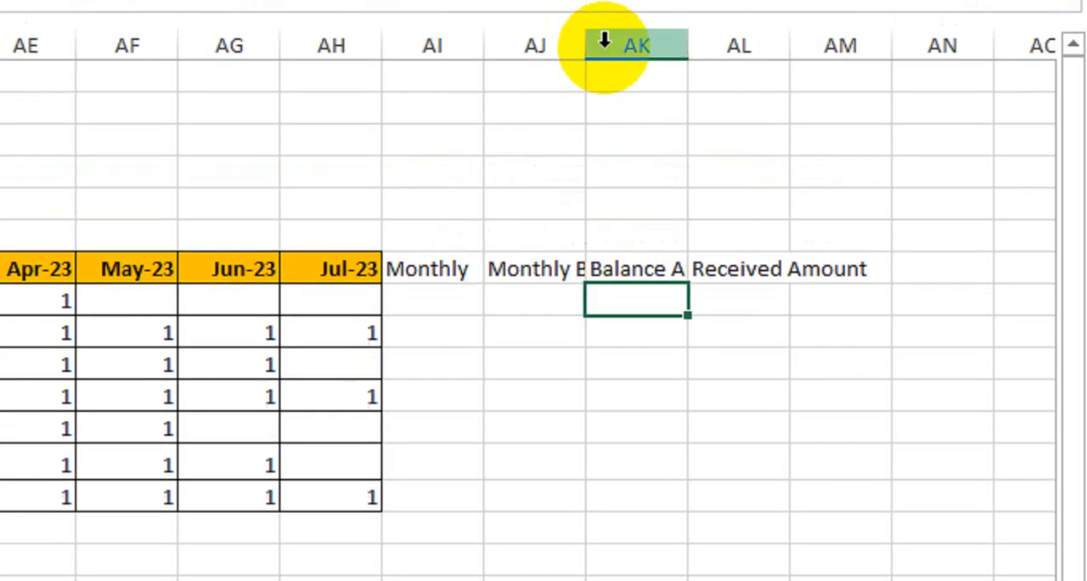
- Widen the Monthly Balance, Balance Amount and Received Amount columns to fit their header text
drag(595, 117, 660, 119)
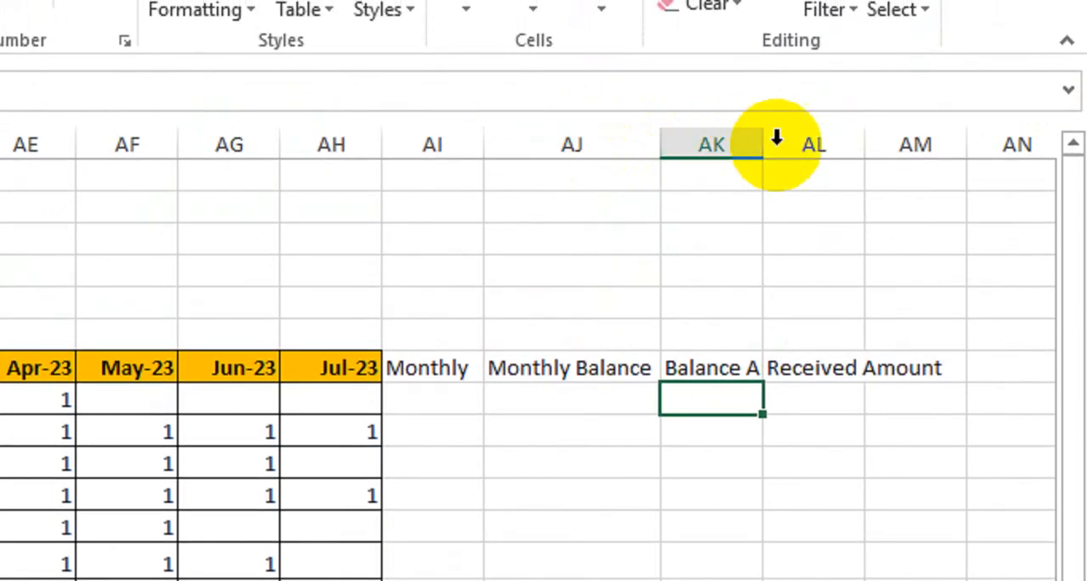
click(916, 120)
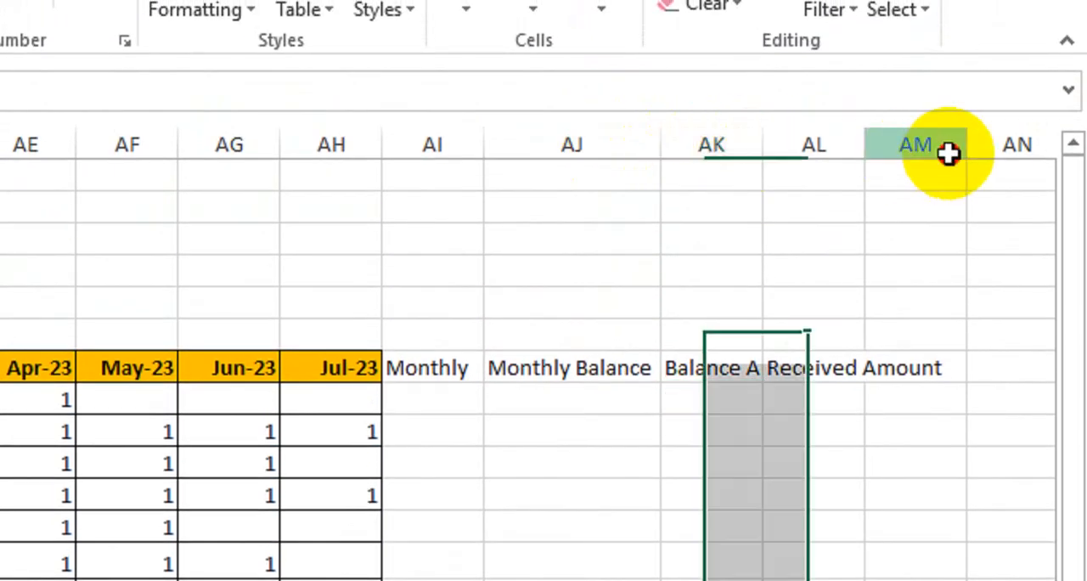
drag(966, 126, 970, 150)
double_click(861, 148)
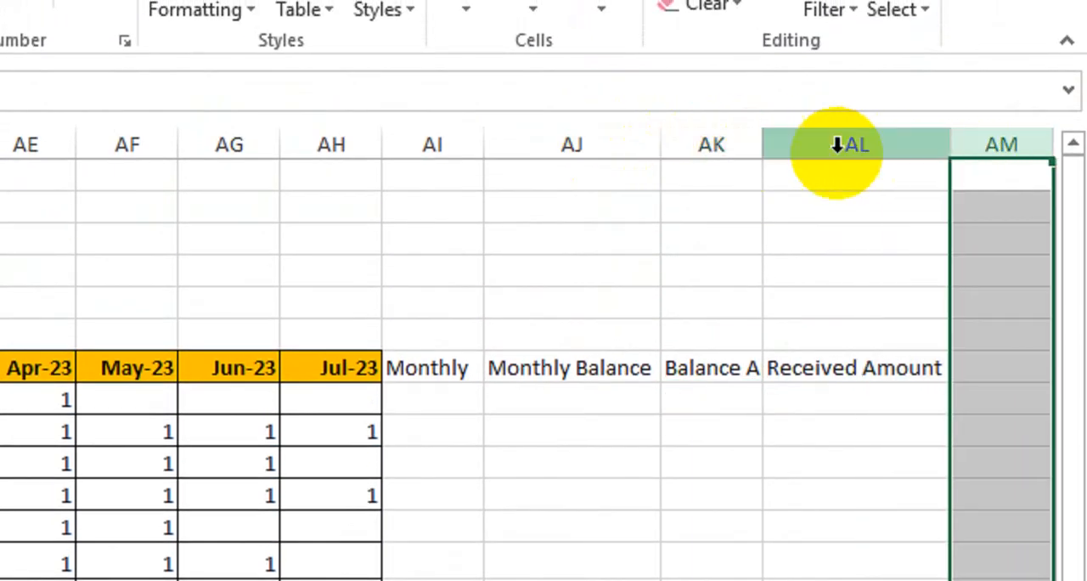
double_click(753, 149)
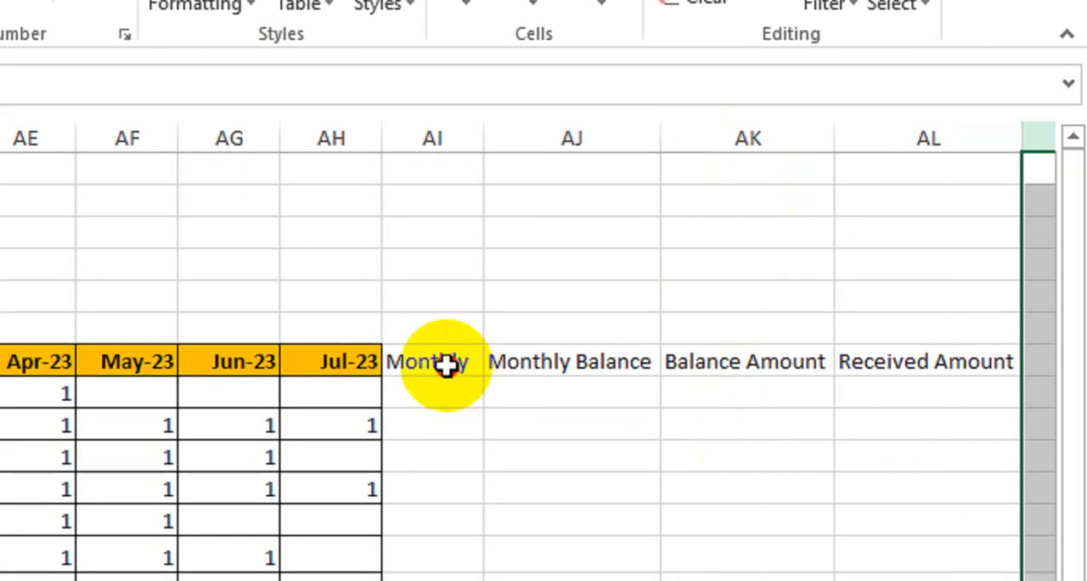
- Apply borders to the four summary columns down to the last client row and make their headers bold with a green fill
drag(448, 371, 918, 580)
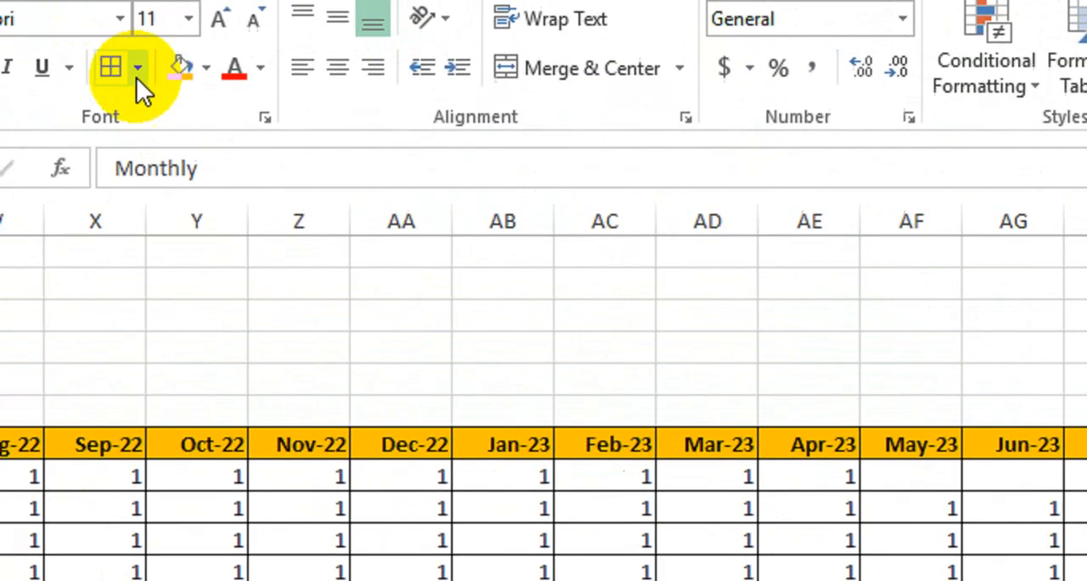
click(114, 69)
drag(1002, 457, 1015, 434)
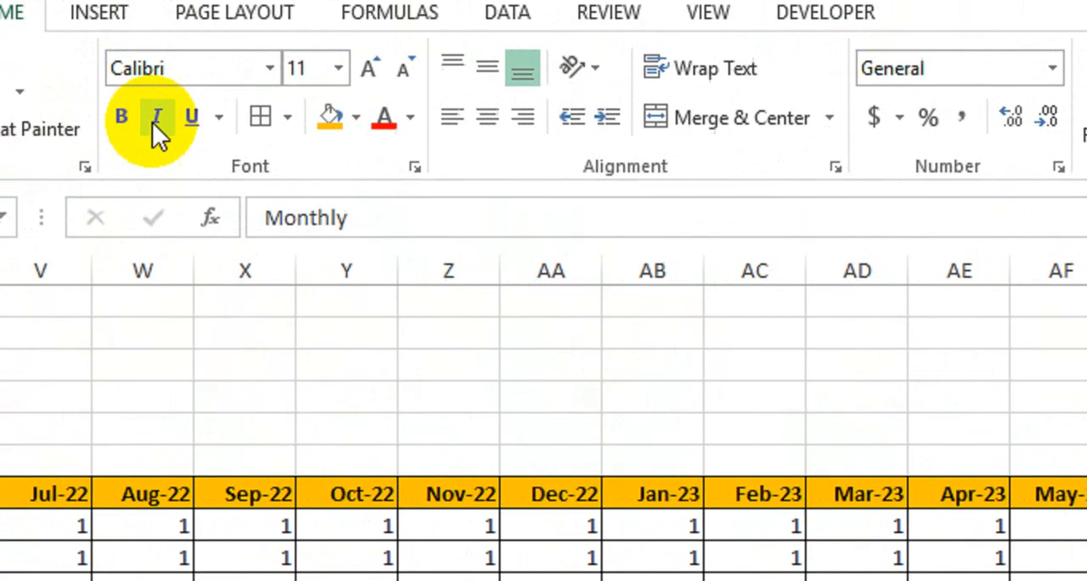
click(122, 118)
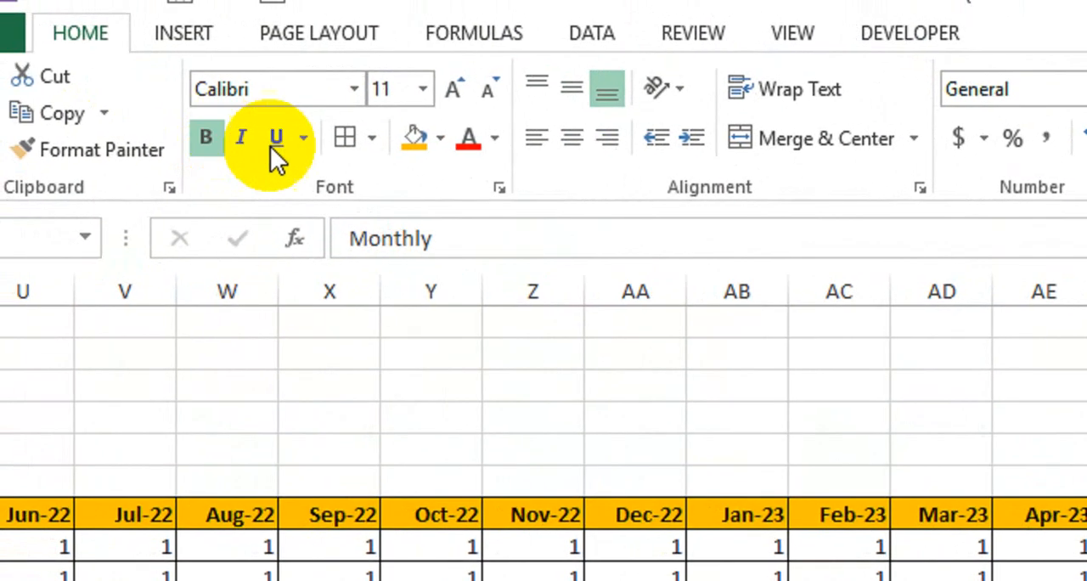
click(441, 144)
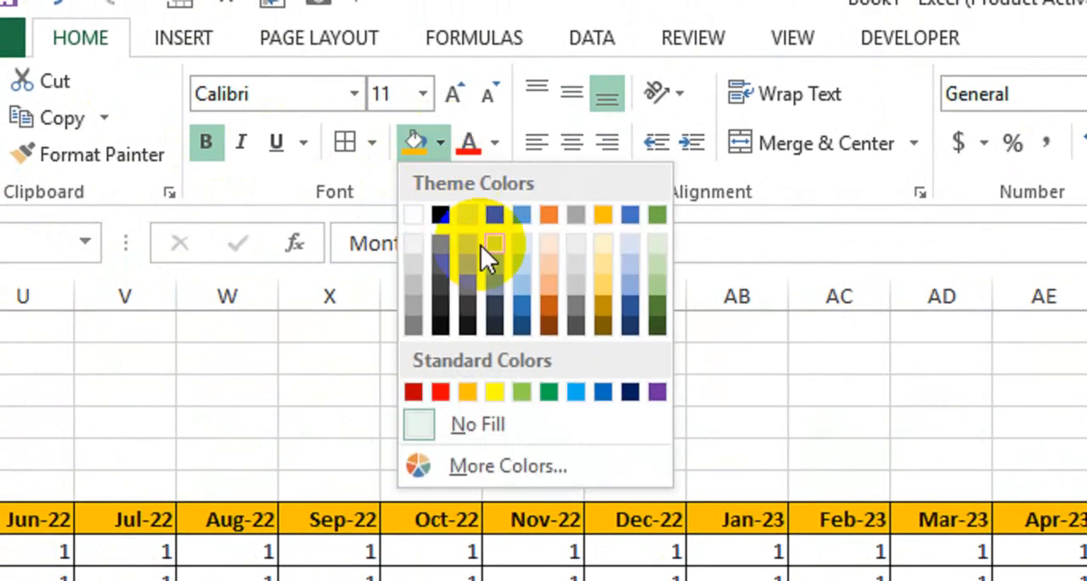
click(519, 389)
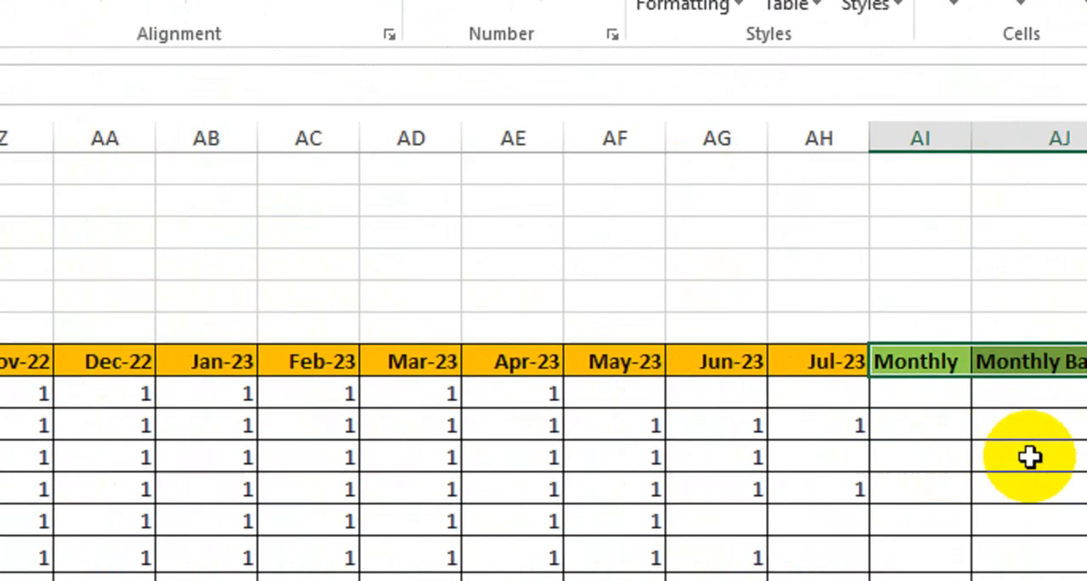
click(895, 436)
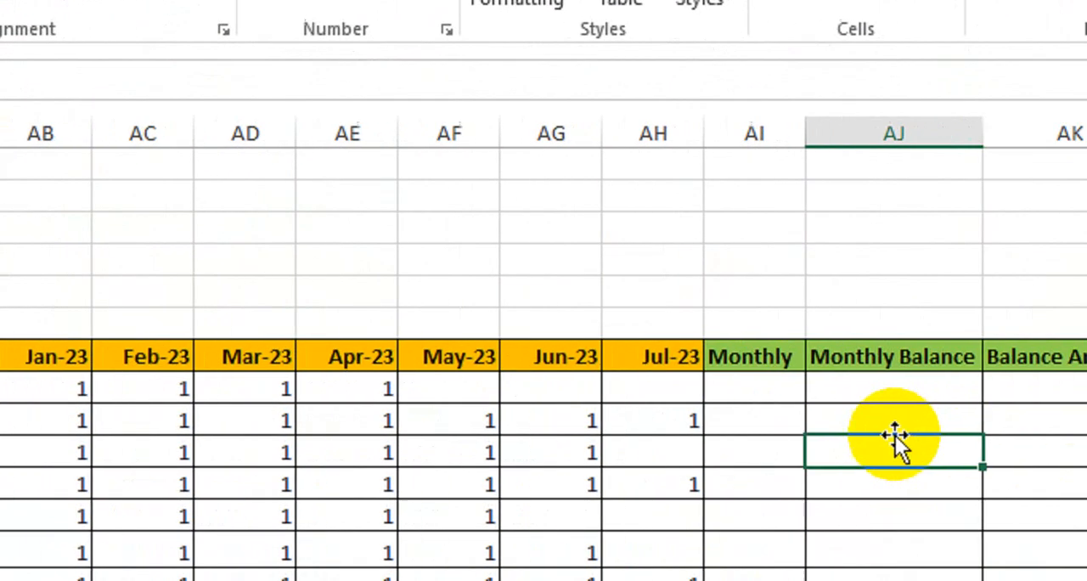
click(717, 357)
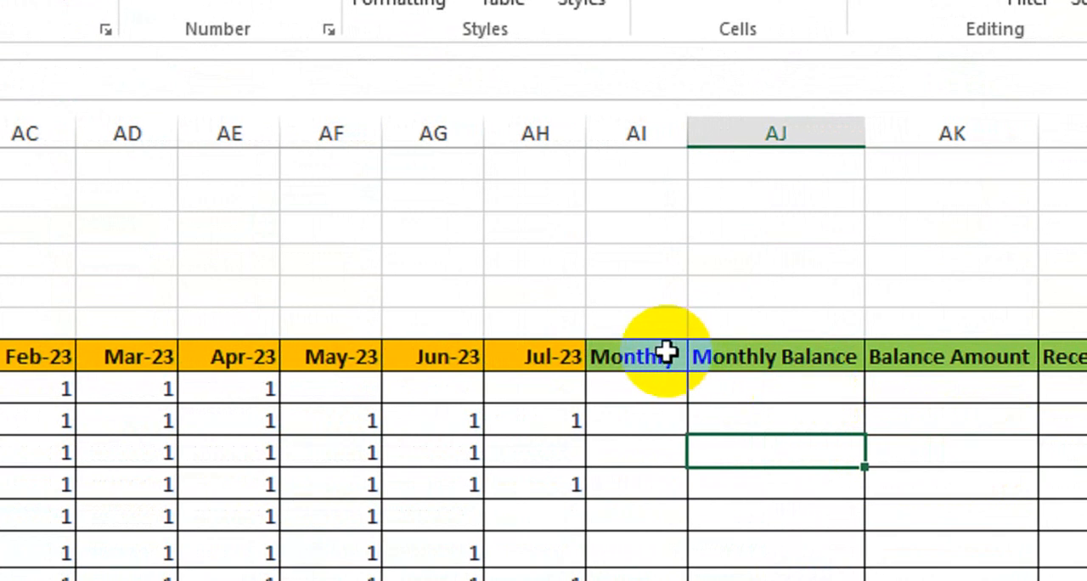
click(781, 357)
click(935, 357)
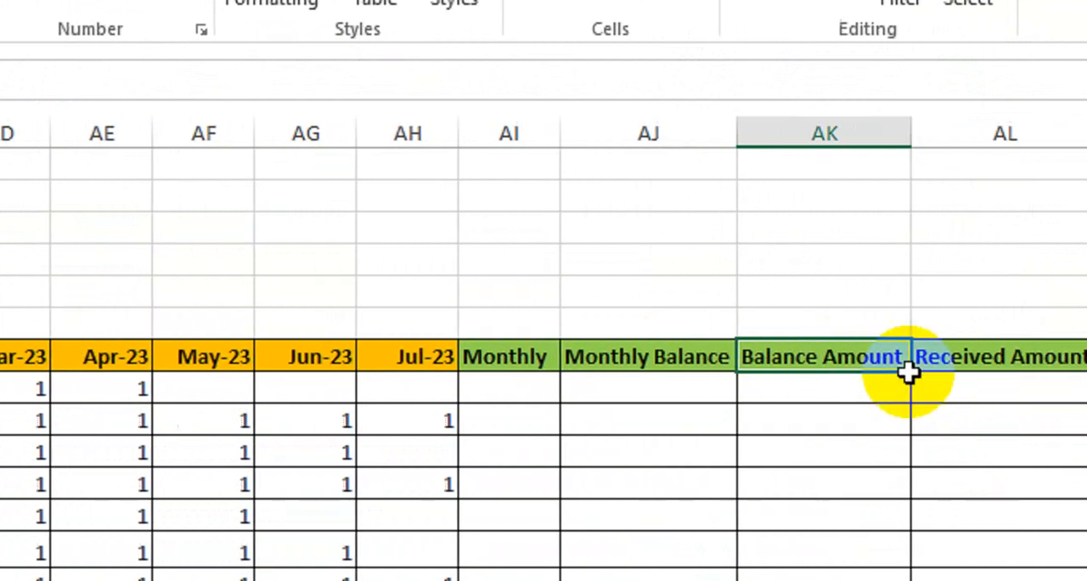
click(845, 359)
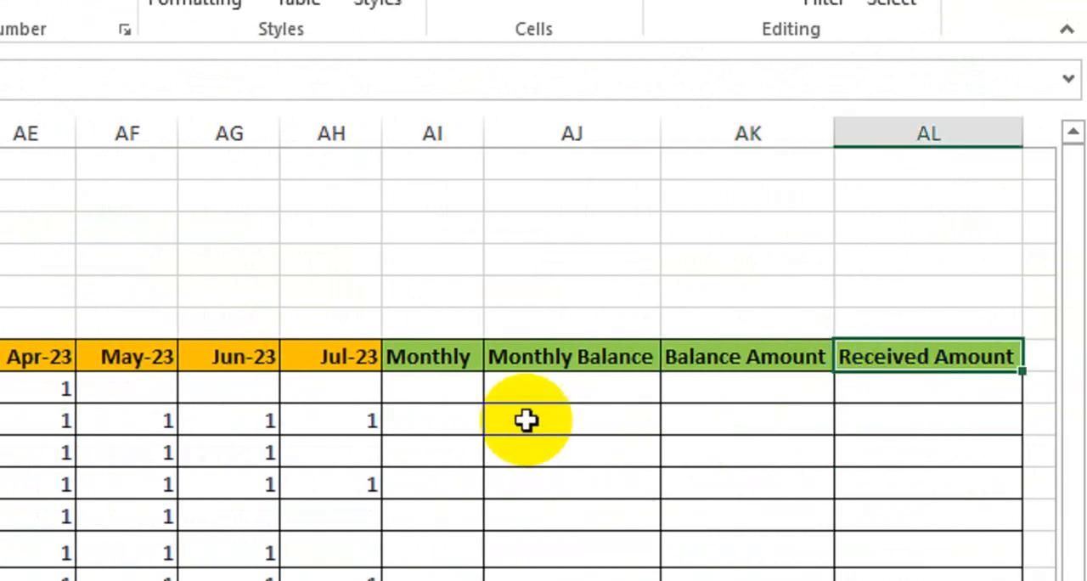
- Enter =SUM(K8:AH8) in the first Monthly cell to total the payment marks, and fill it down to the last client row
click(412, 391)
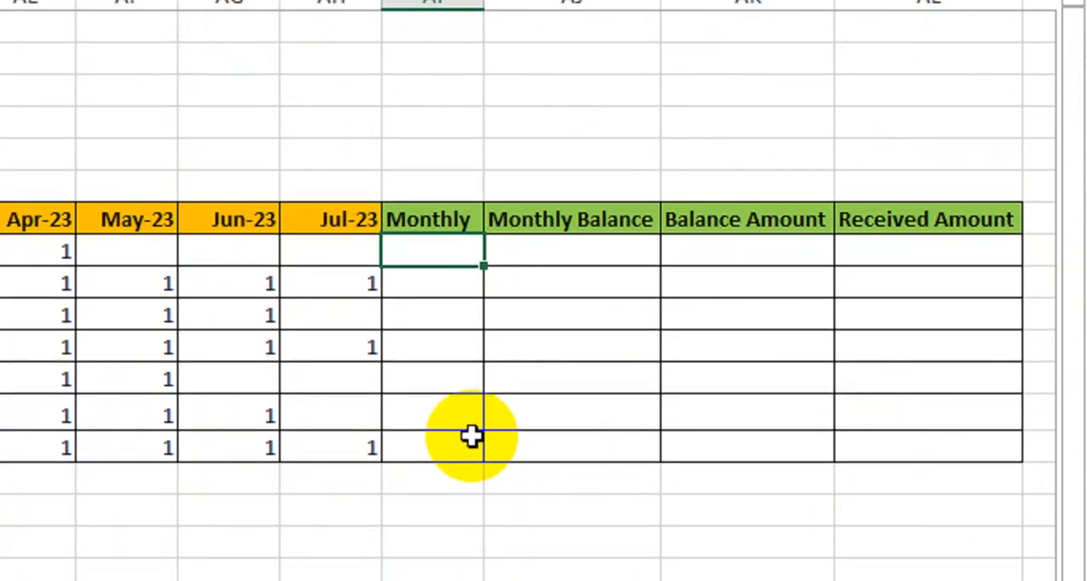
text(=sum)
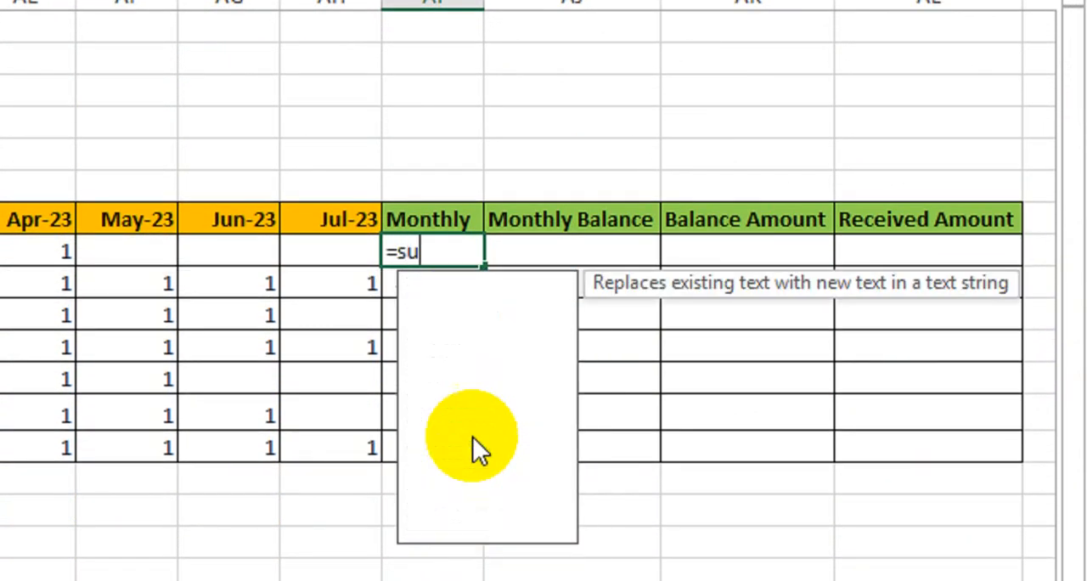
key(Tab)
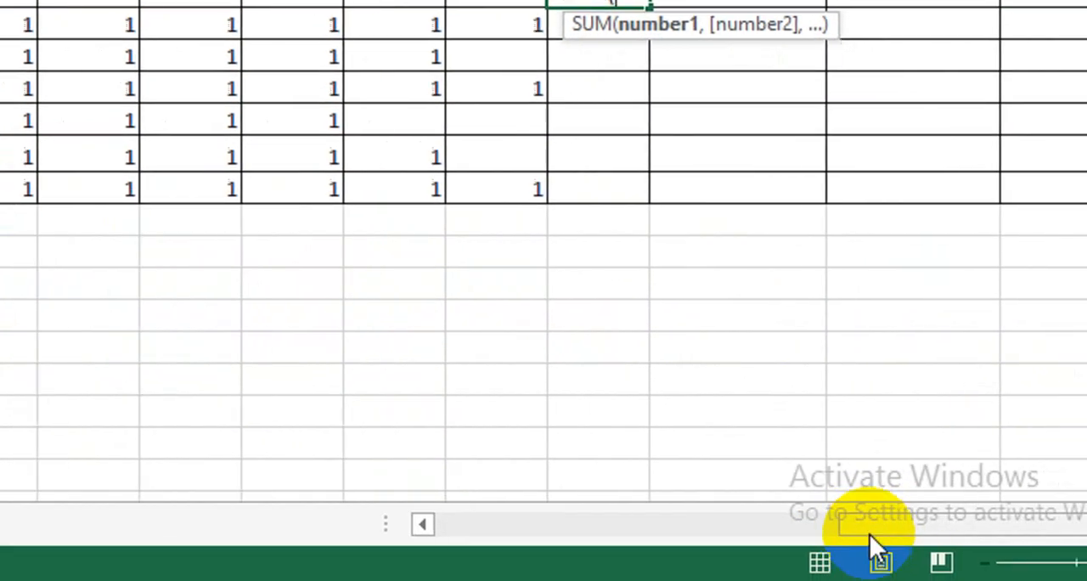
drag(870, 535, 478, 501)
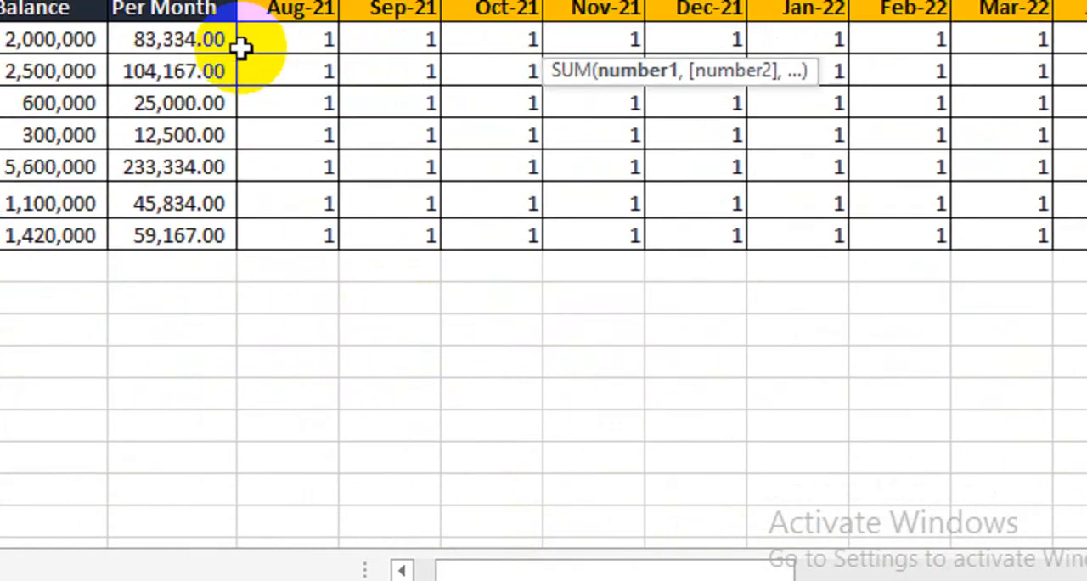
drag(282, 114, 381, 167)
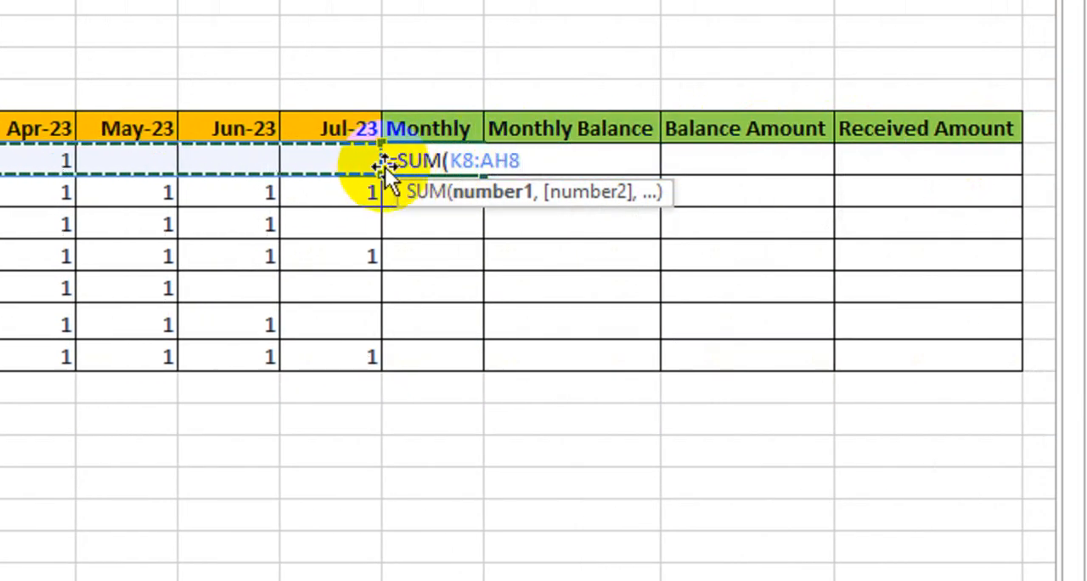
text())
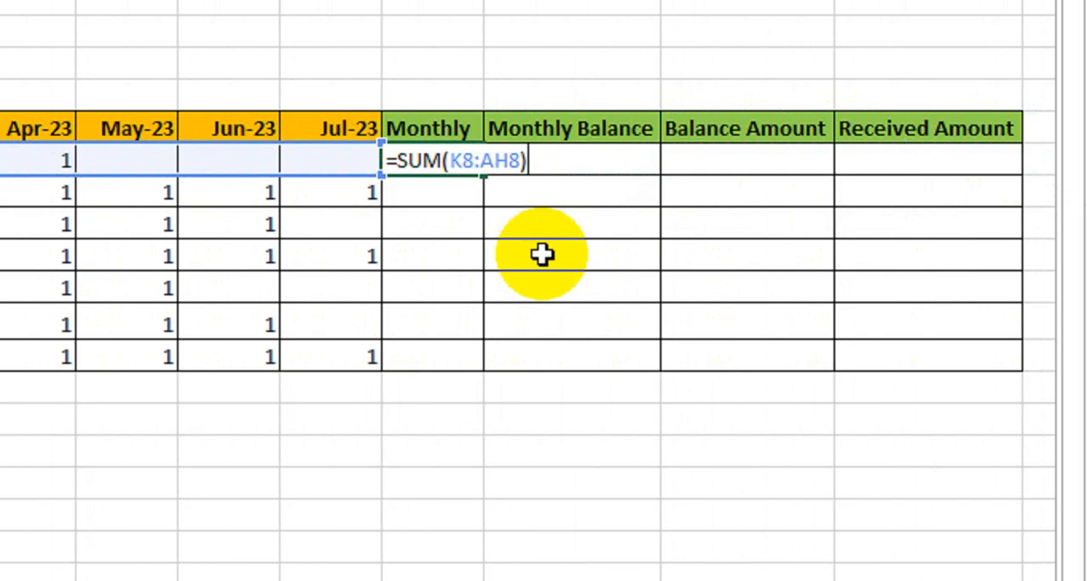
key(Return)
click(450, 161)
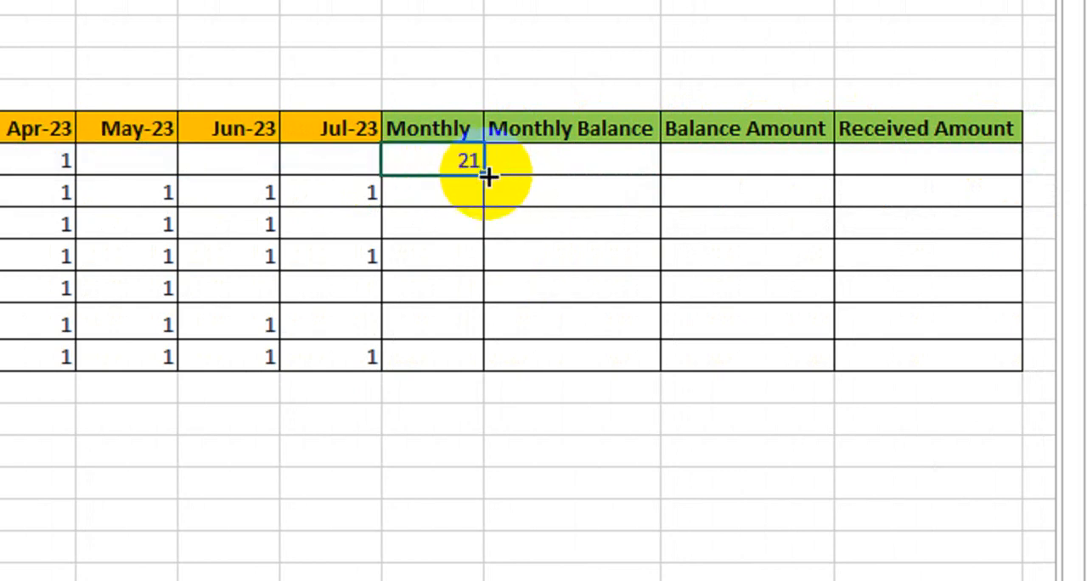
drag(484, 175, 480, 367)
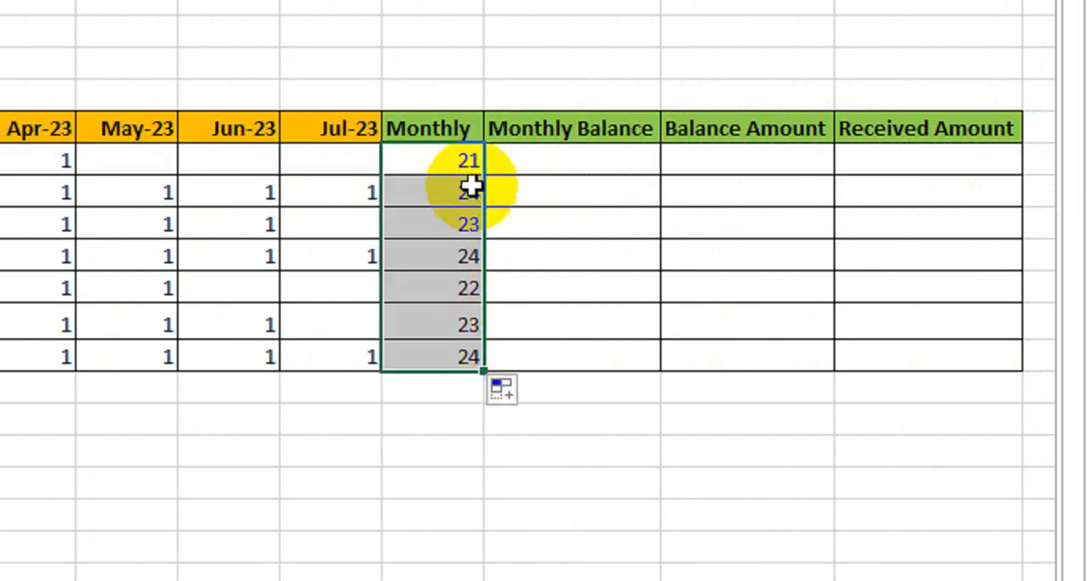
- Check each row's Monthly total against its marked and blank months from May-23 to Jul-23
click(437, 166)
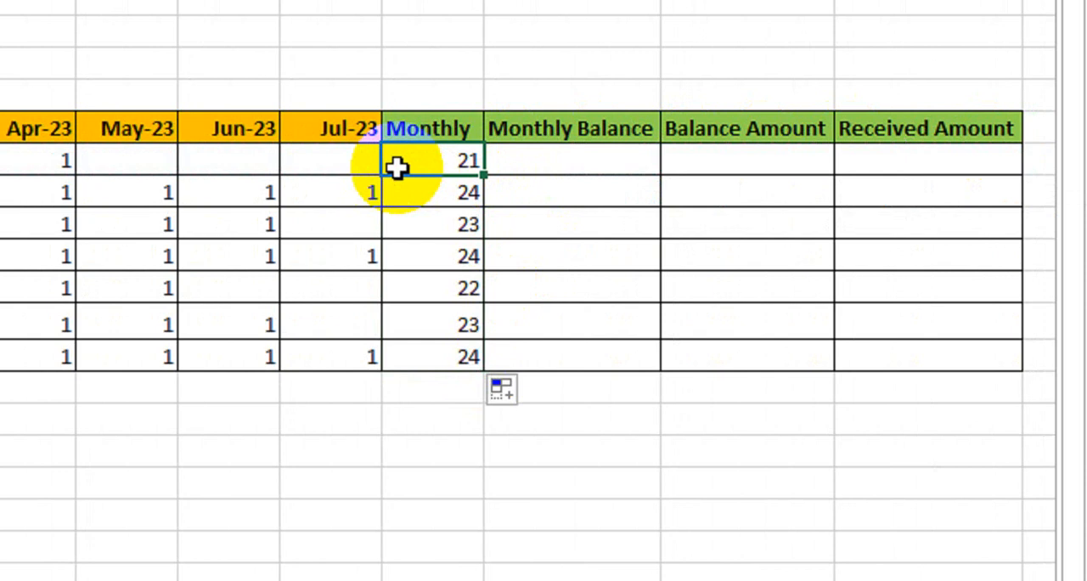
click(420, 197)
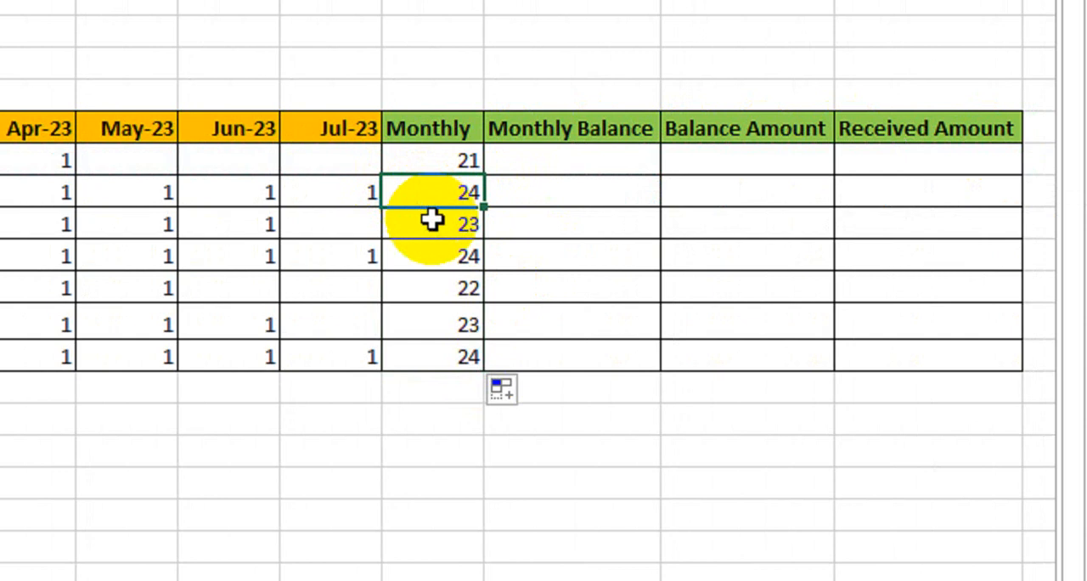
click(437, 227)
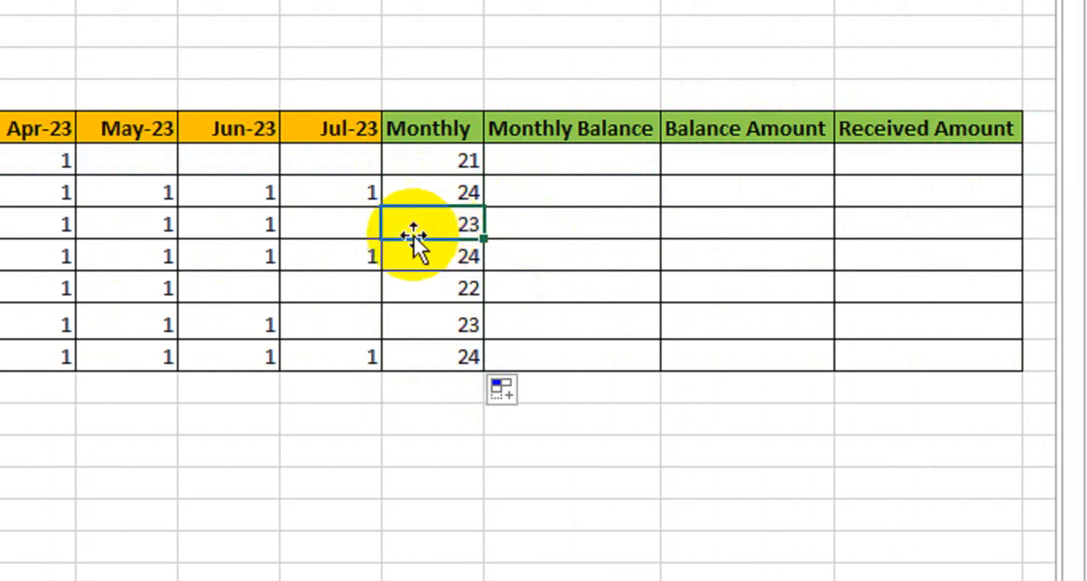
click(361, 231)
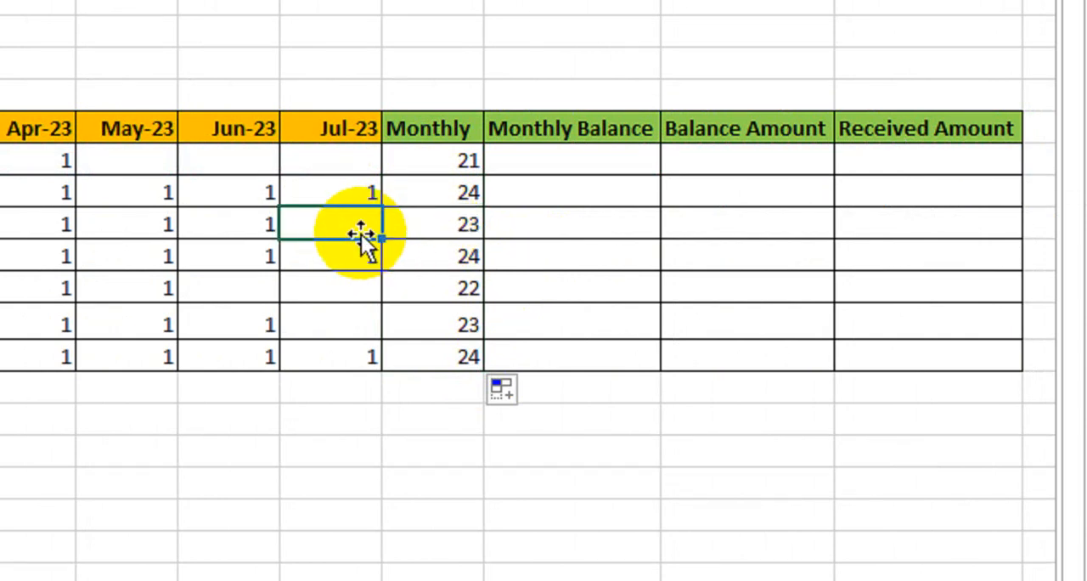
click(444, 282)
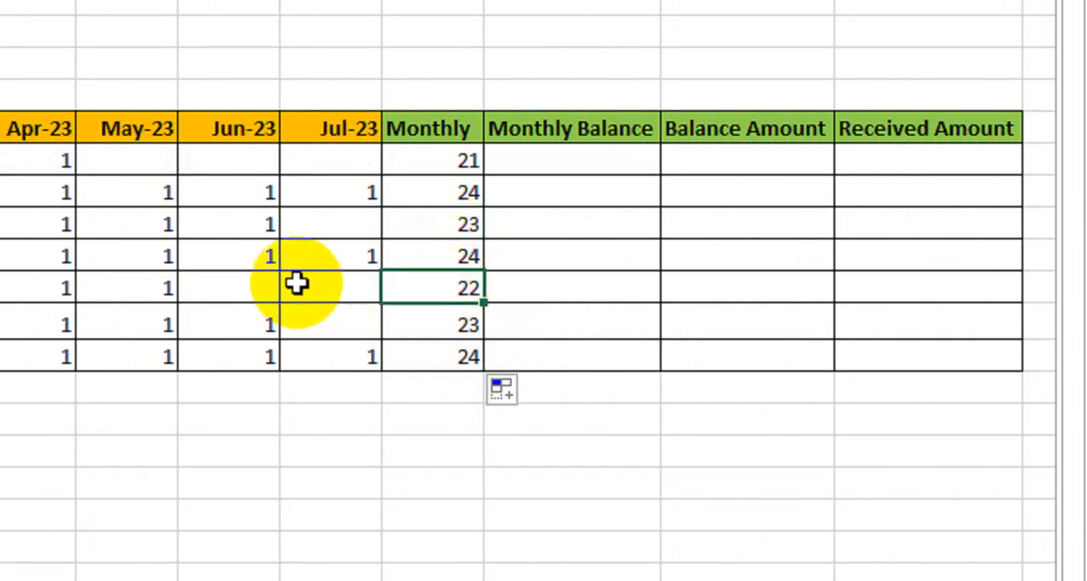
click(456, 325)
drag(450, 162, 457, 339)
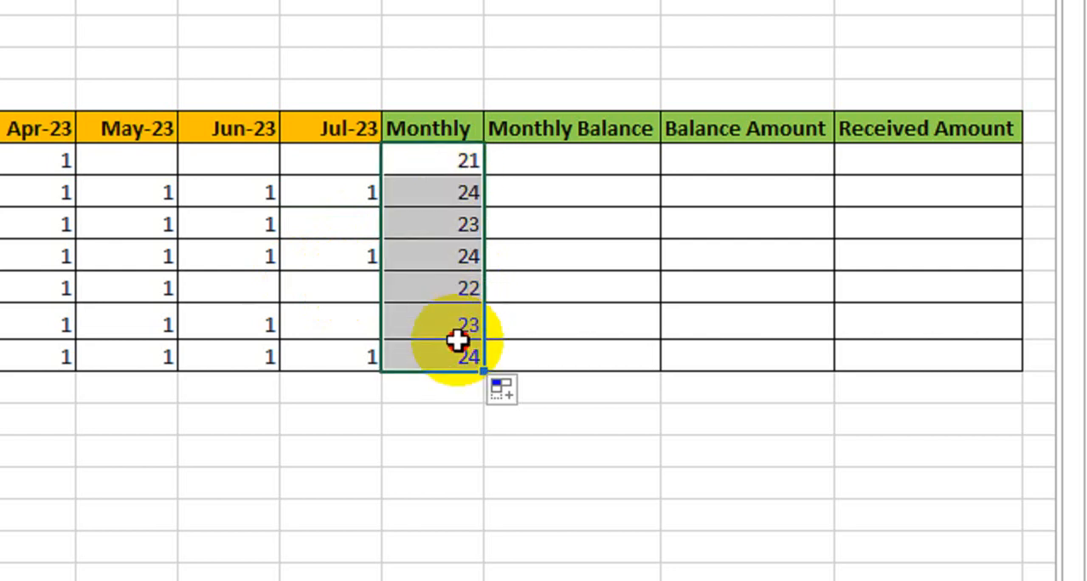
click(253, 155)
click(139, 161)
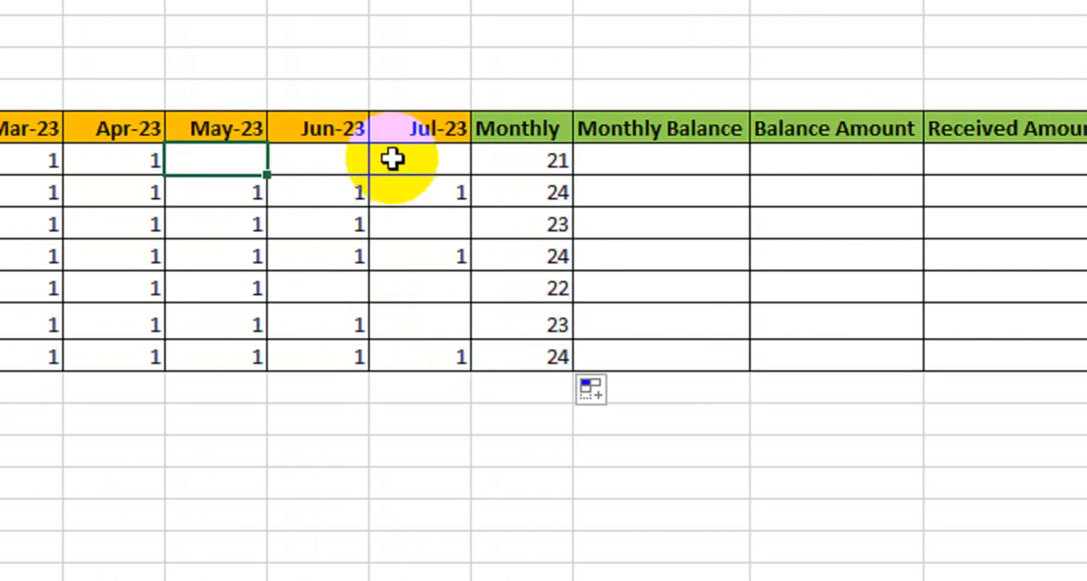
click(392, 159)
click(408, 262)
click(330, 289)
click(298, 163)
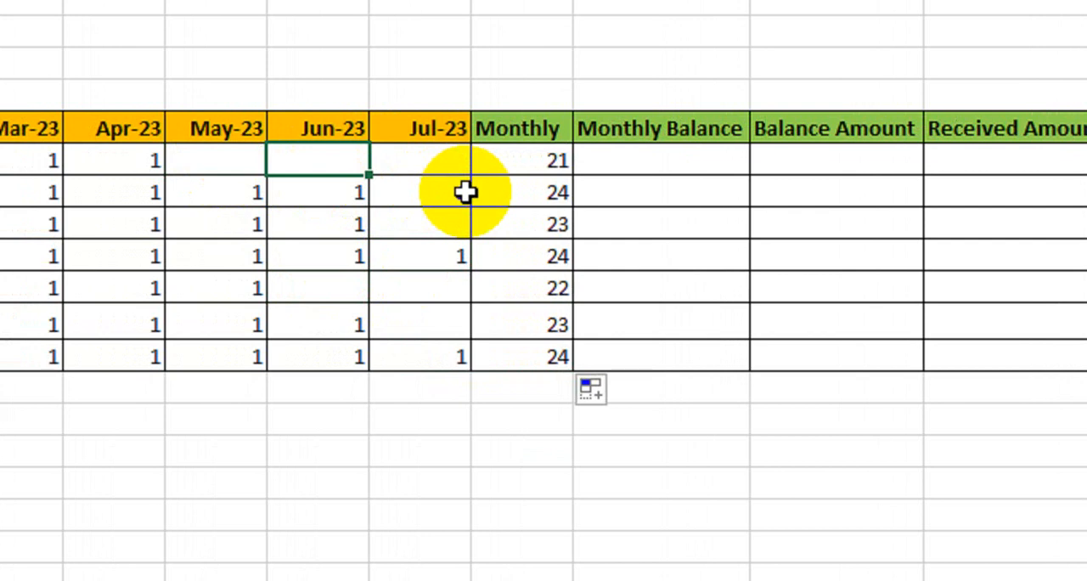
click(559, 161)
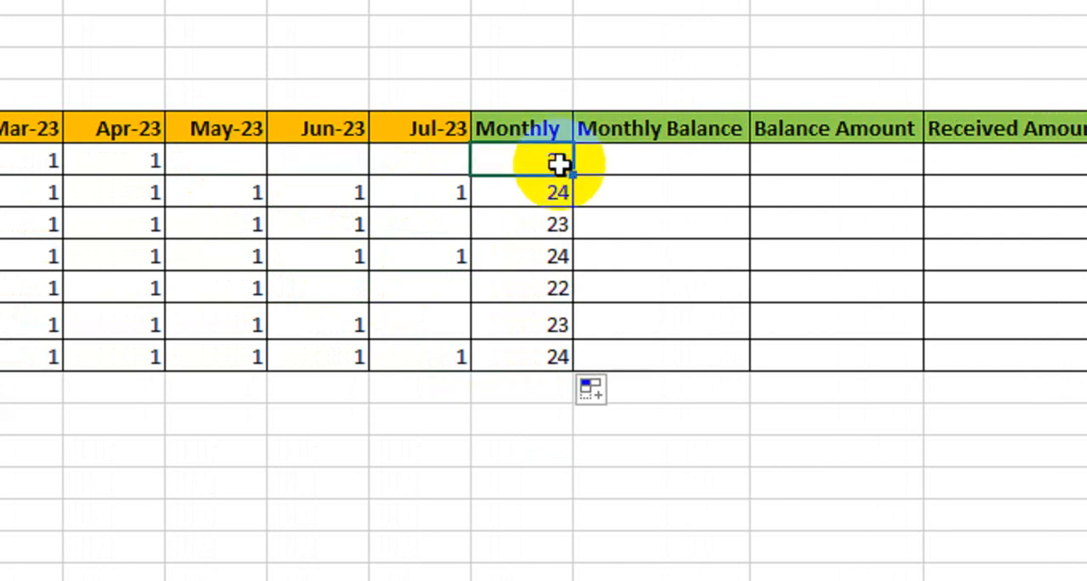
- Enter the formula =(AI8-24) in the first Monthly Balance cell
click(635, 173)
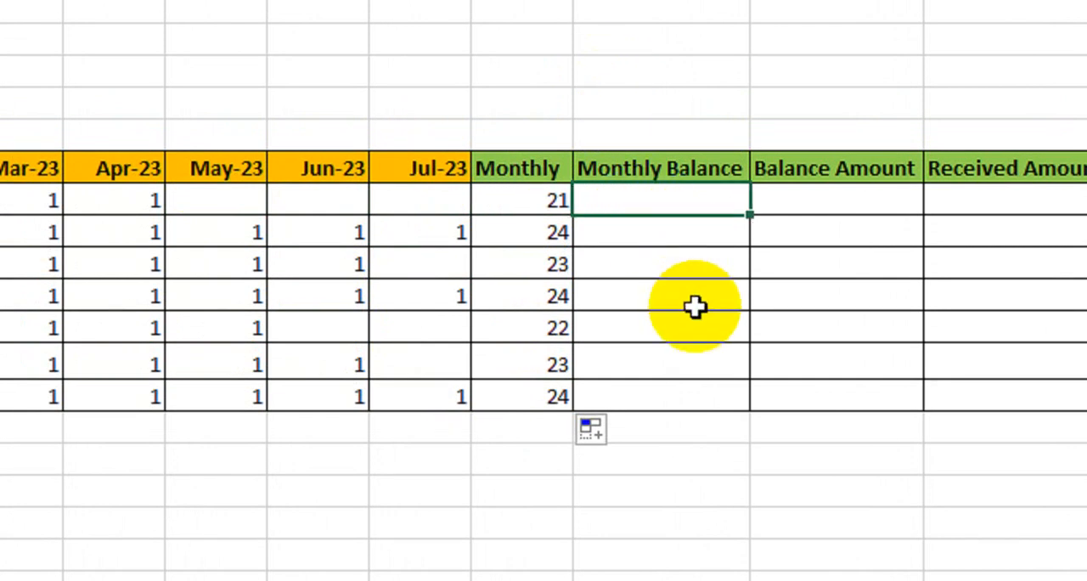
text(=)
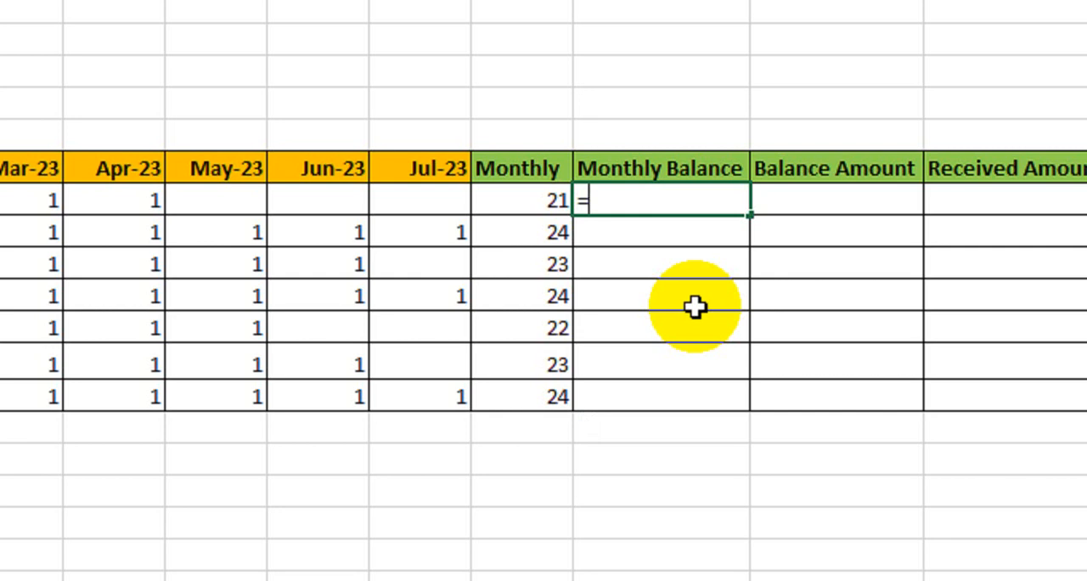
text(()
click(522, 201)
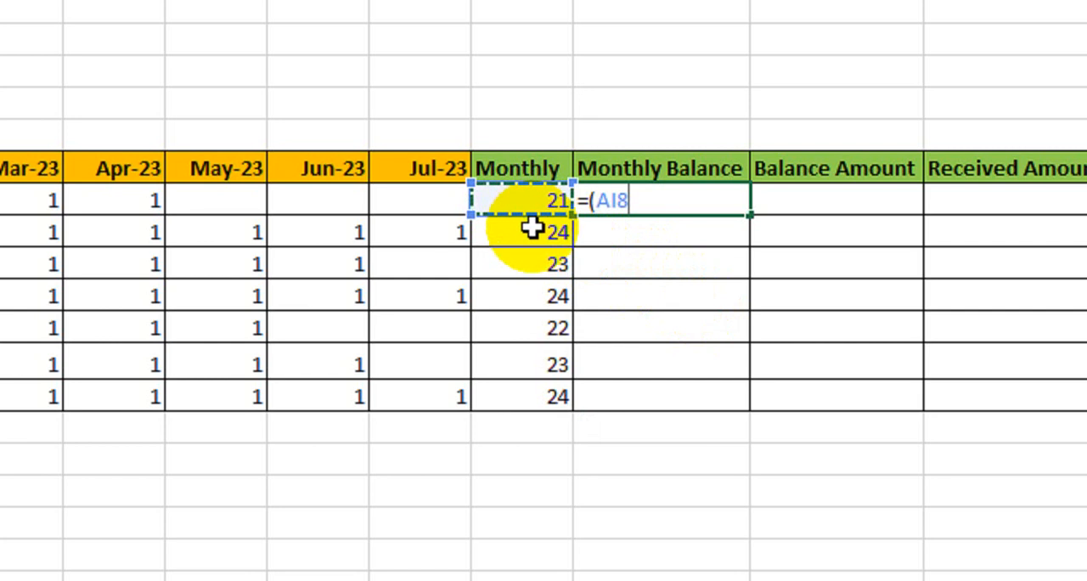
text(-24)
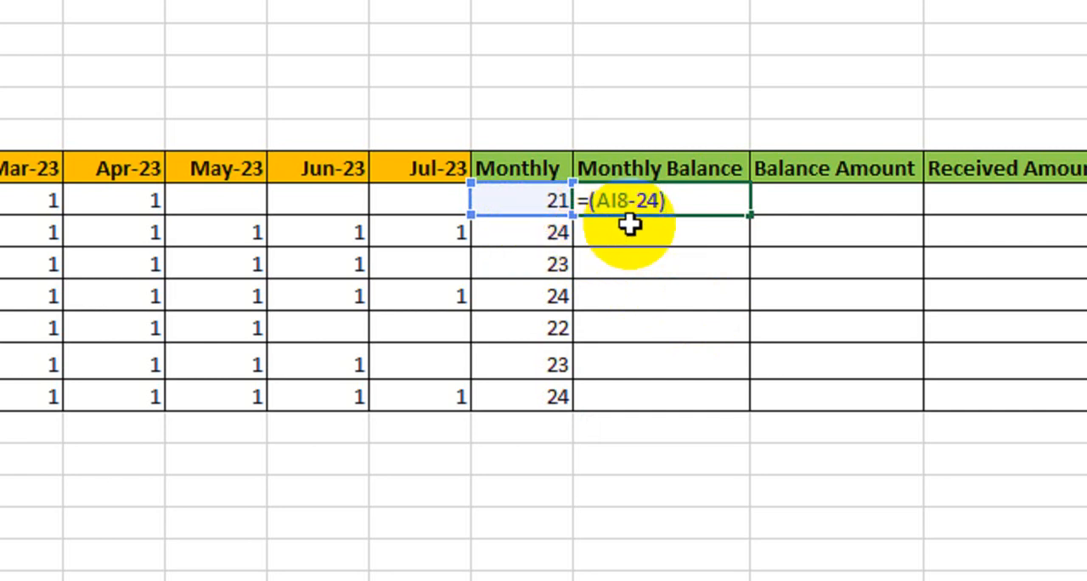
key(Return)
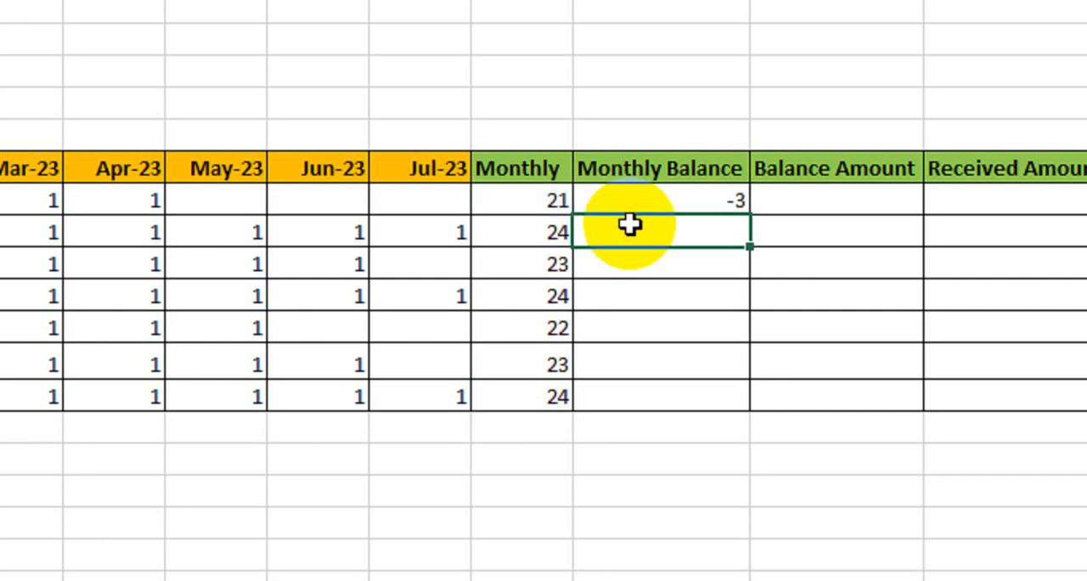
- Change the first Monthly Balance formula to =ABS(AI8-24) and fill it down to the last client row
double_click(669, 202)
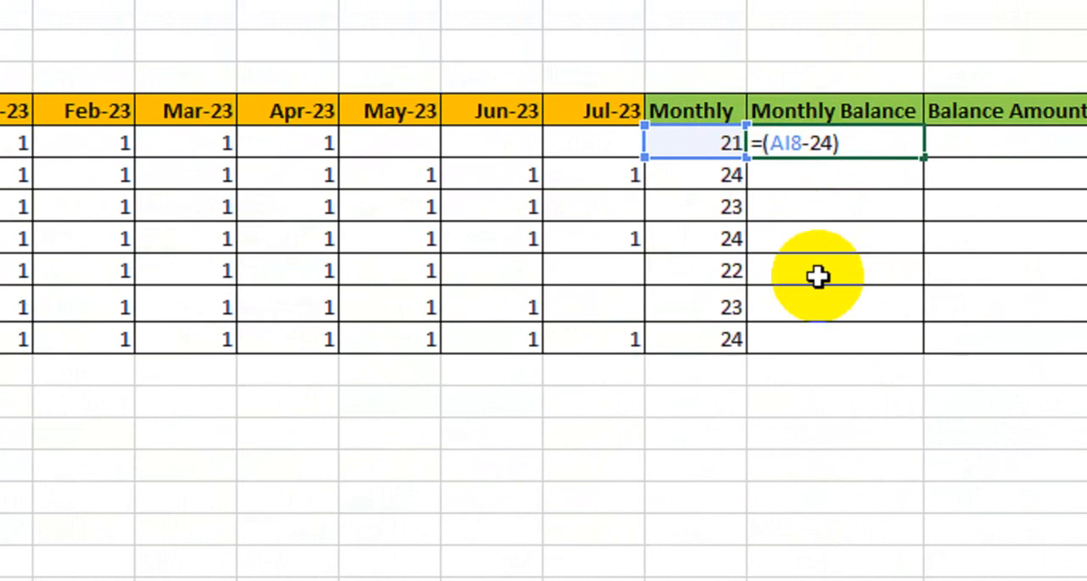
text(ABS)
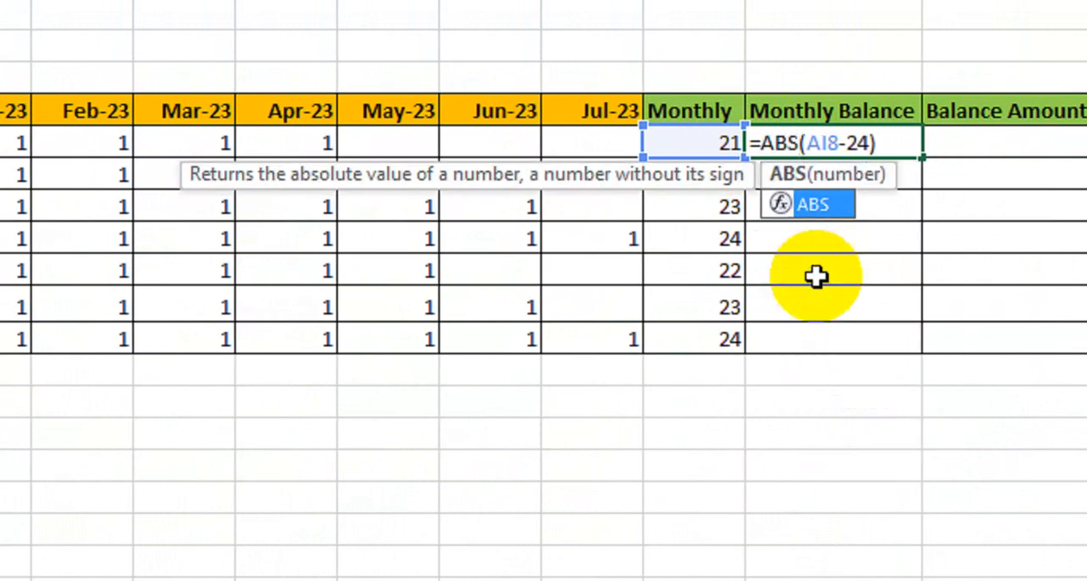
click(906, 143)
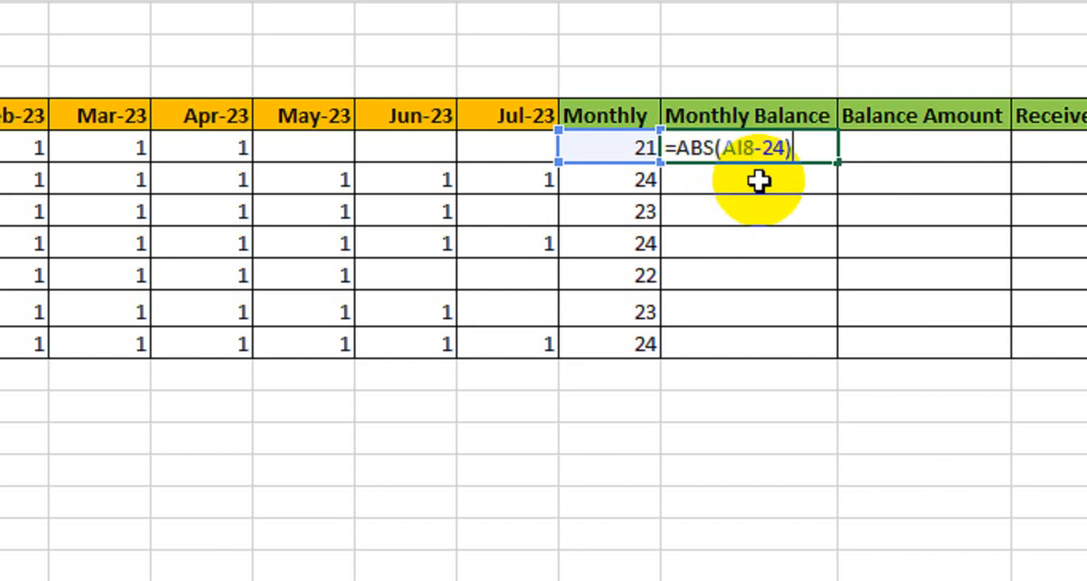
key(Return)
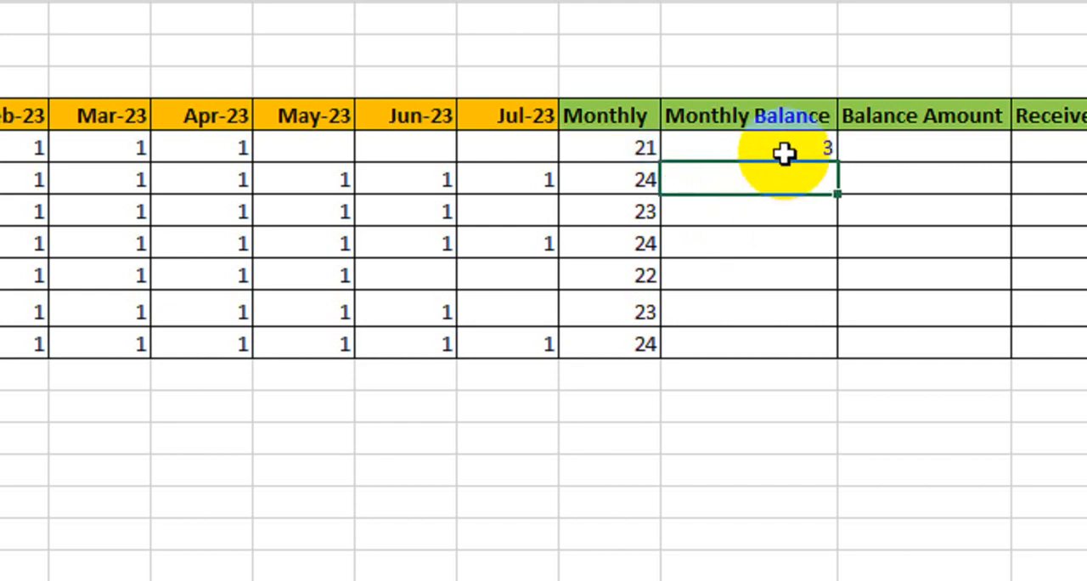
click(783, 153)
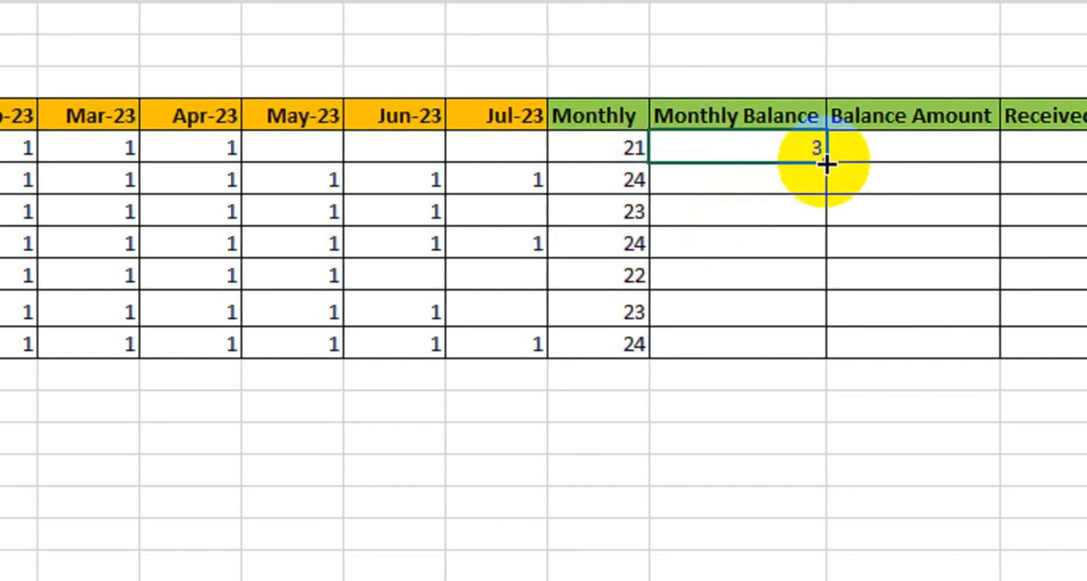
drag(838, 163, 818, 355)
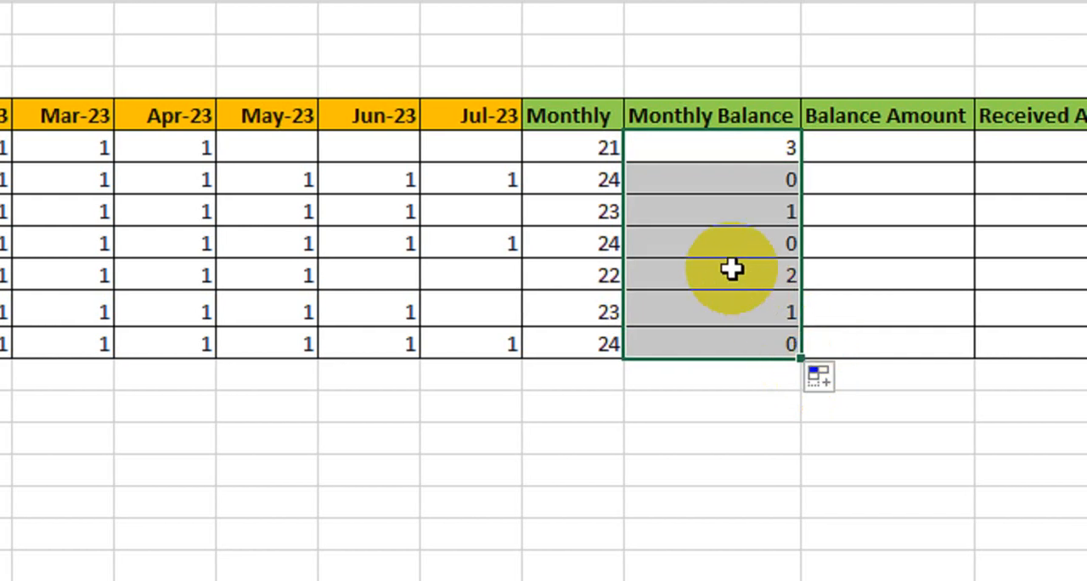
- Compare the Monthly totals with the Monthly Balance values in the first three client rows
click(585, 152)
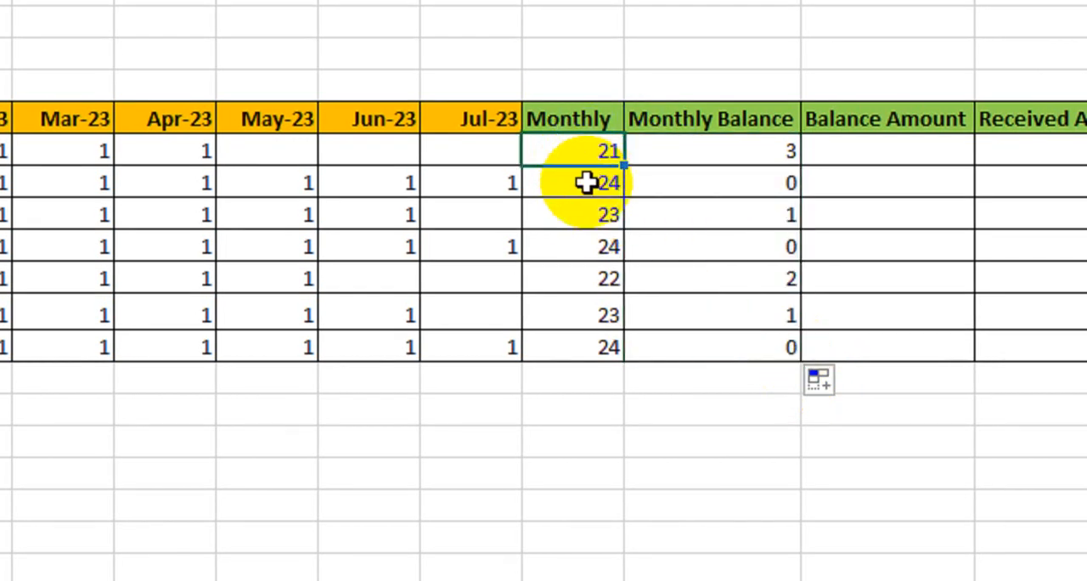
double_click(707, 160)
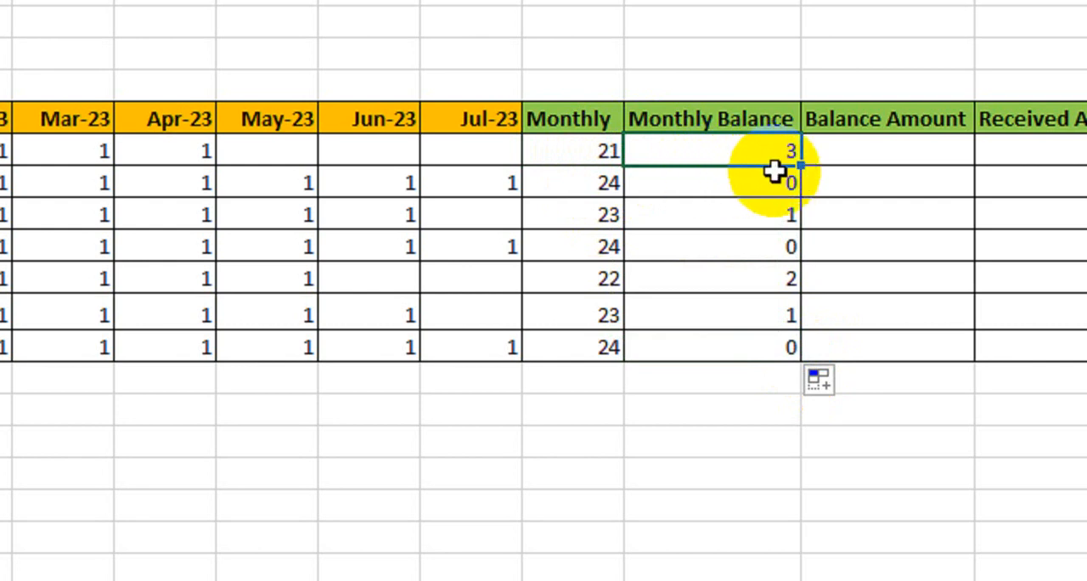
drag(598, 188, 754, 184)
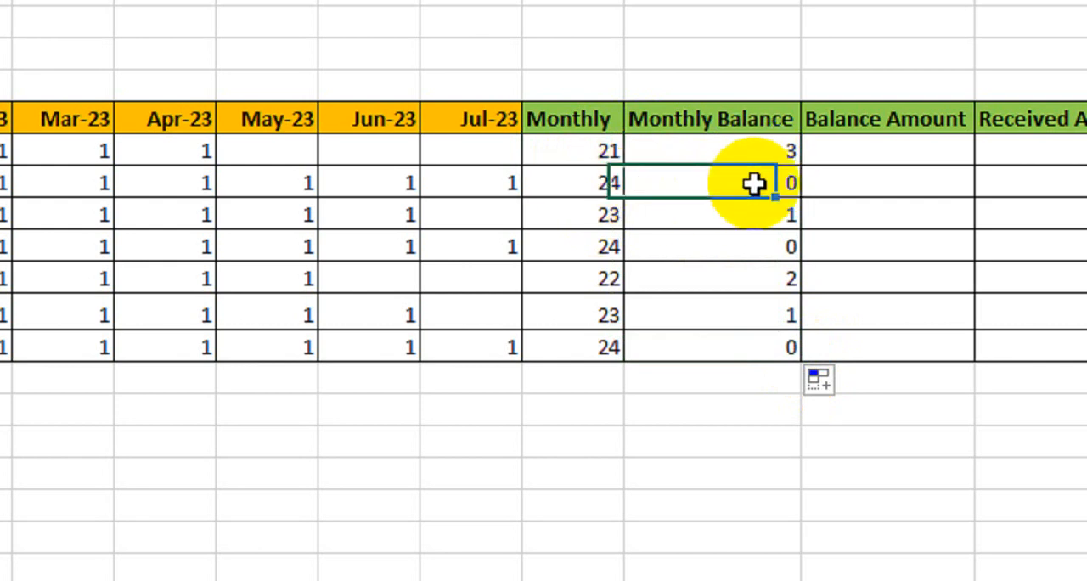
click(606, 216)
click(774, 216)
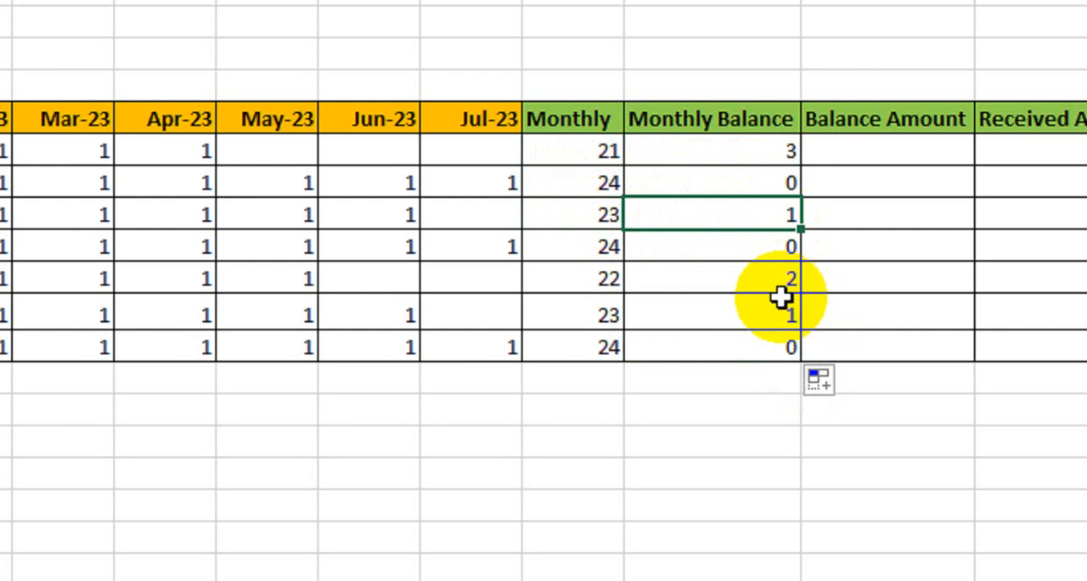
- Enter =J8*AJ8 in the first Balance Amount cell to multiply Per Month by Monthly Balance, and fill it down to the last client row
click(897, 152)
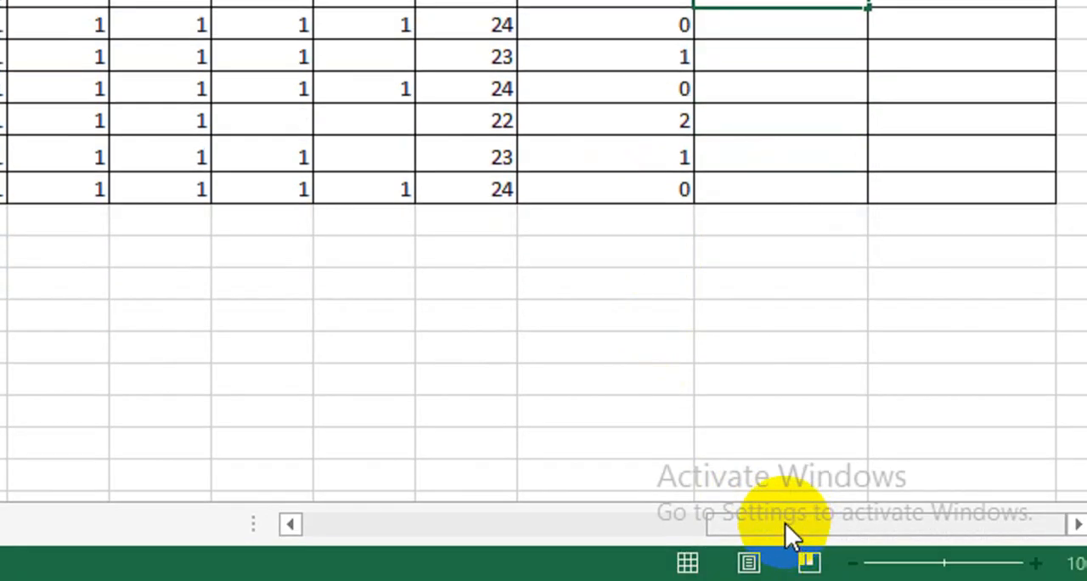
drag(785, 522, 370, 533)
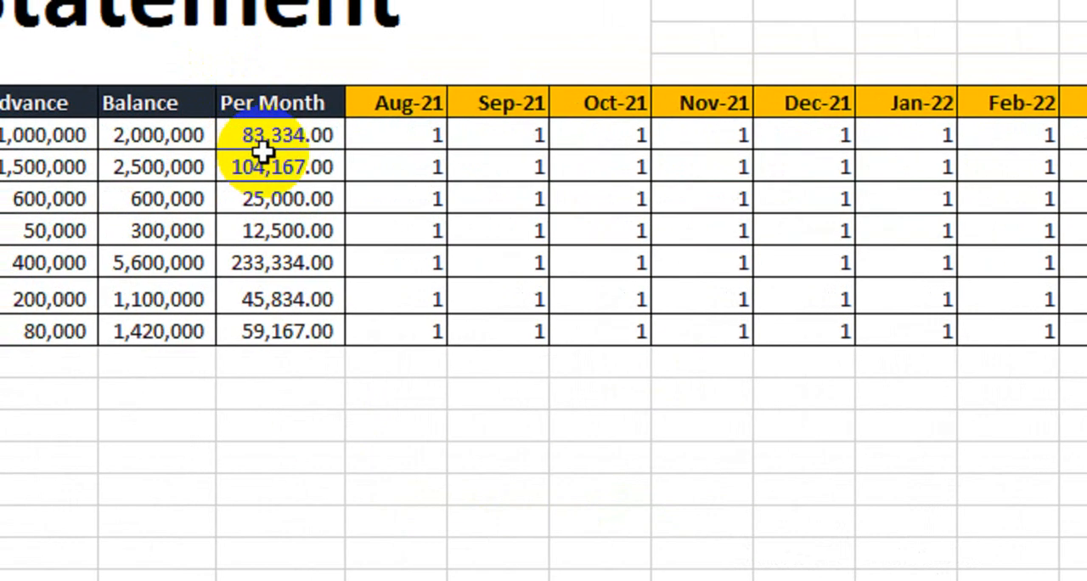
click(289, 145)
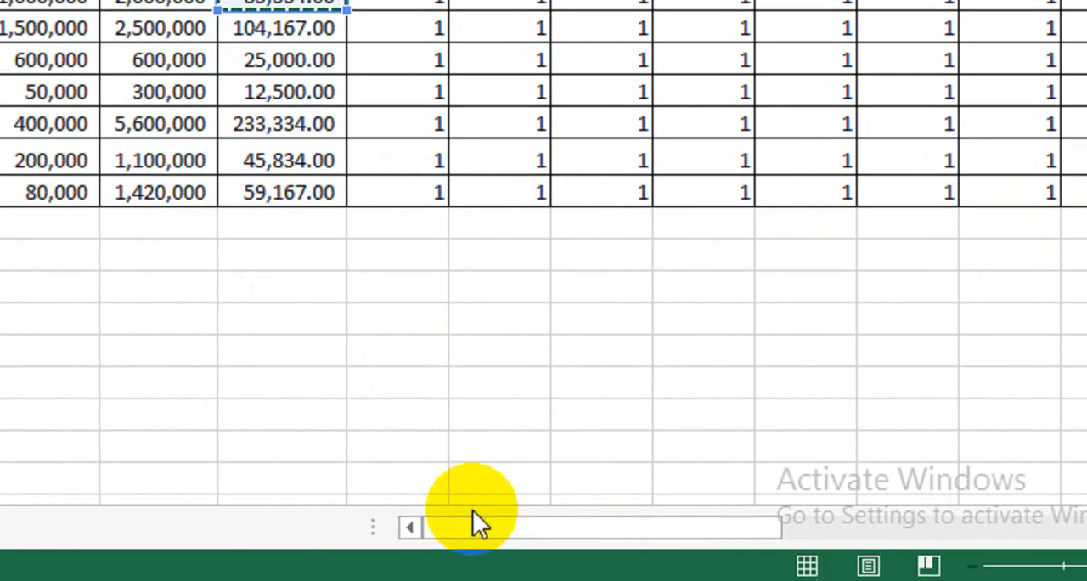
drag(478, 521, 869, 533)
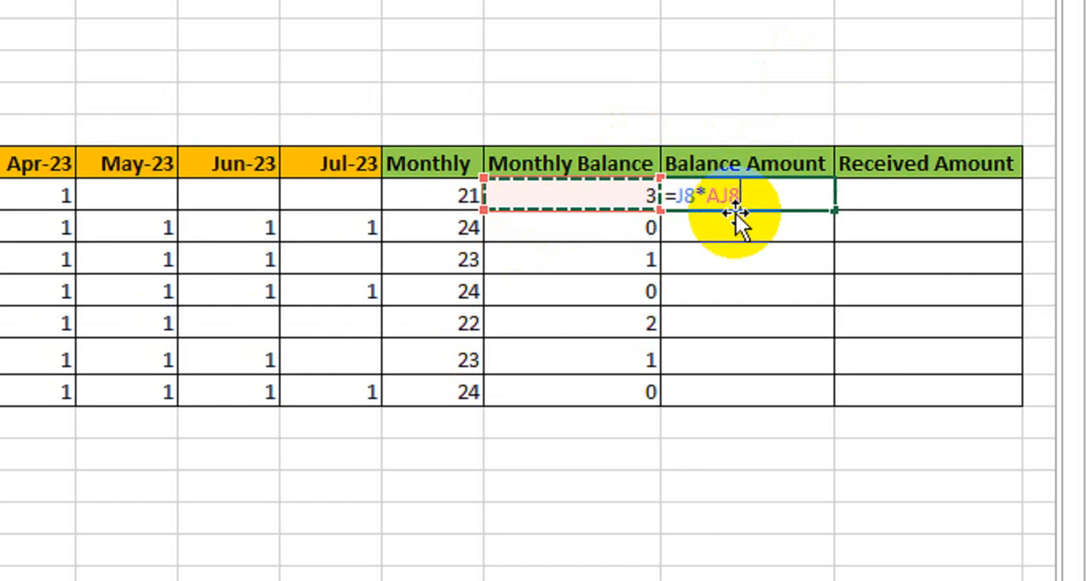
key(Return)
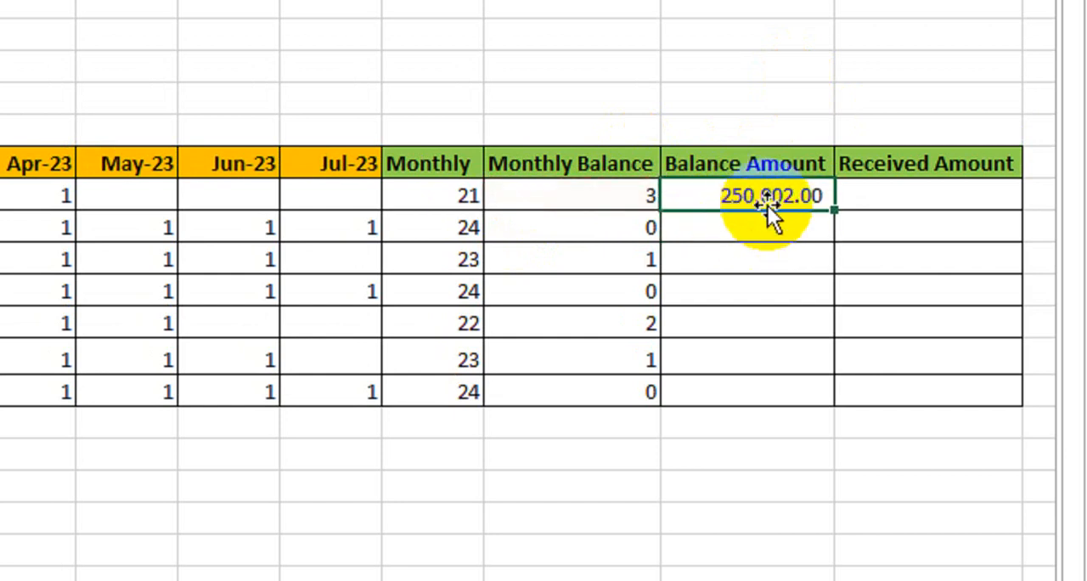
drag(830, 210, 832, 395)
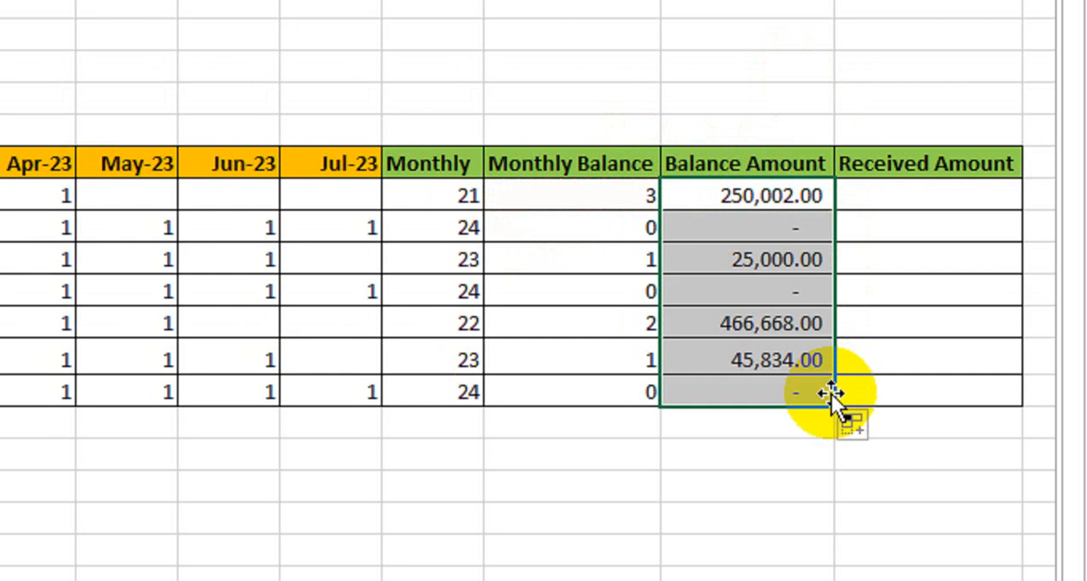
click(740, 238)
click(740, 293)
click(749, 387)
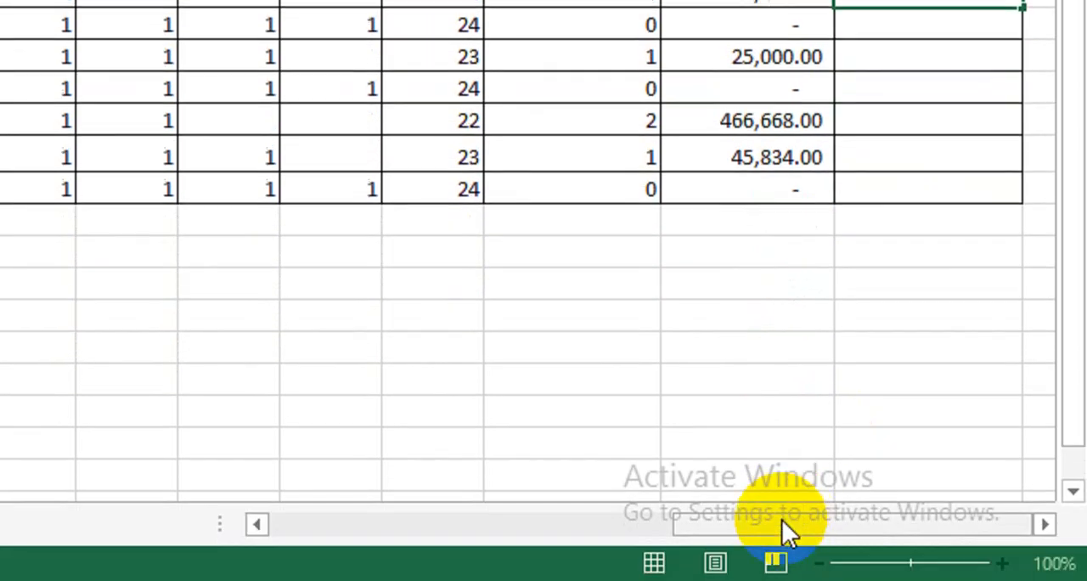
- Enter =J8*AI8 in the first Received Amount cell to multiply Per Month by Monthly, and fill it down to the last client row
drag(782, 524, 385, 534)
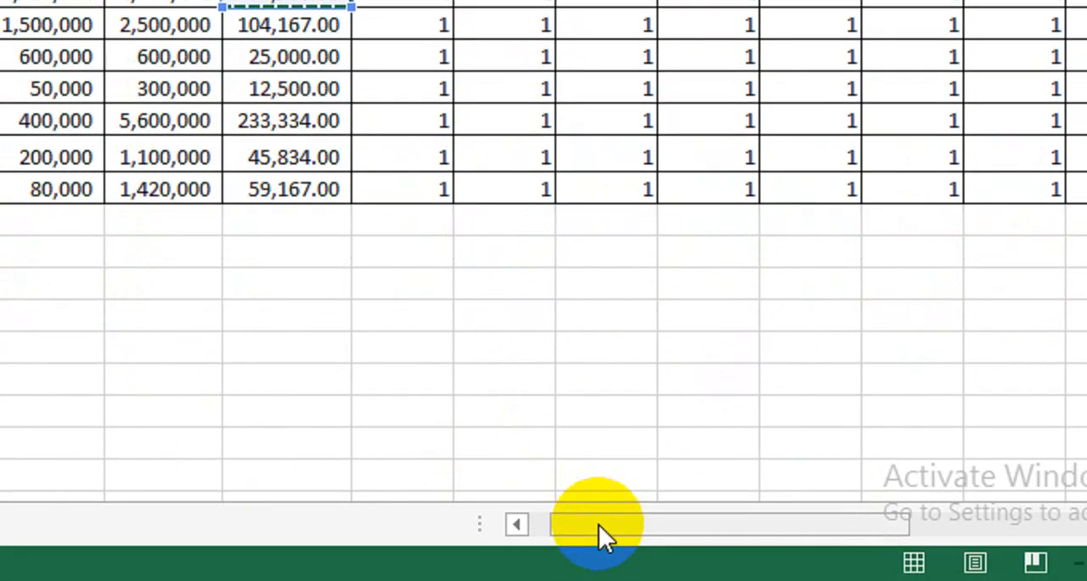
drag(604, 534, 993, 527)
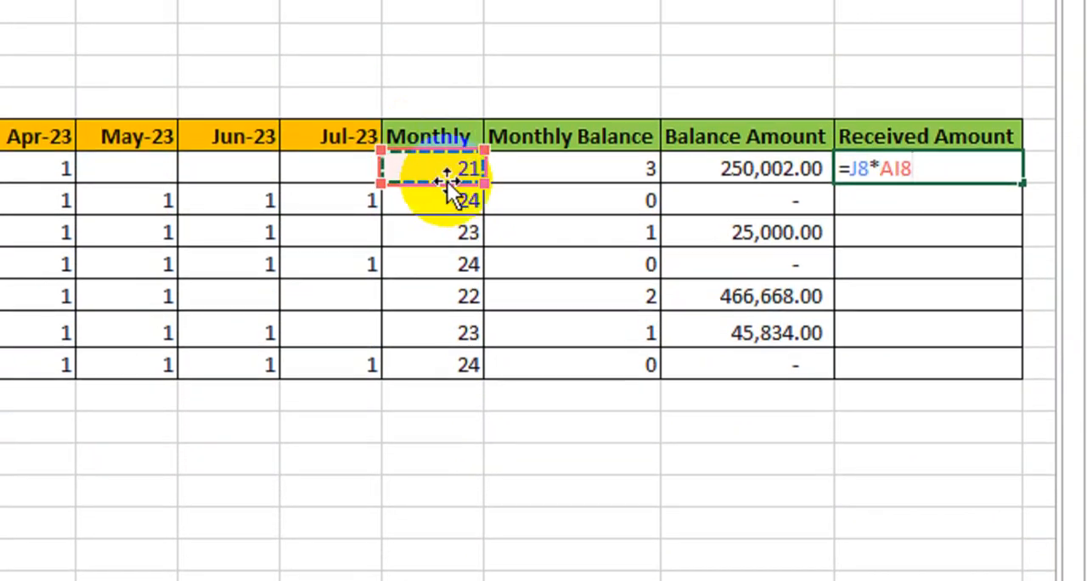
key(Return)
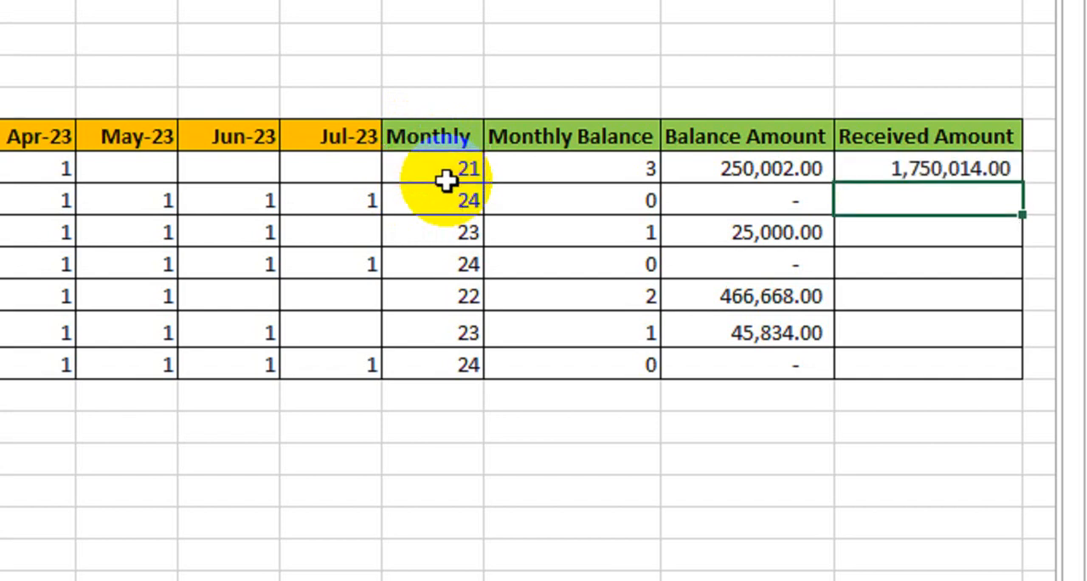
click(929, 170)
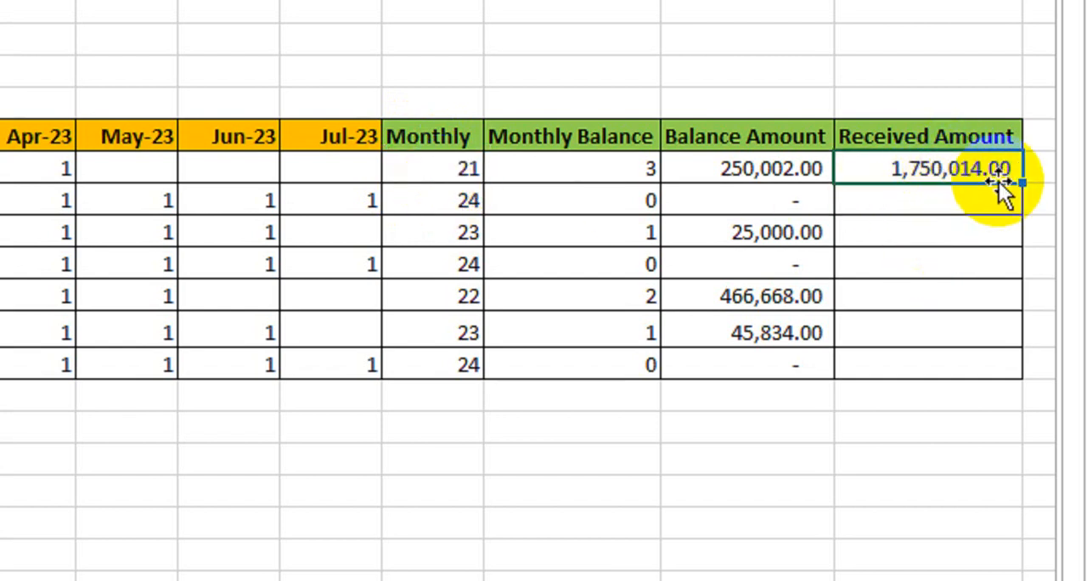
drag(1022, 183, 1017, 369)
click(930, 175)
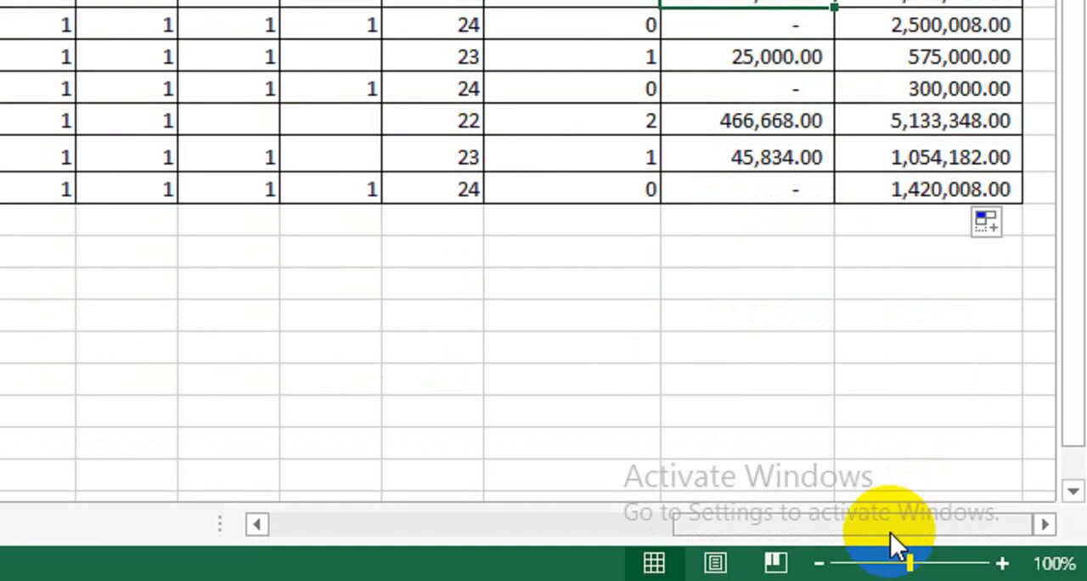
- Review the whole statement, from the client and cost details through the monthly payment marks to the balance and received amounts
drag(891, 524, 638, 524)
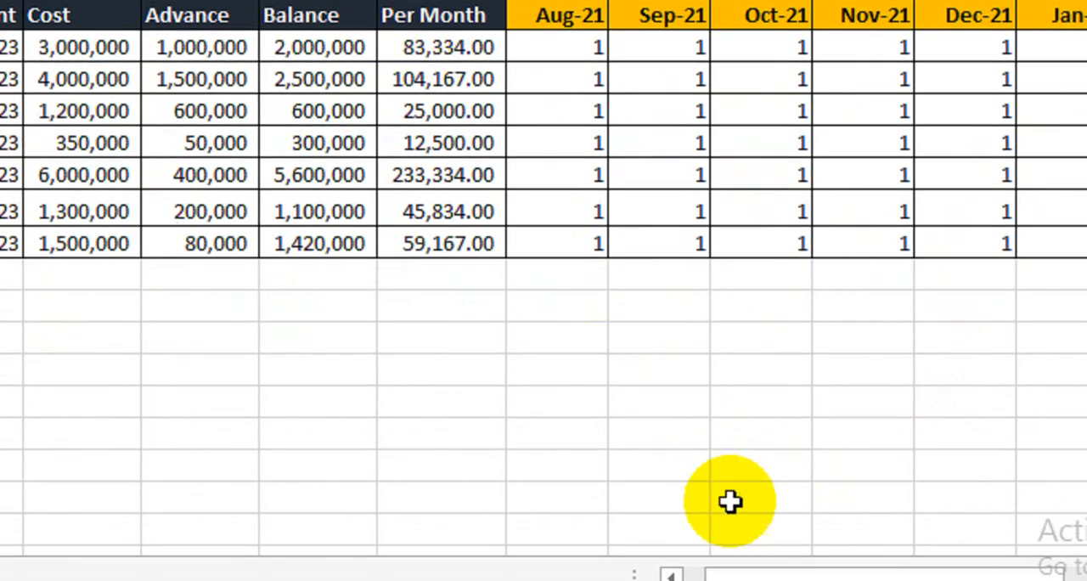
drag(761, 527, 1086, 518)
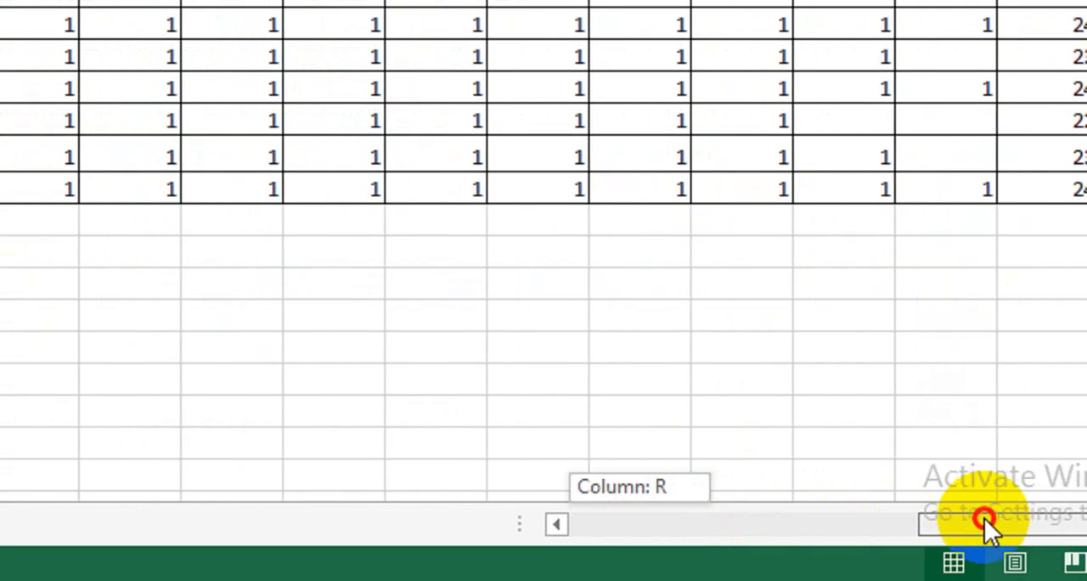
drag(984, 518, 1086, 483)
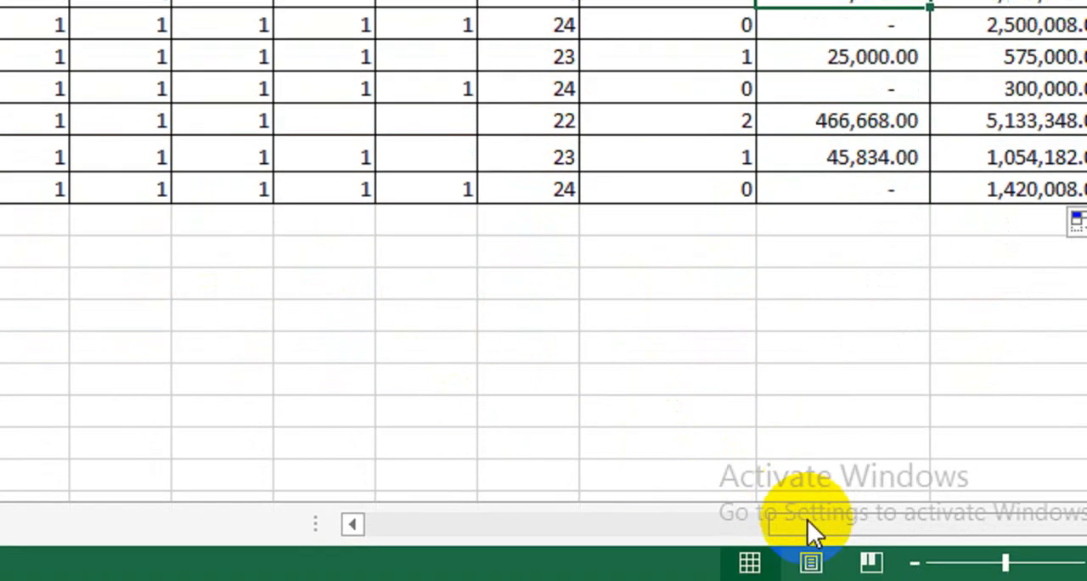
drag(807, 519, 442, 526)
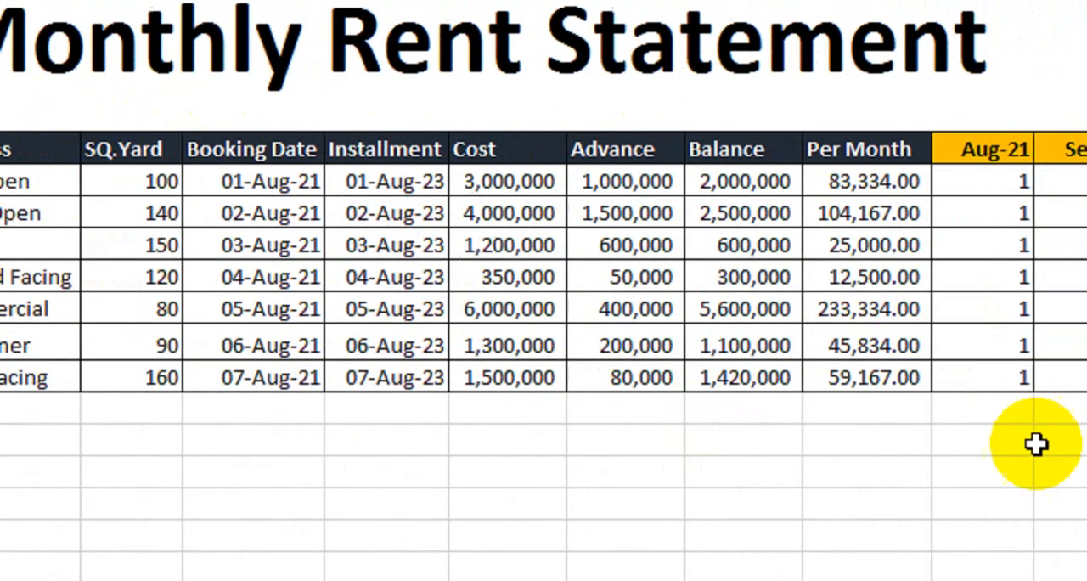
drag(934, 538, 1044, 522)
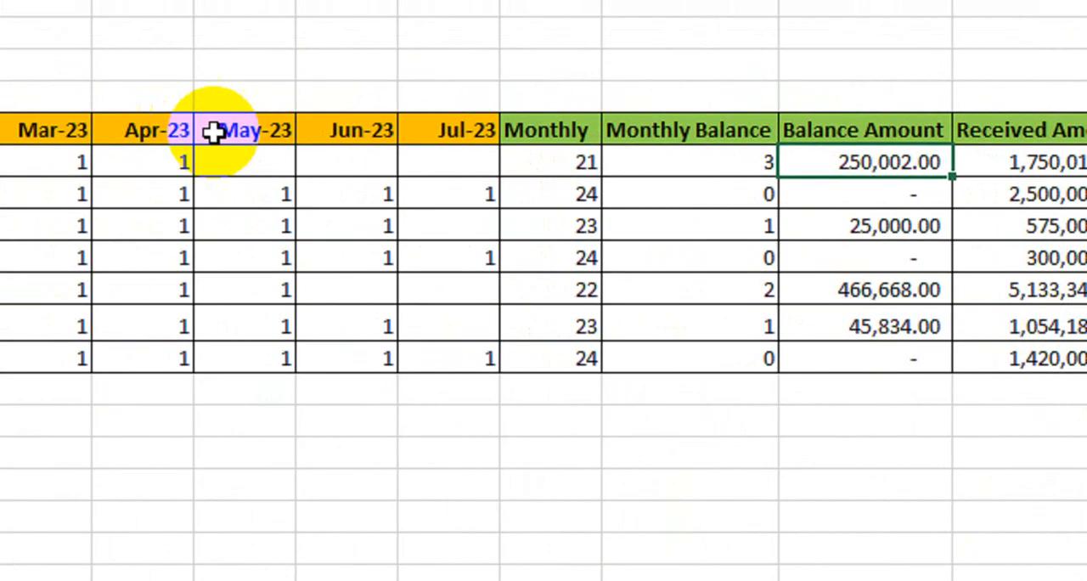
click(446, 160)
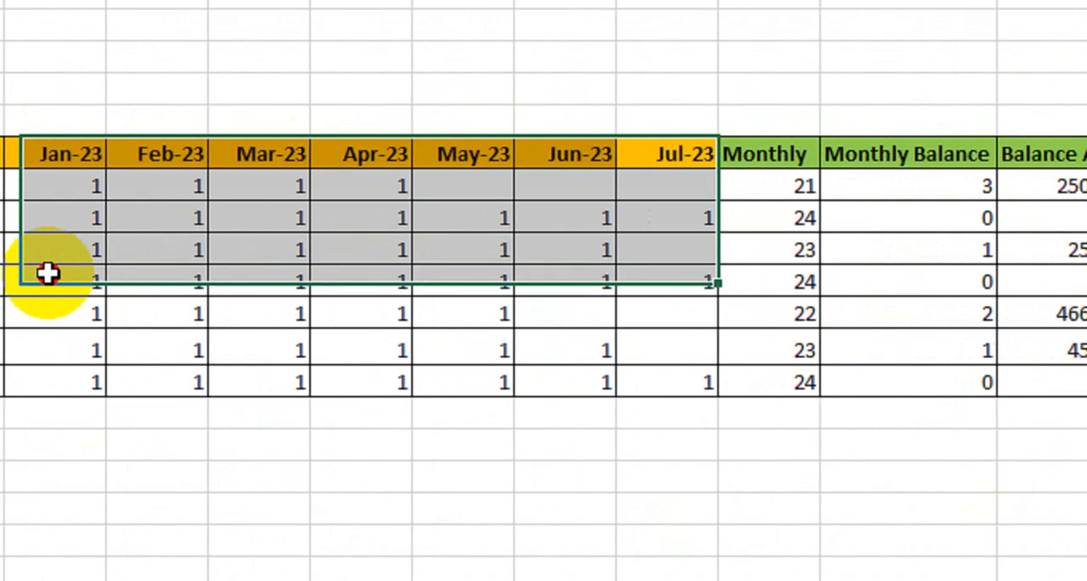
drag(47, 272, 243, 379)
drag(764, 401, 707, 450)
click(708, 450)
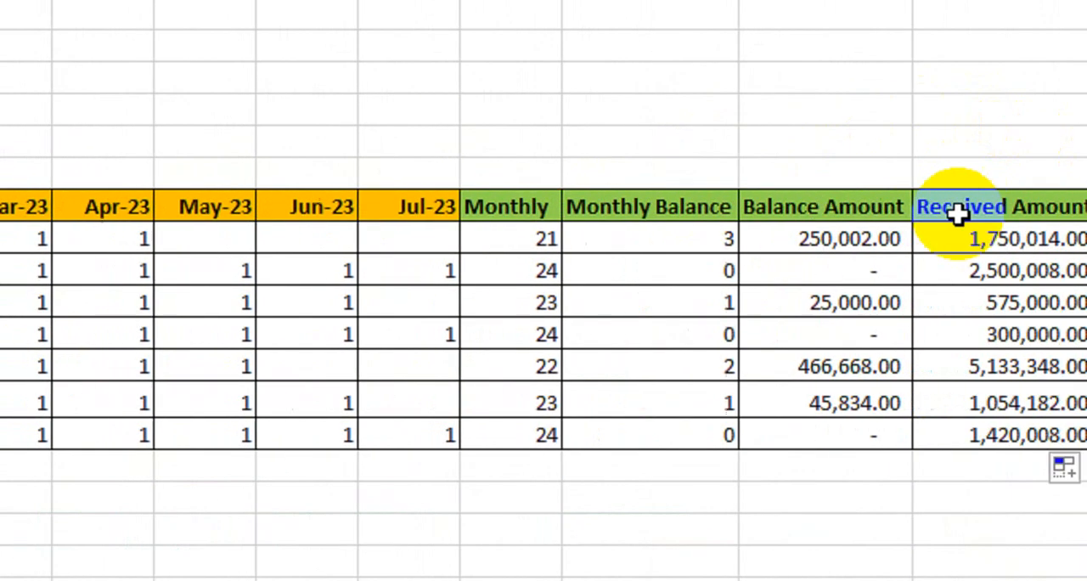
drag(1032, 68, 915, 441)
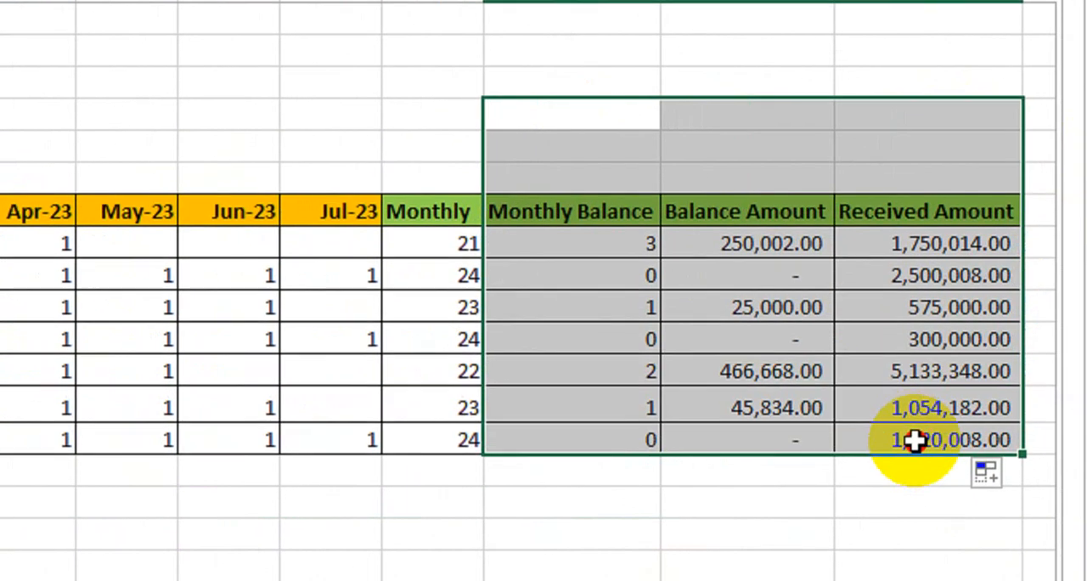
drag(852, 525, 391, 524)
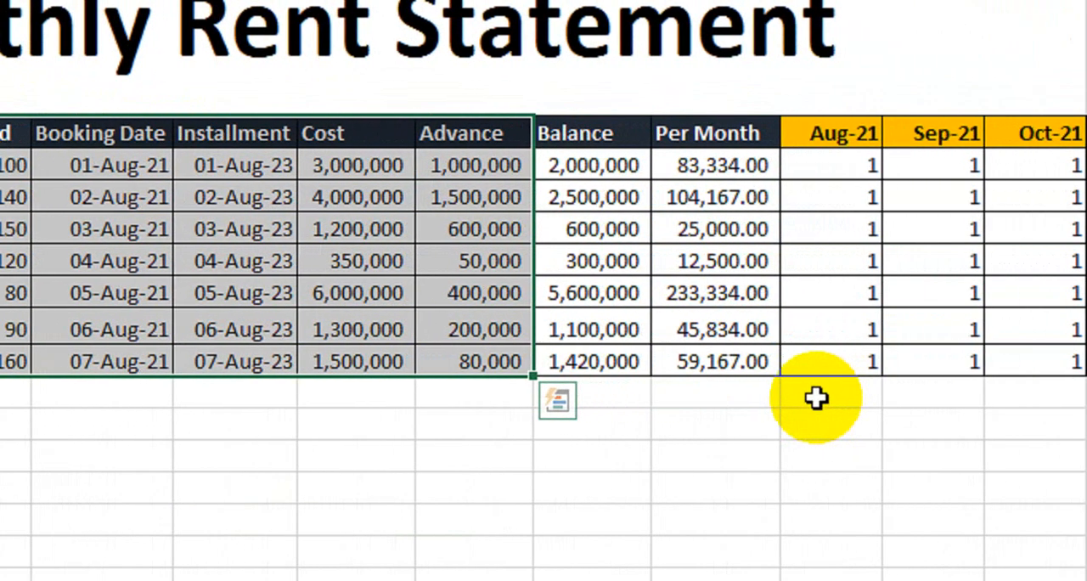
drag(866, 140, 1086, 252)
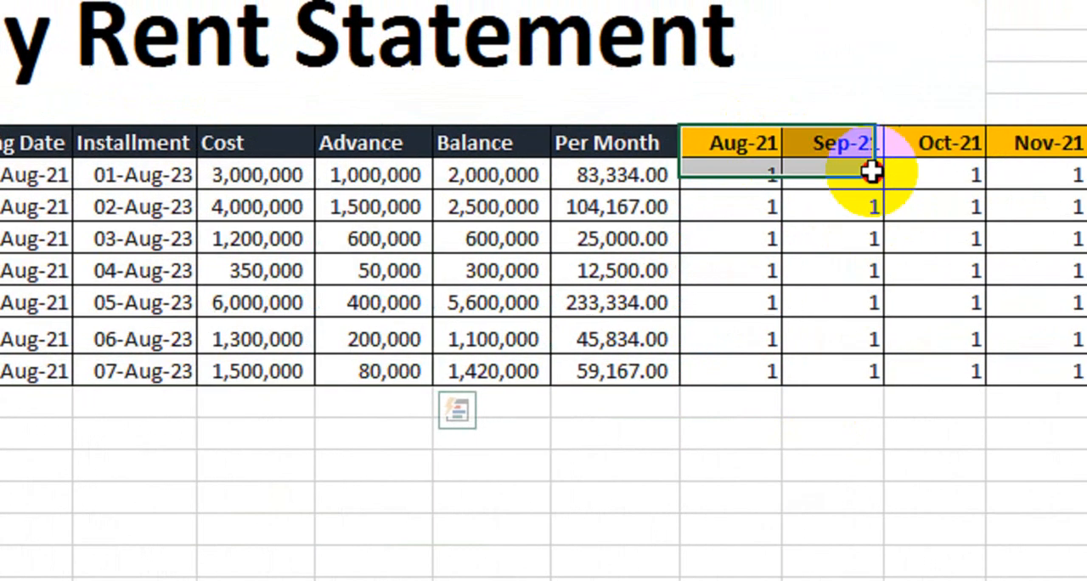
drag(988, 263, 1060, 354)
click(1062, 497)
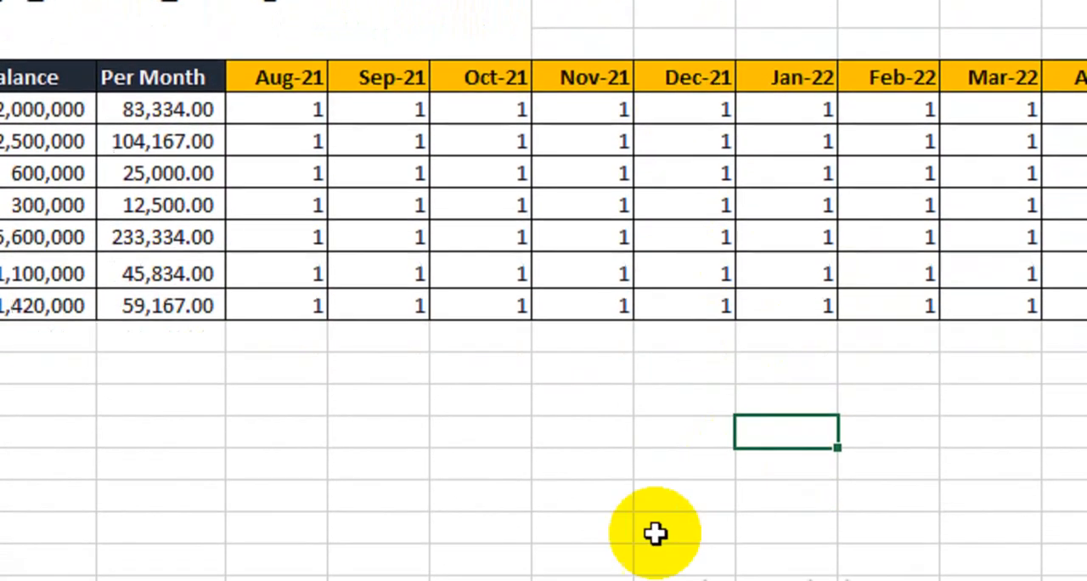
drag(643, 524, 939, 478)
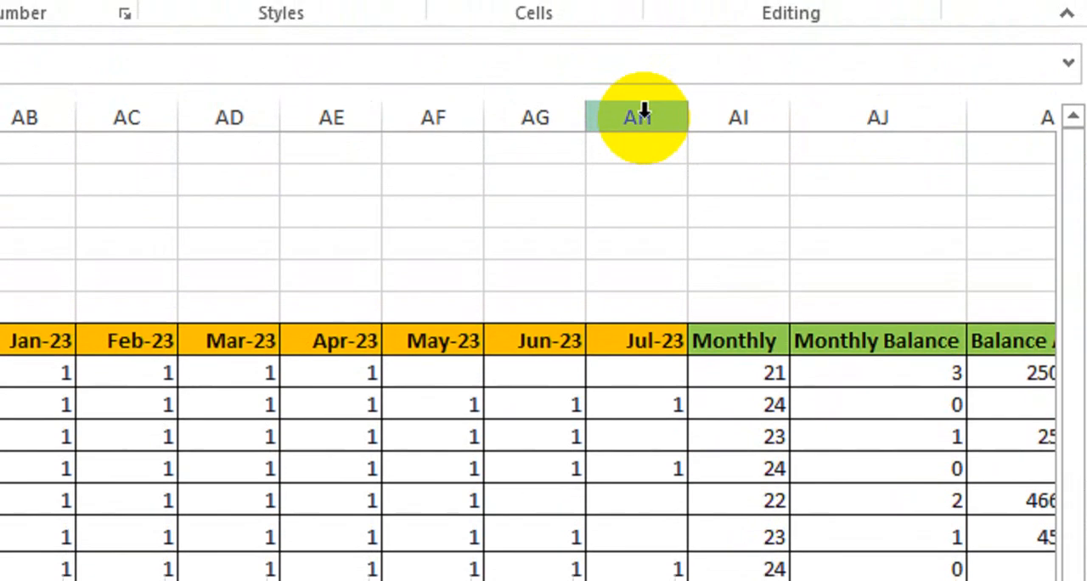
- Group the month columns K to AH, from Aug-21 to Jul-23, and collapse the group to hide the months
drag(636, 110, 959, 231)
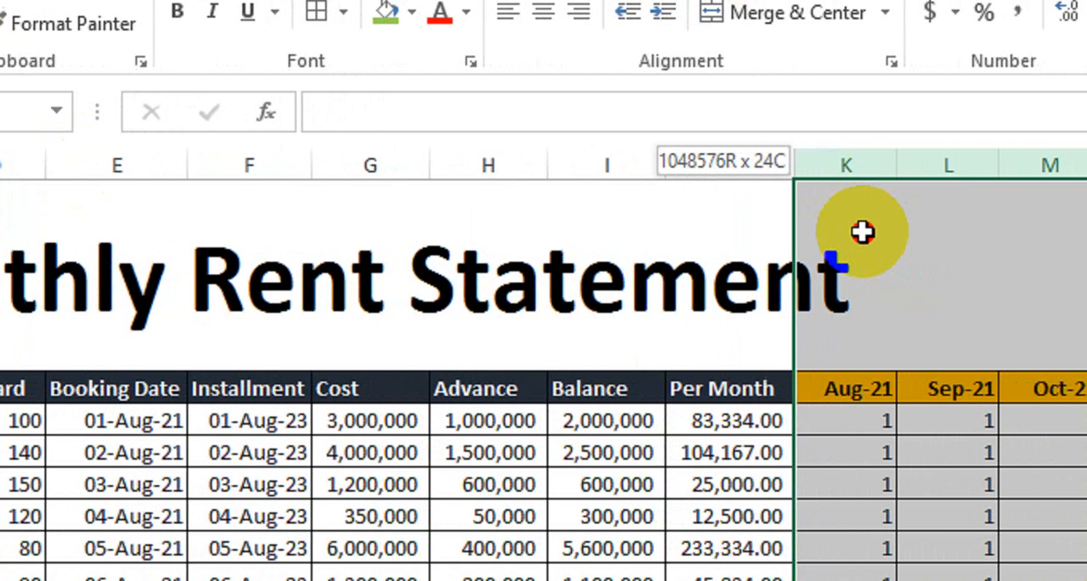
drag(862, 231, 864, 231)
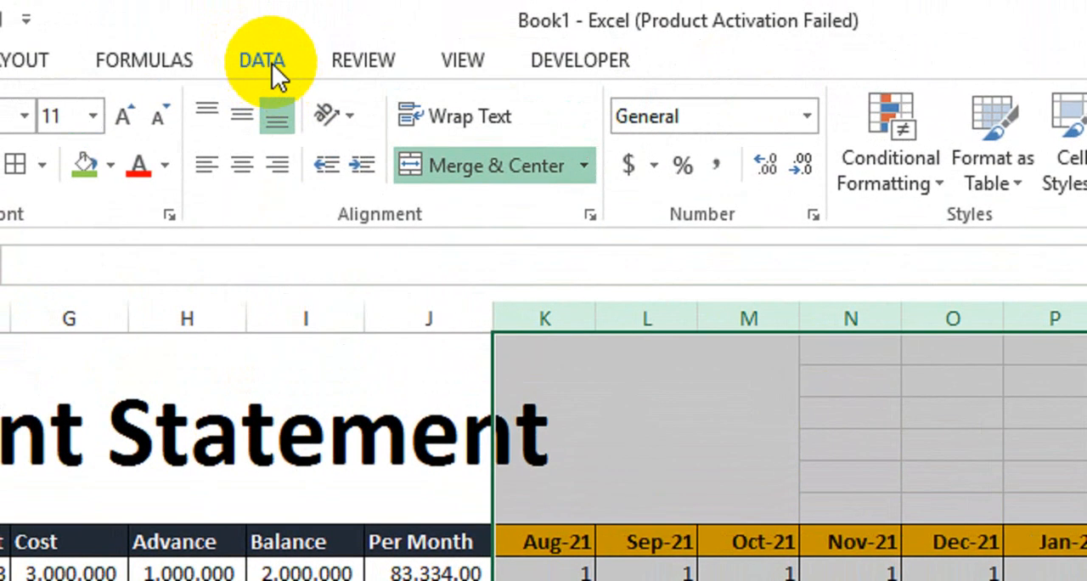
click(261, 60)
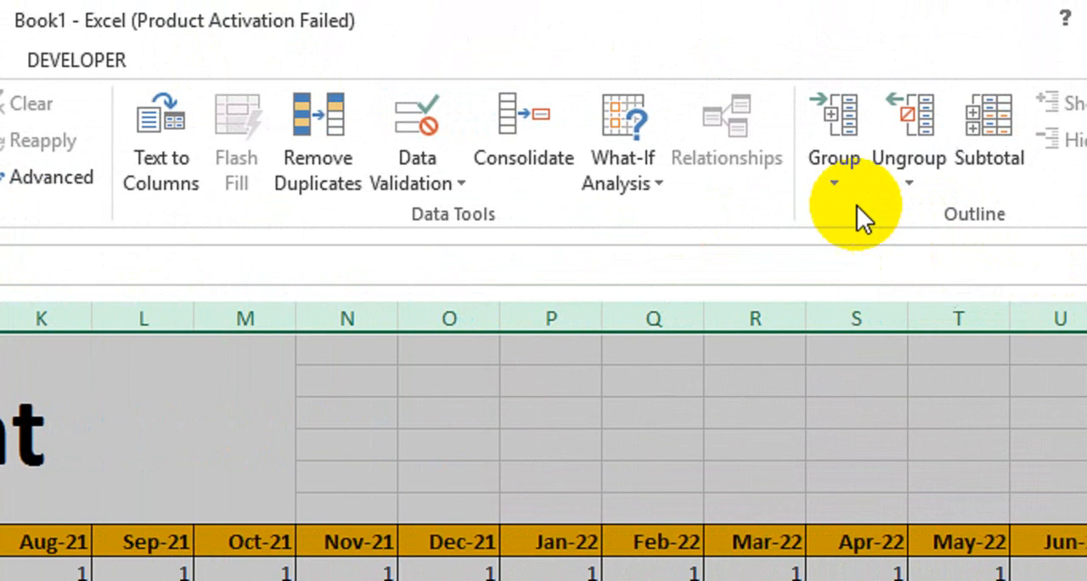
click(849, 194)
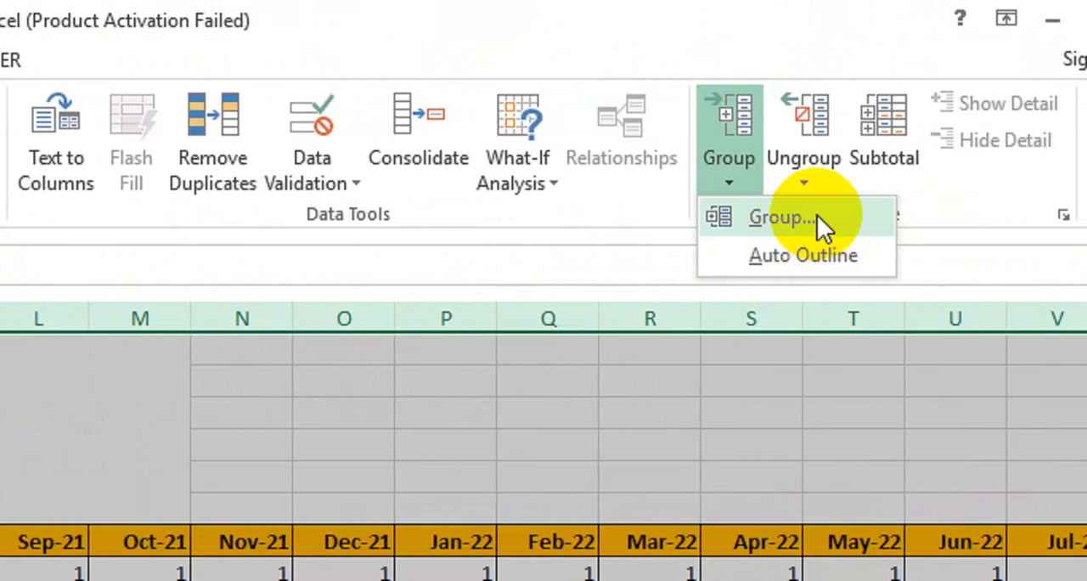
click(817, 215)
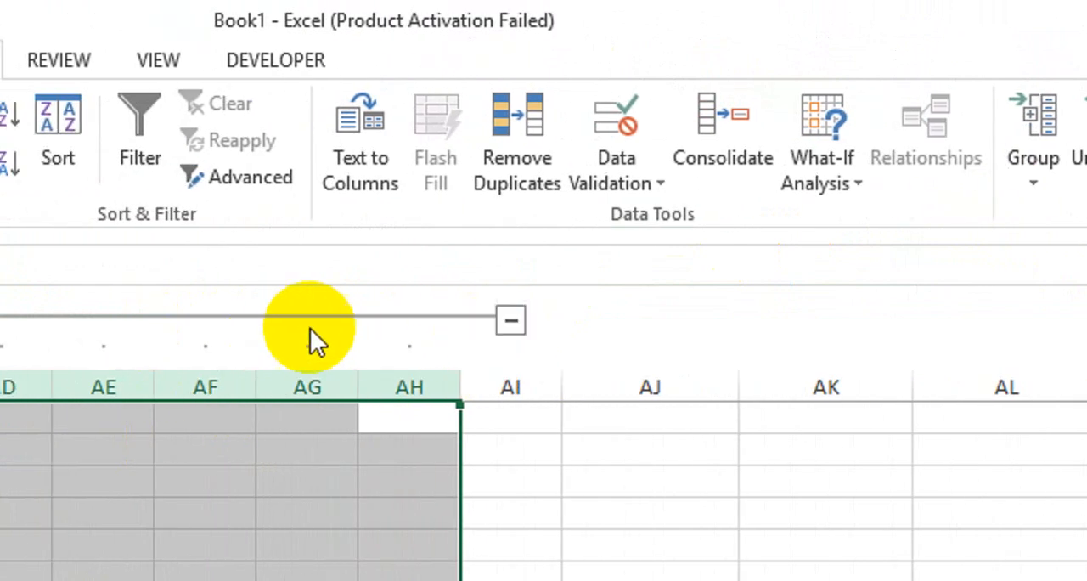
click(540, 323)
scroll(485, 365, right, 3)
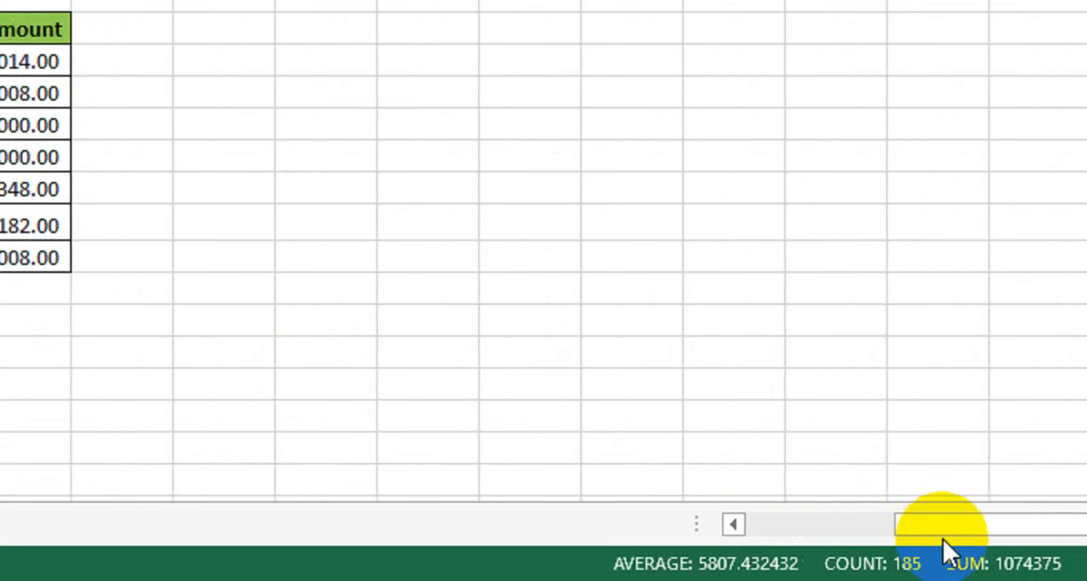
drag(944, 524, 722, 521)
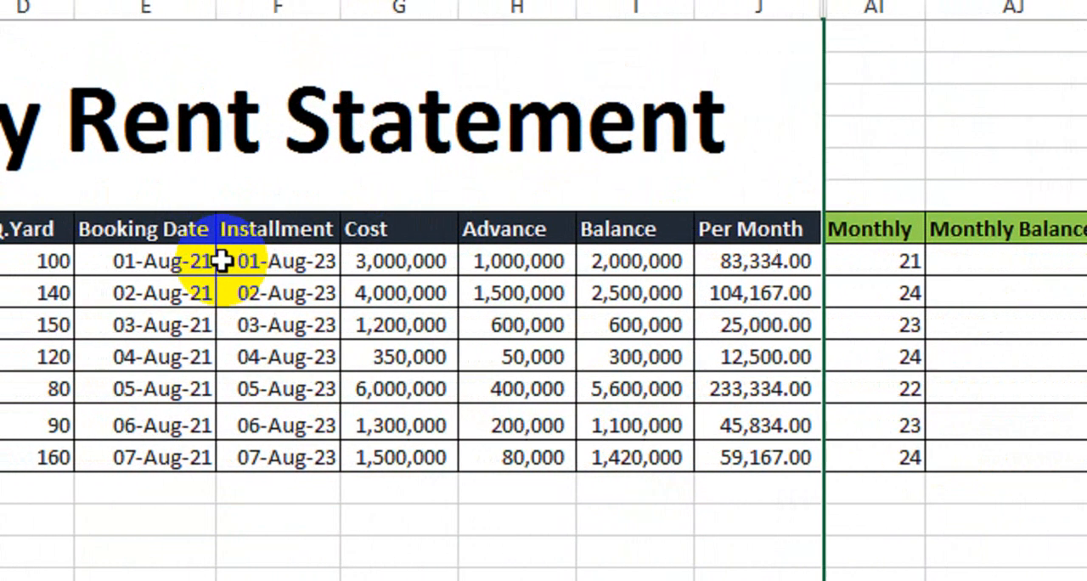
- Check the first client row across the collapsed statement, from Cost and Per Month through Monthly Balance and Balance Amount to Received Amount
click(473, 261)
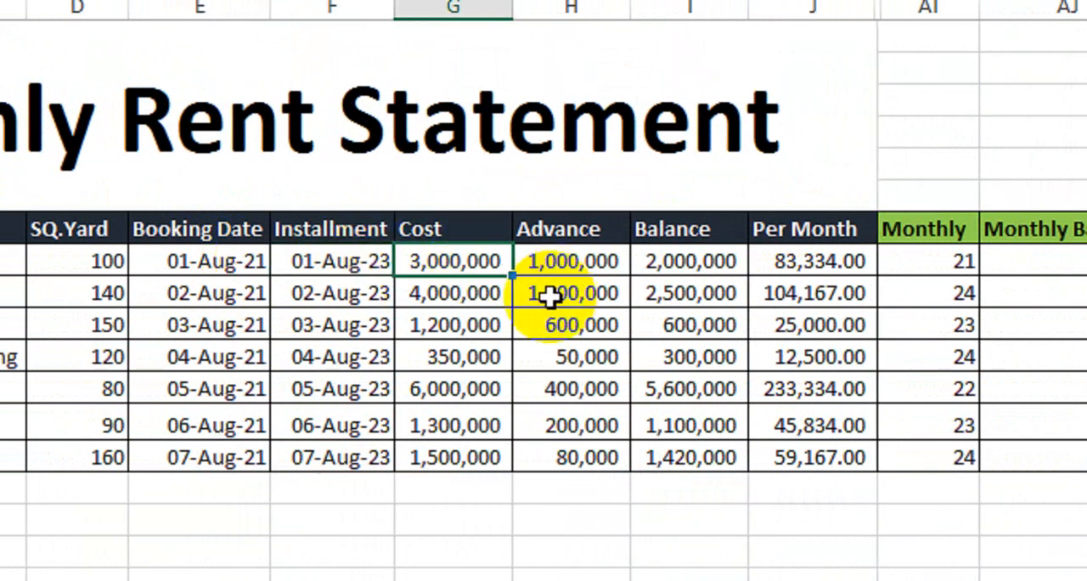
click(660, 261)
click(753, 258)
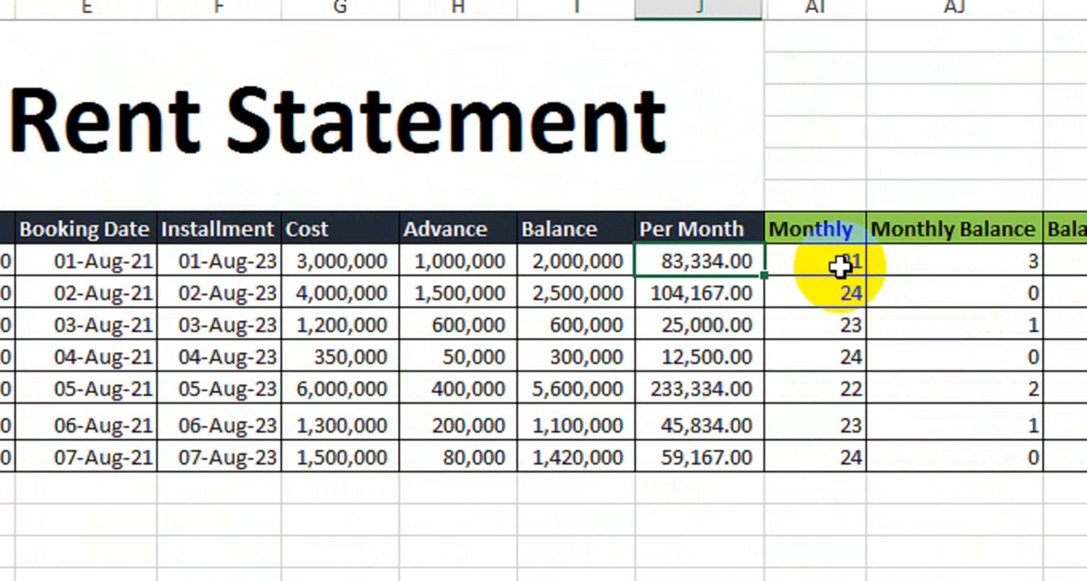
click(941, 265)
click(913, 261)
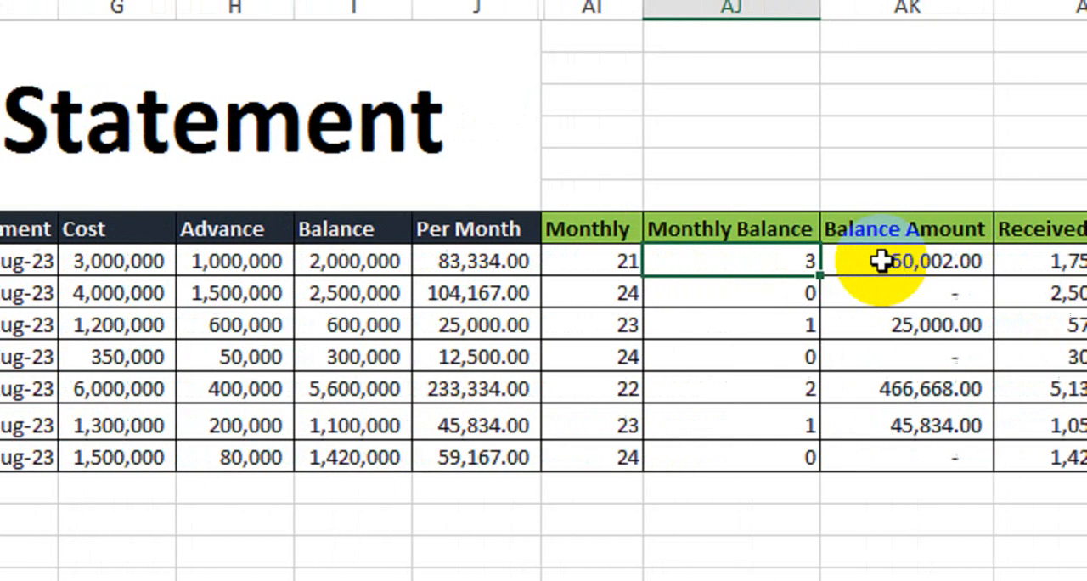
click(975, 263)
click(1086, 259)
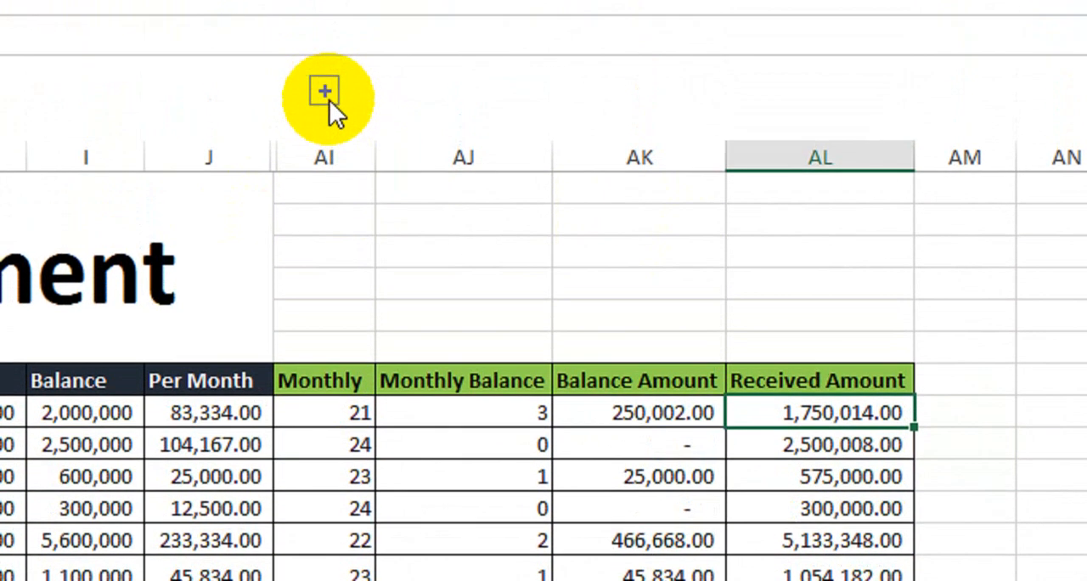
- Expand the grouped month columns to show the payment marks, and collapse the group again
click(322, 90)
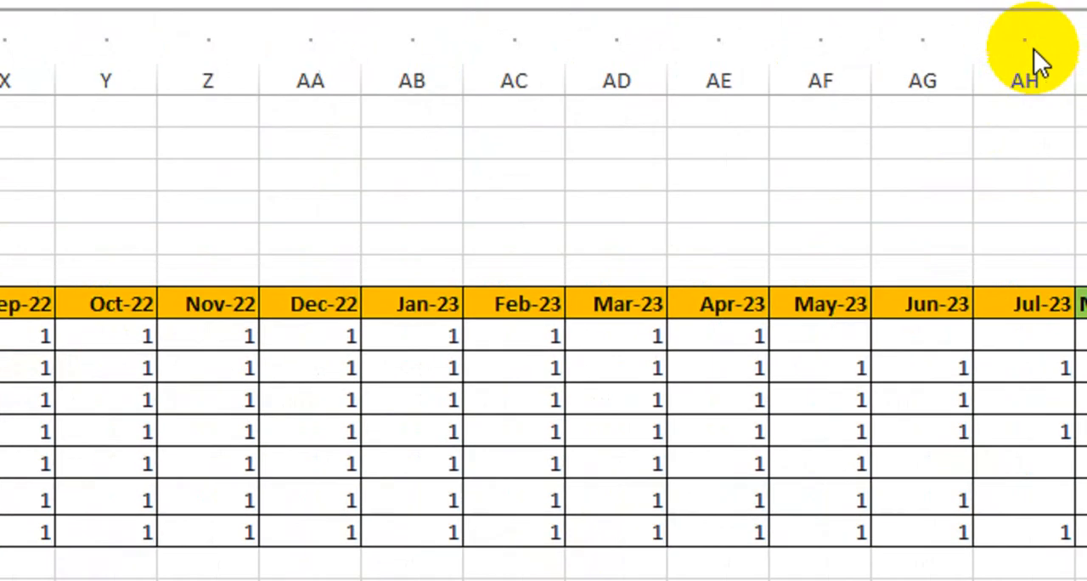
click(952, 110)
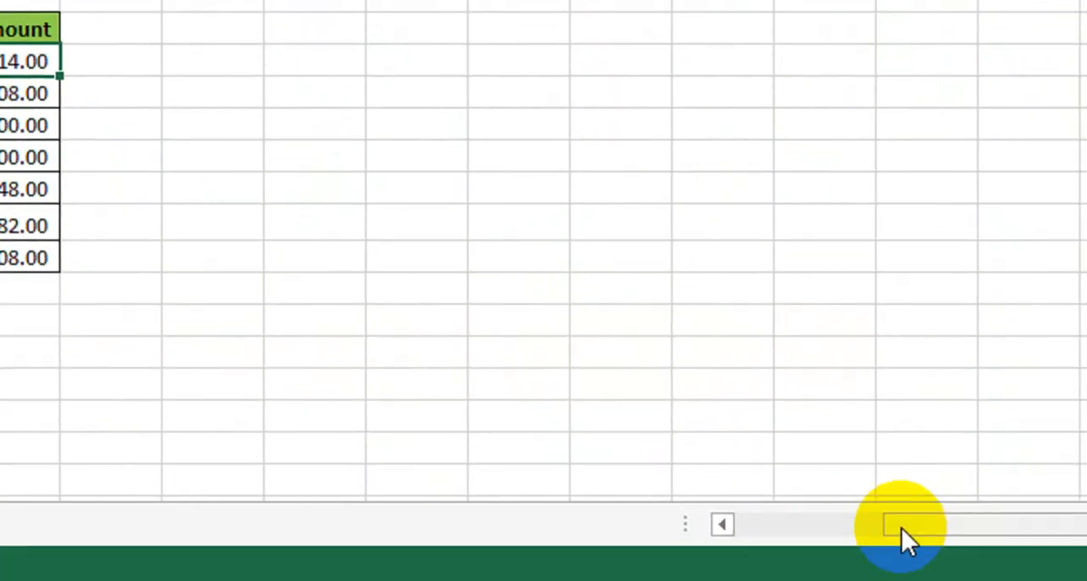
drag(901, 527, 680, 529)
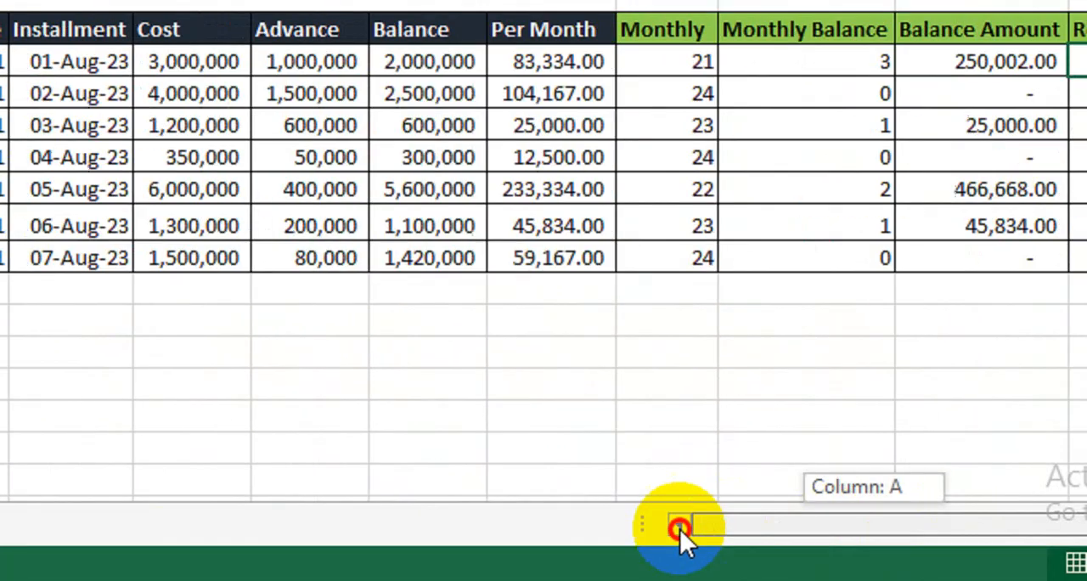